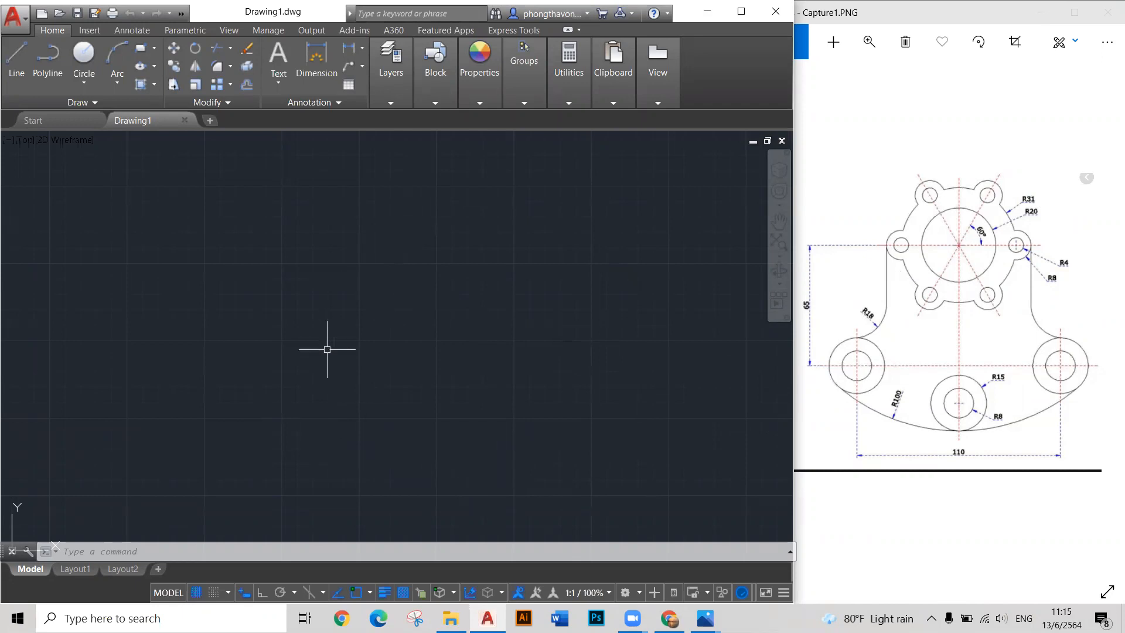
Turn off the lineweight display and draw a circle of radius 20 in the empty drawing area.
left_click(385, 592)
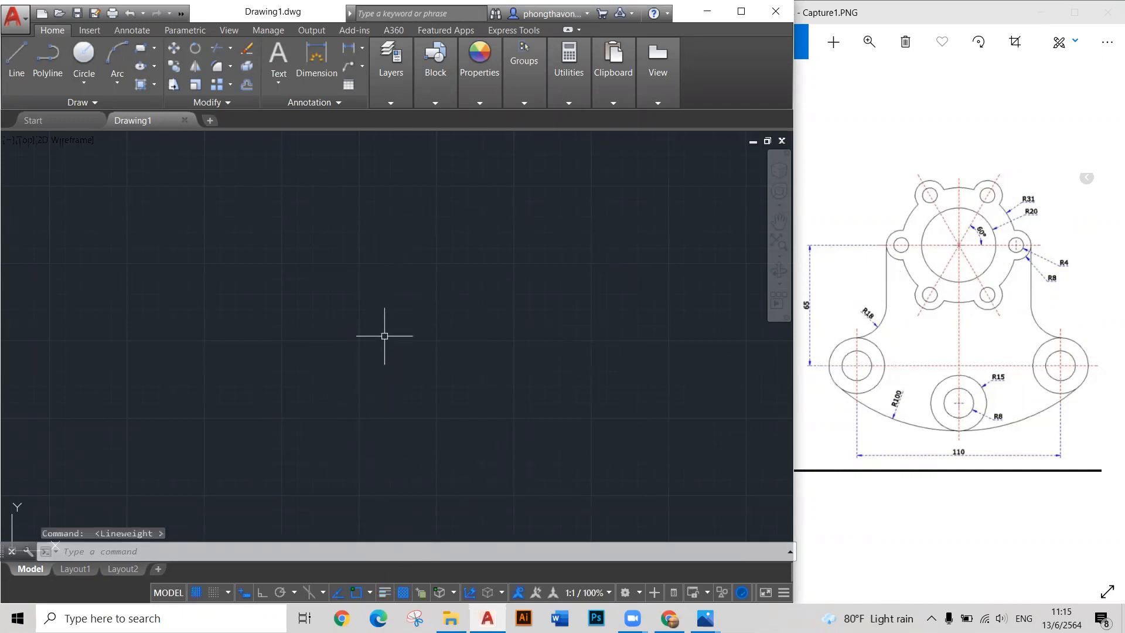
type("c")
key("Return")
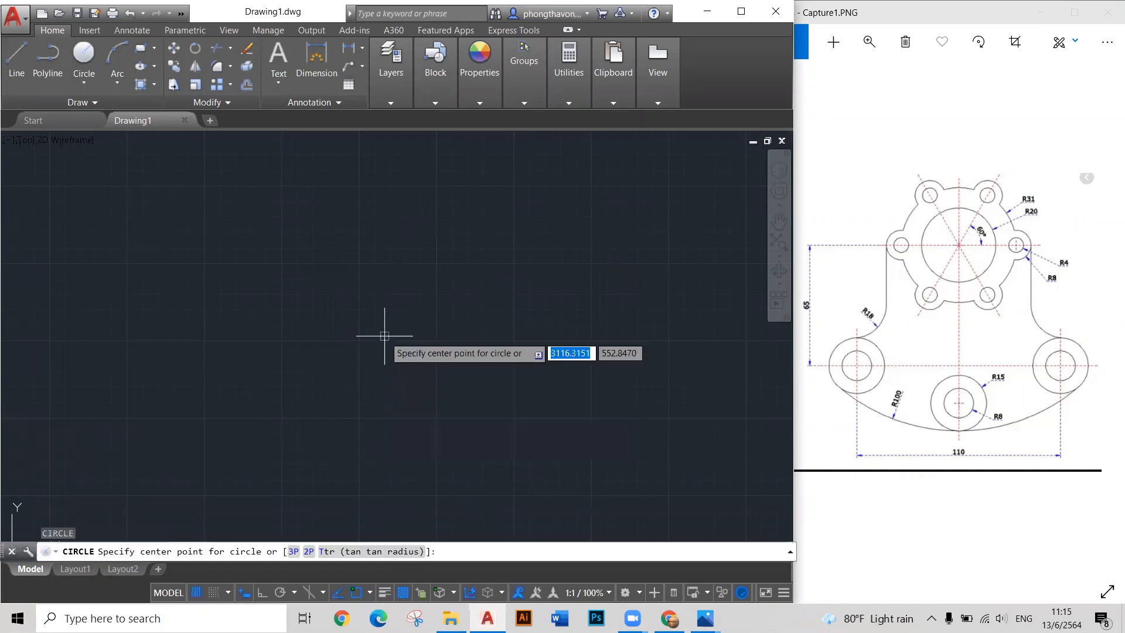
left_click(340, 275)
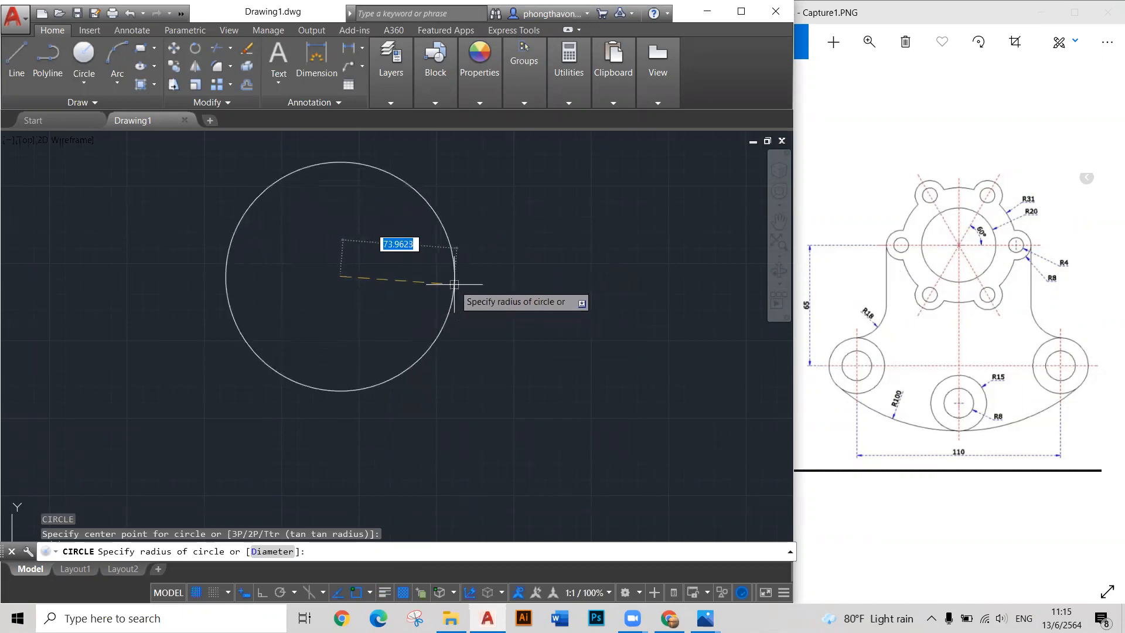
type("20")
key("Return")
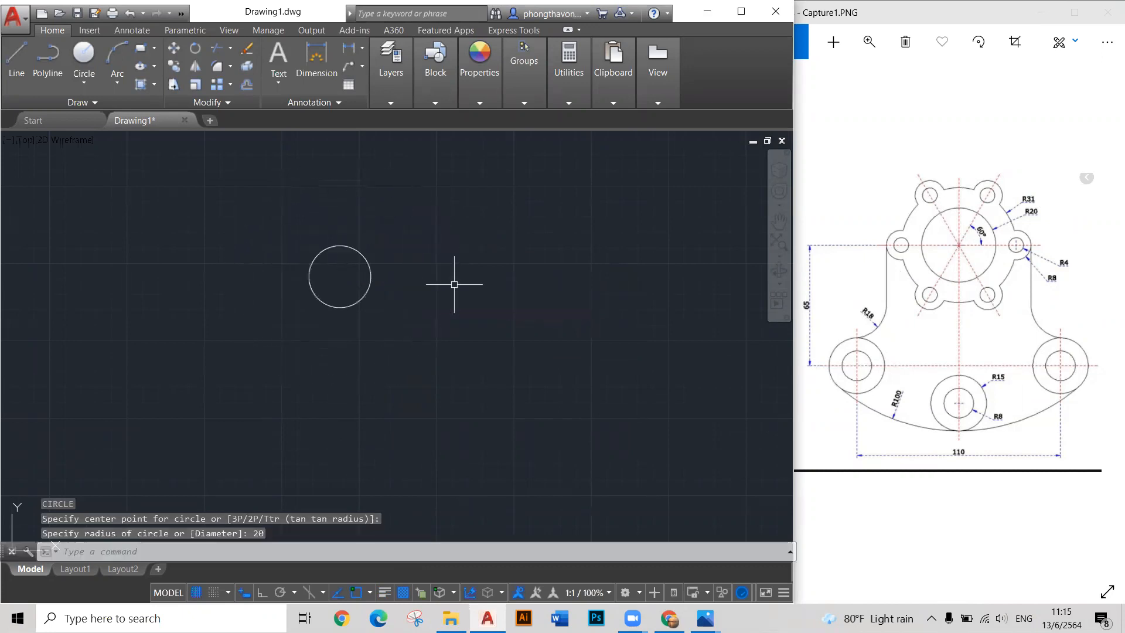
Draw a circle of radius 31 concentric with the existing circle.
scroll(340, 251, "up", 5)
scroll(341, 251, "down", 5)
scroll(340, 238, "up", 5)
scroll(331, 218, "down", 3)
scroll(371, 297, "up", 5)
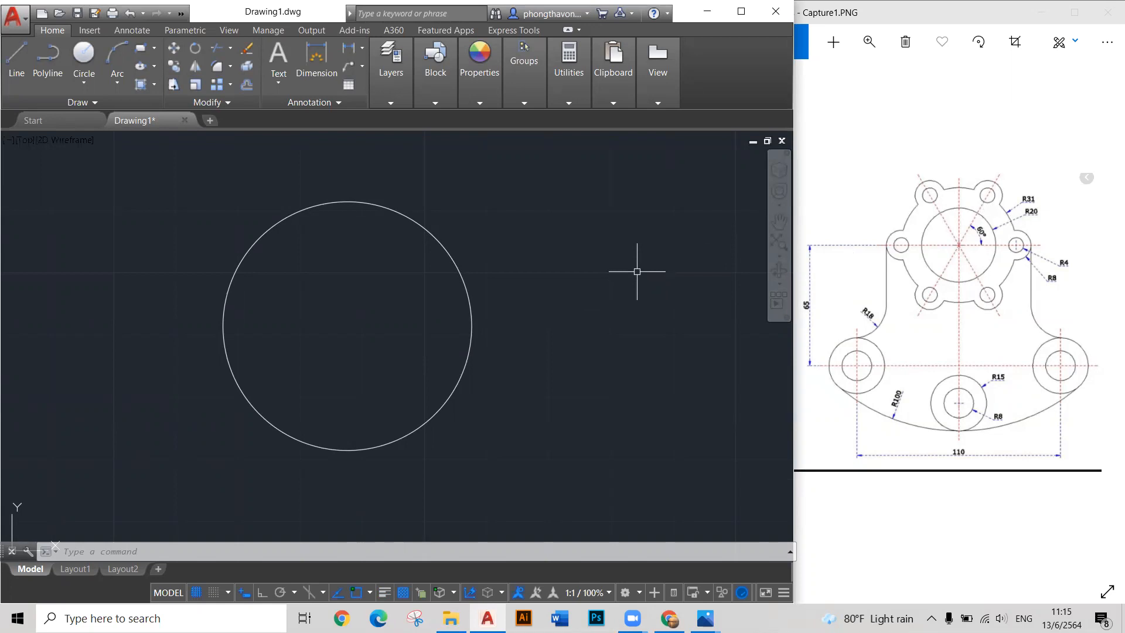
key("Return")
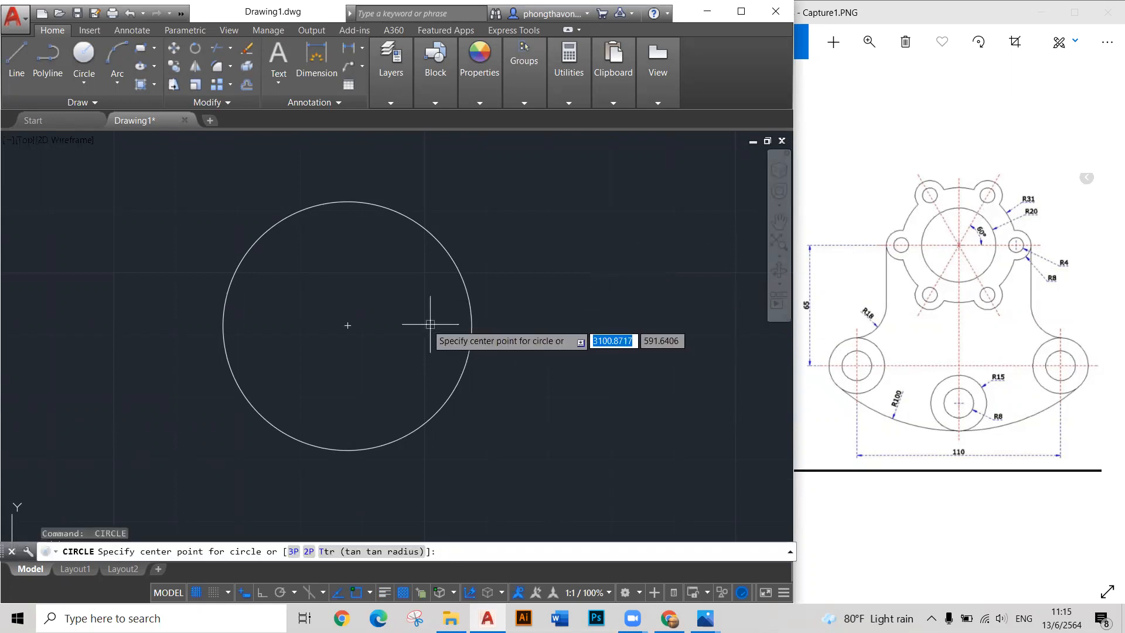
left_click(347, 326)
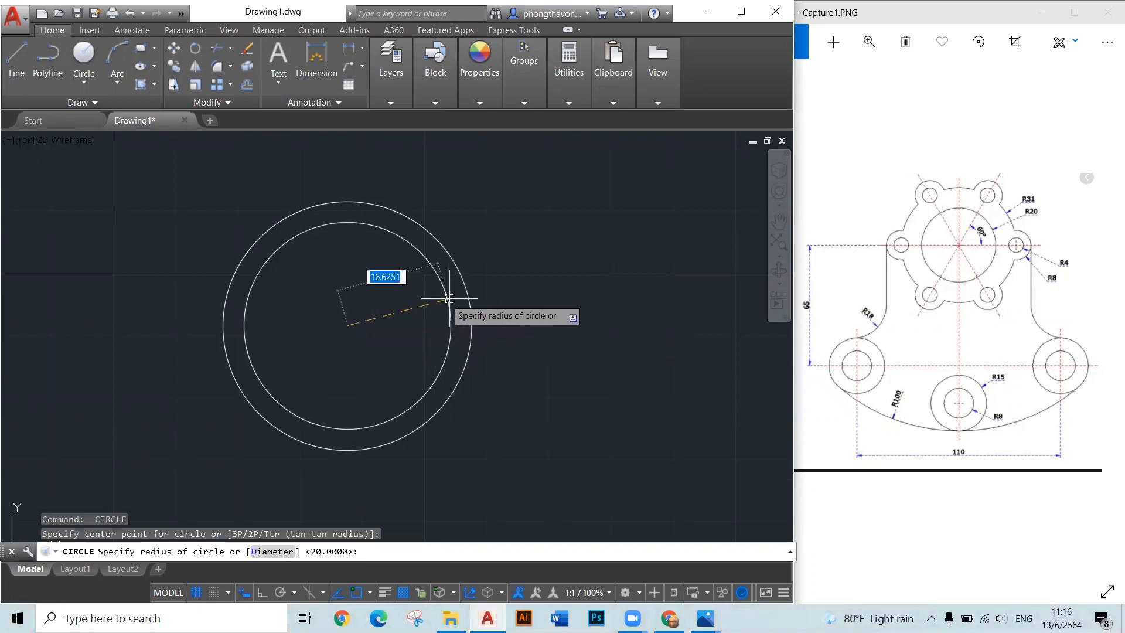
type("31")
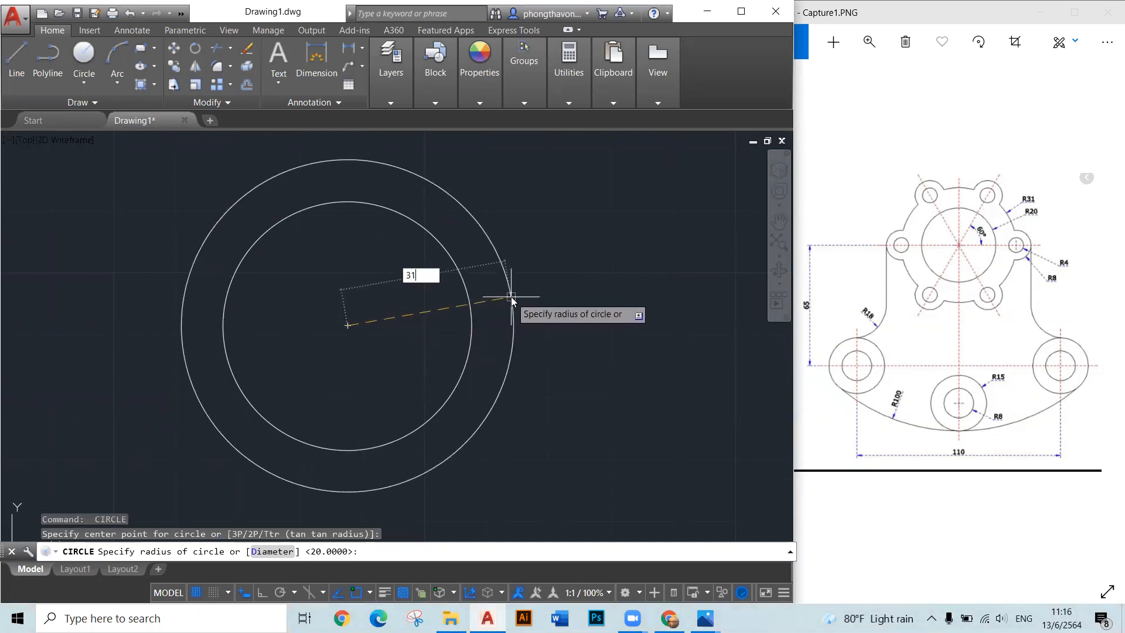
key("Return")
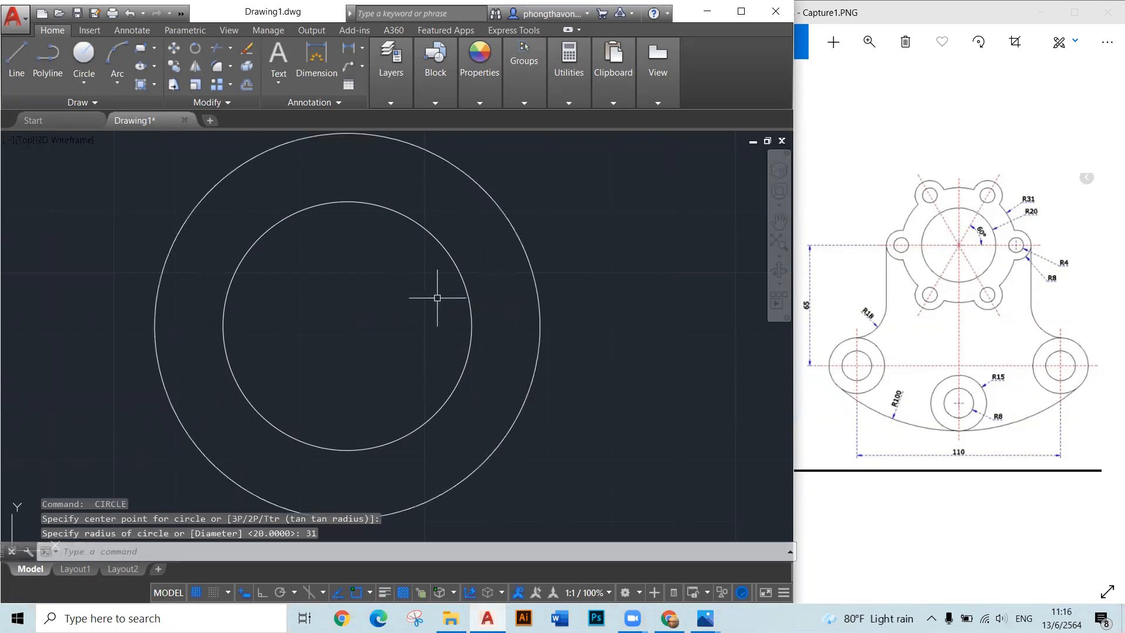
Draw a line about 59 units long from the circles' common centre up to the right at an angle of 60°.
scroll(357, 309, "down", 2)
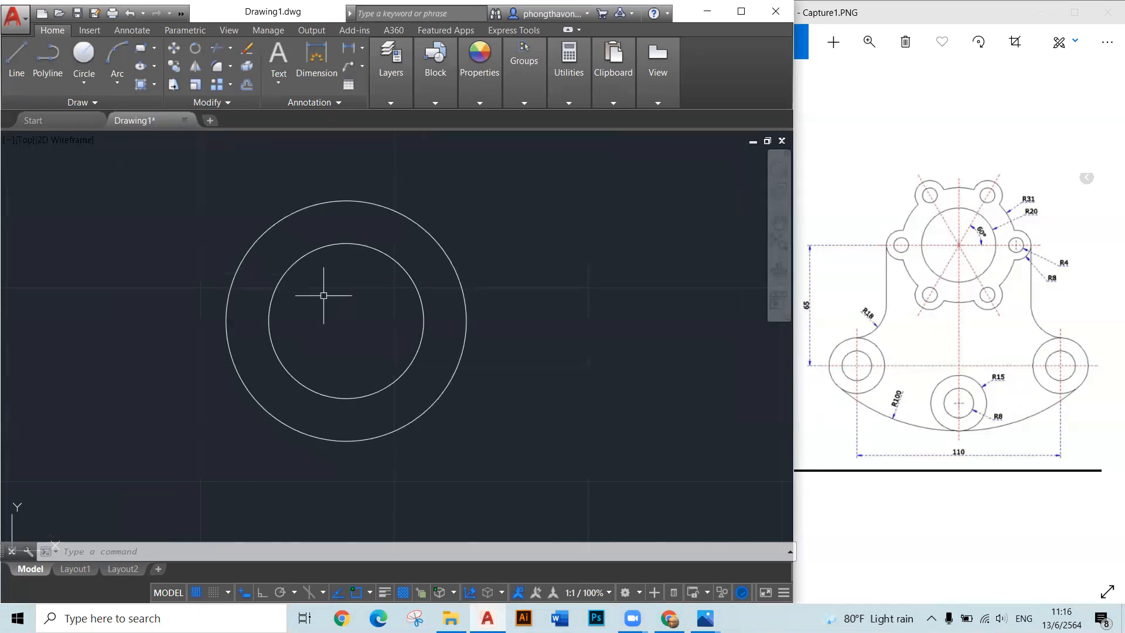
middle_click_drag(323, 295, 363, 294)
scroll(363, 293, "up", 2)
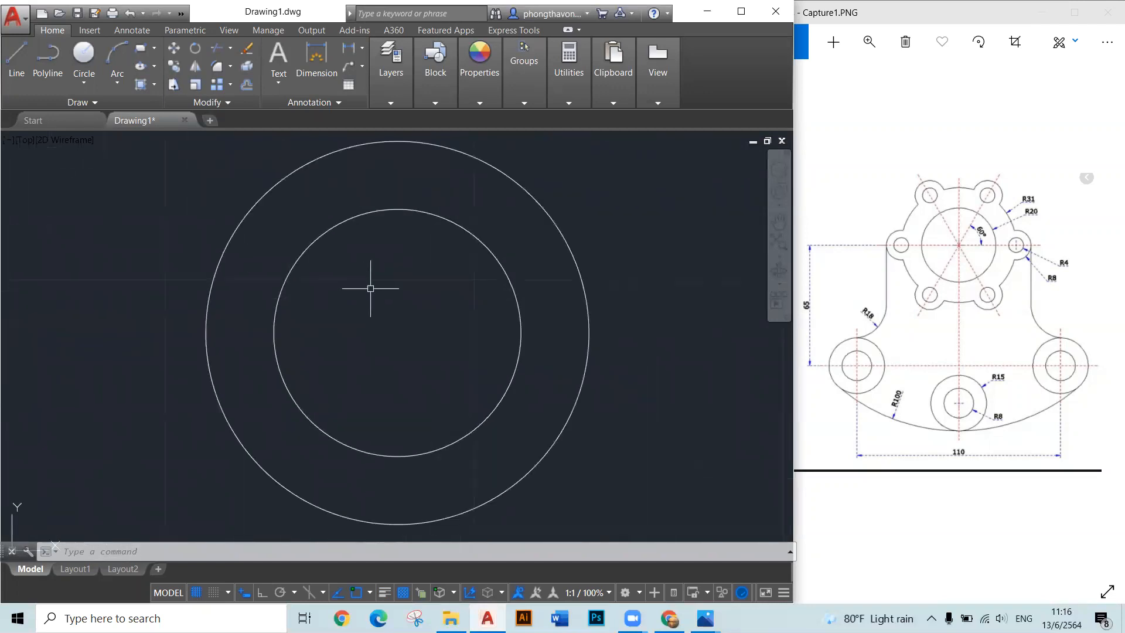
scroll(371, 288, "down", 2)
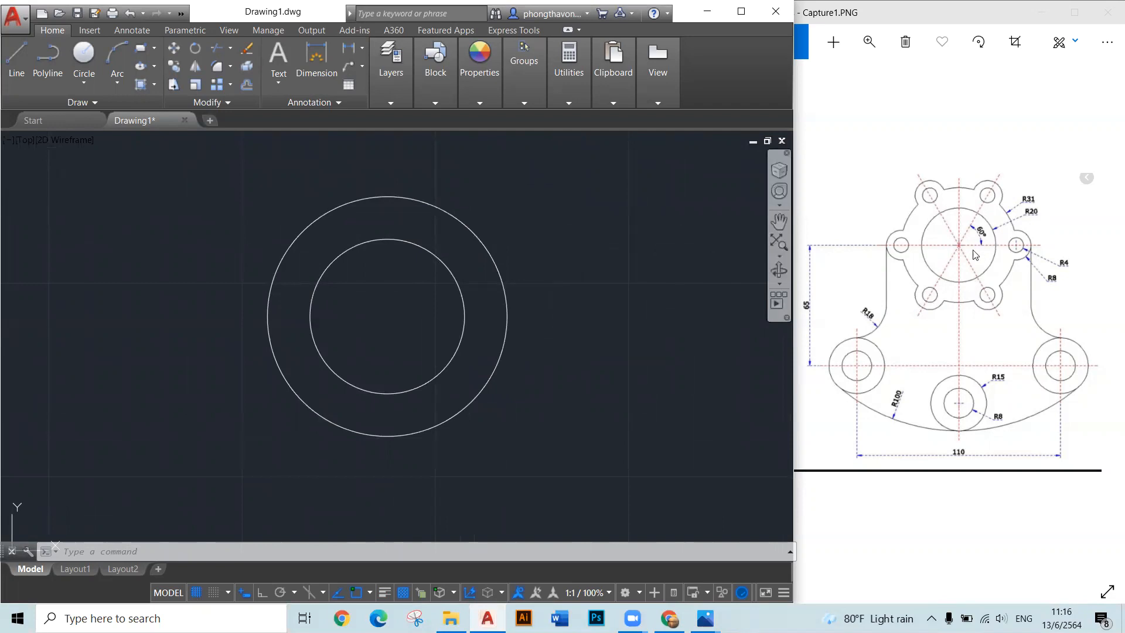
type("L")
key("Return")
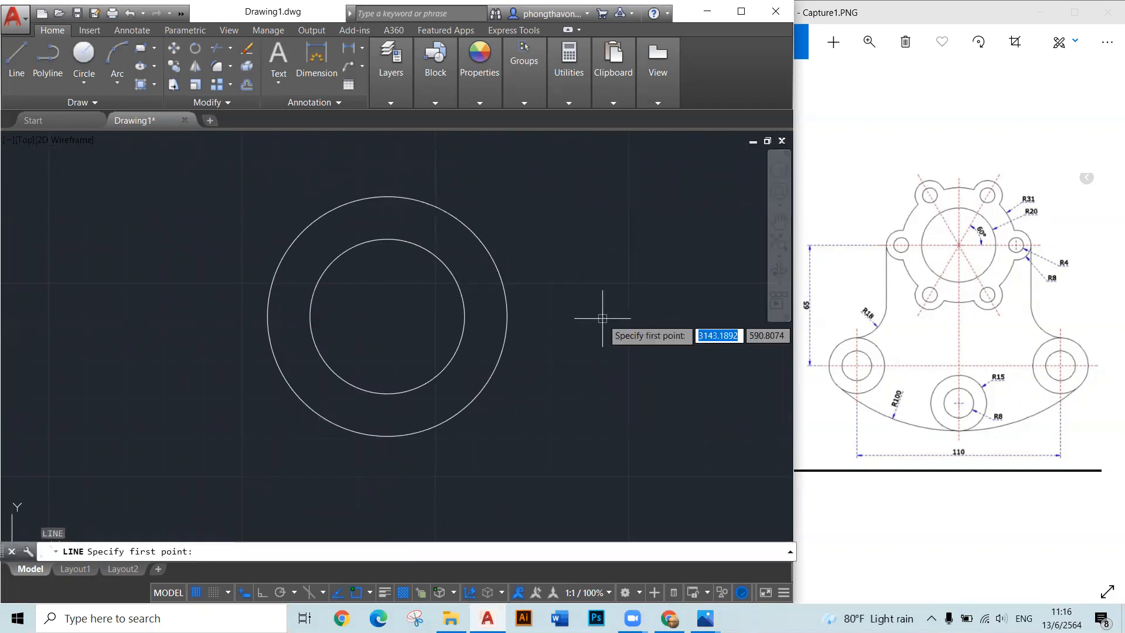
left_click(387, 317)
middle_click_drag(530, 206, 455, 252)
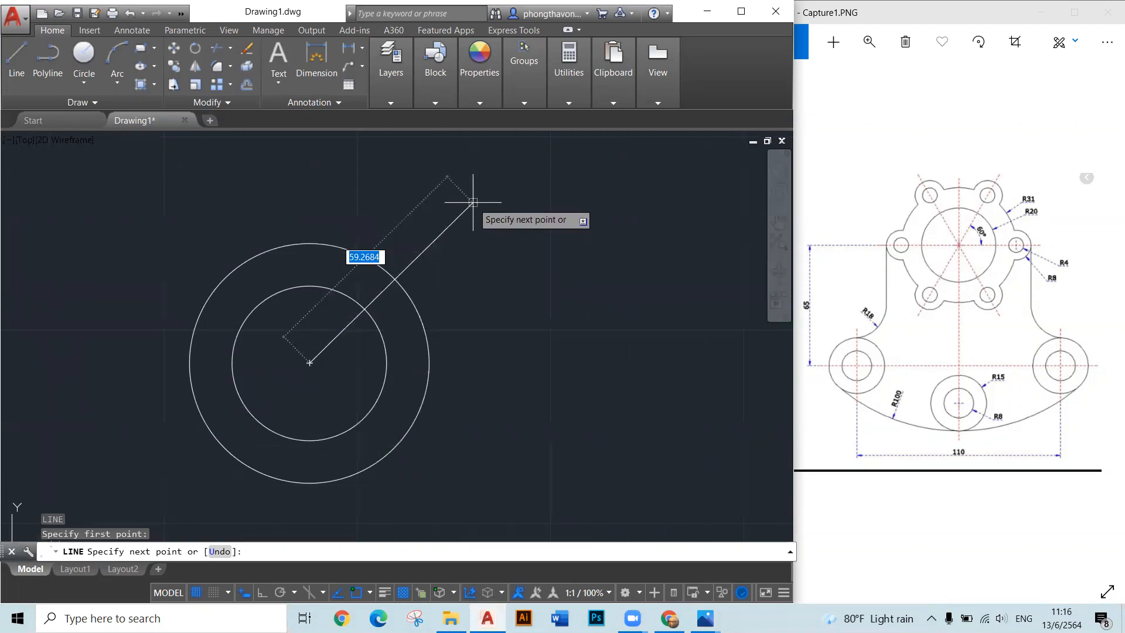
key("Tab")
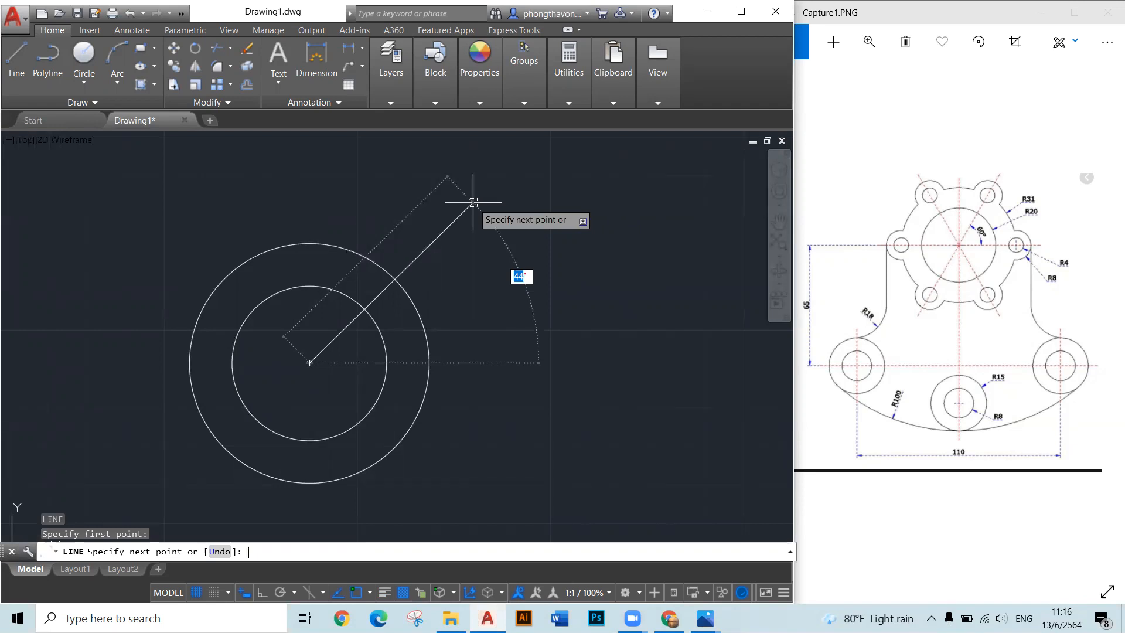
key("Return")
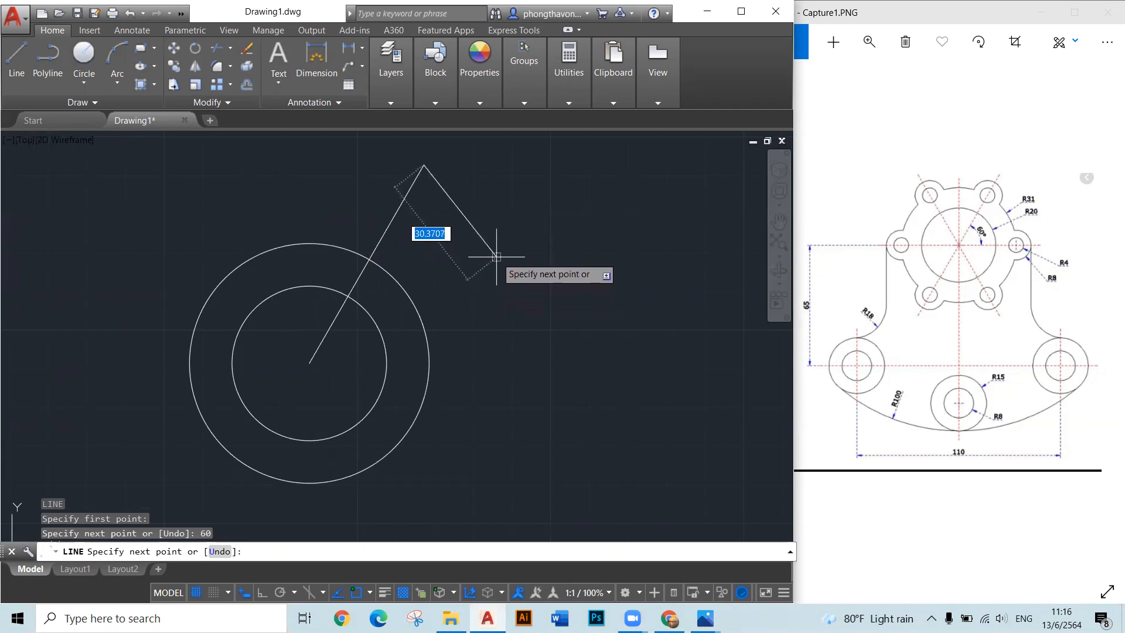
key("Return")
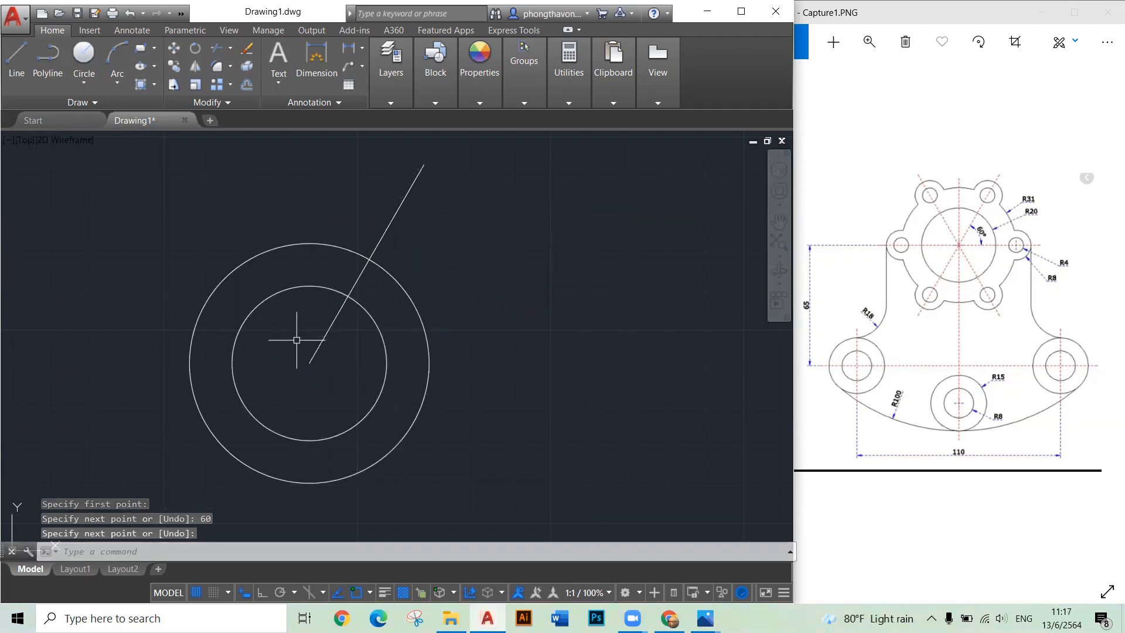
With Ortho mode on, draw a horizontal line from the circles' centre rightward to beyond the outer circle.
key("Return")
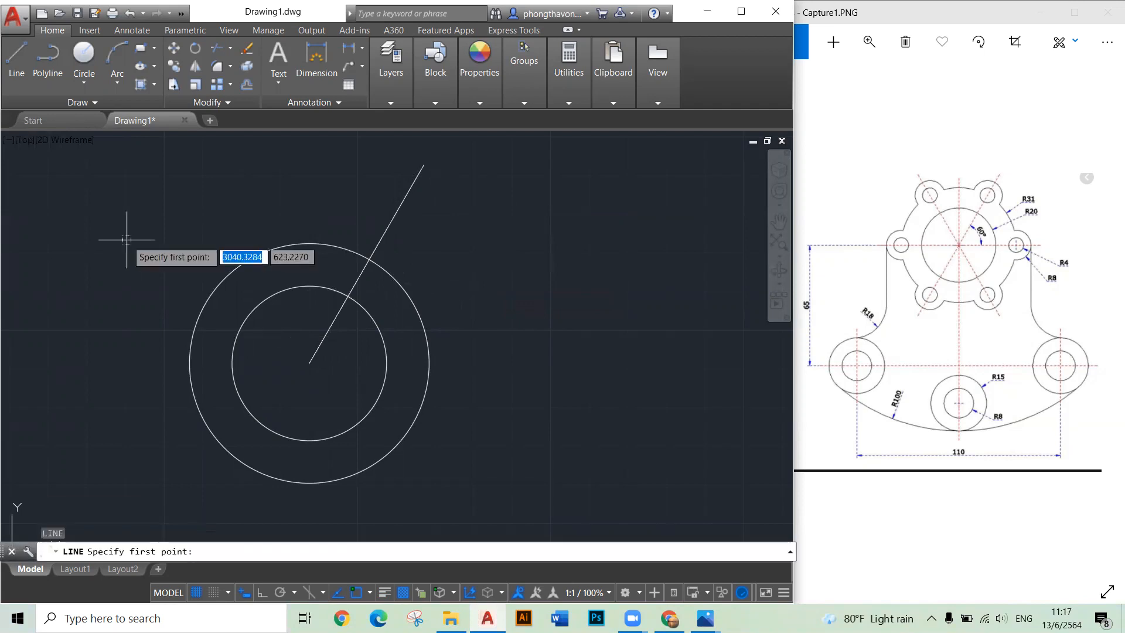
left_click(309, 363)
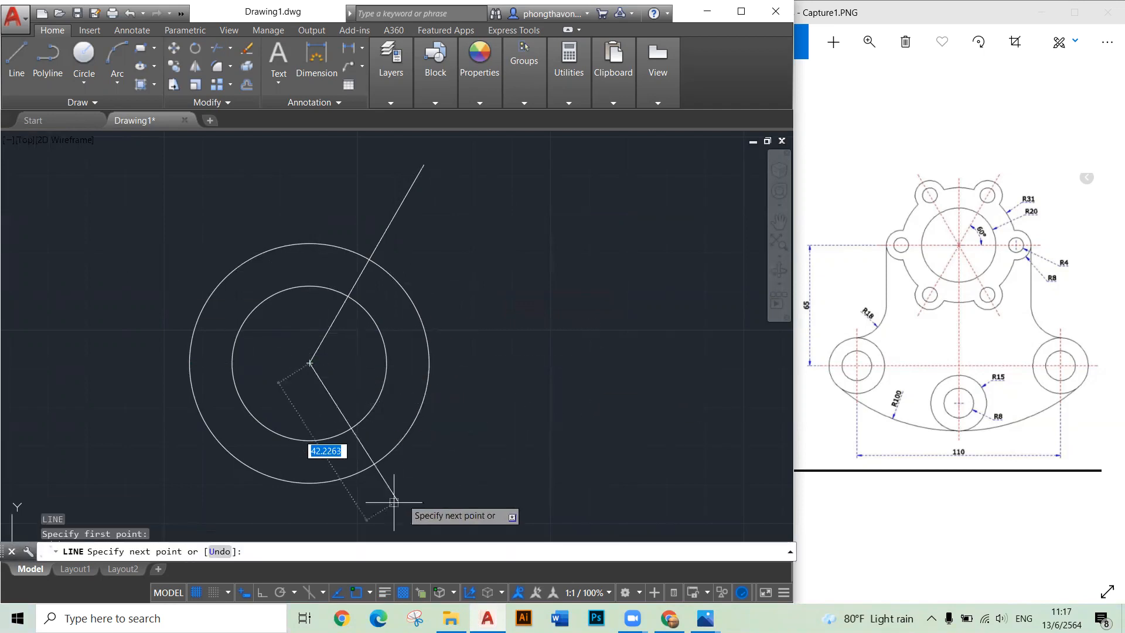
key("F8")
left_click(515, 322)
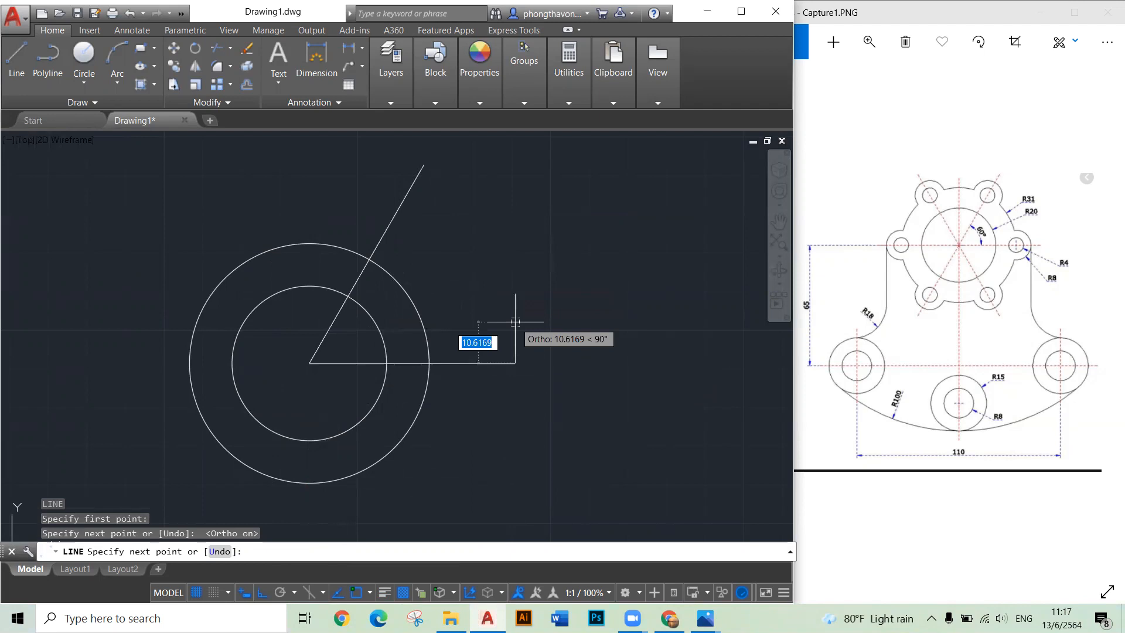
right_click(461, 278)
left_click(498, 287)
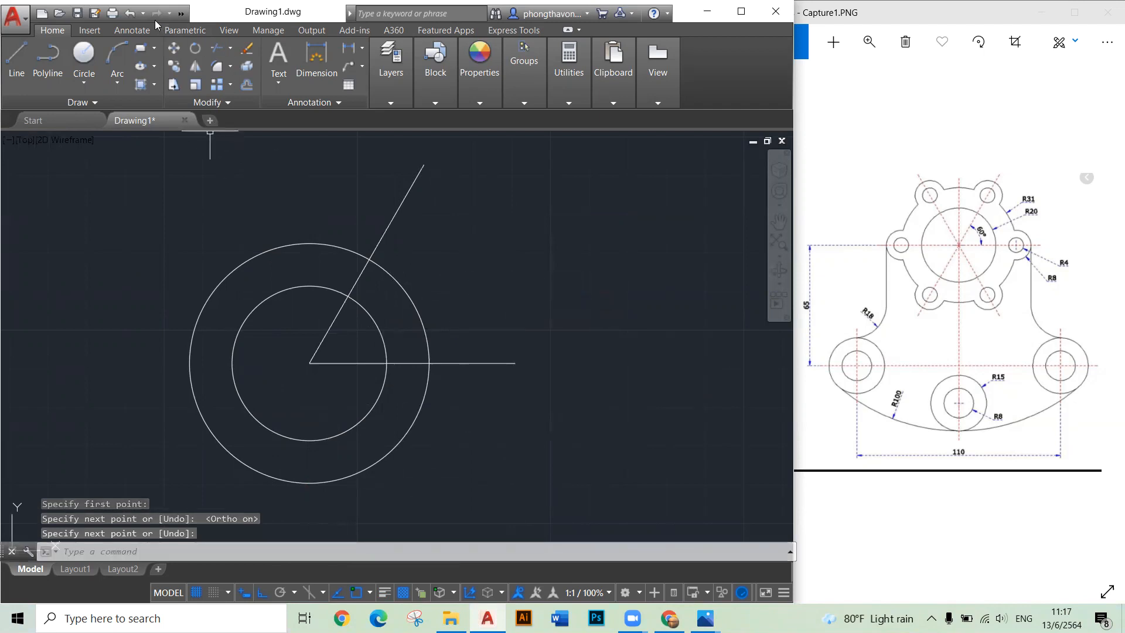
left_click(134, 30)
left_click(289, 85)
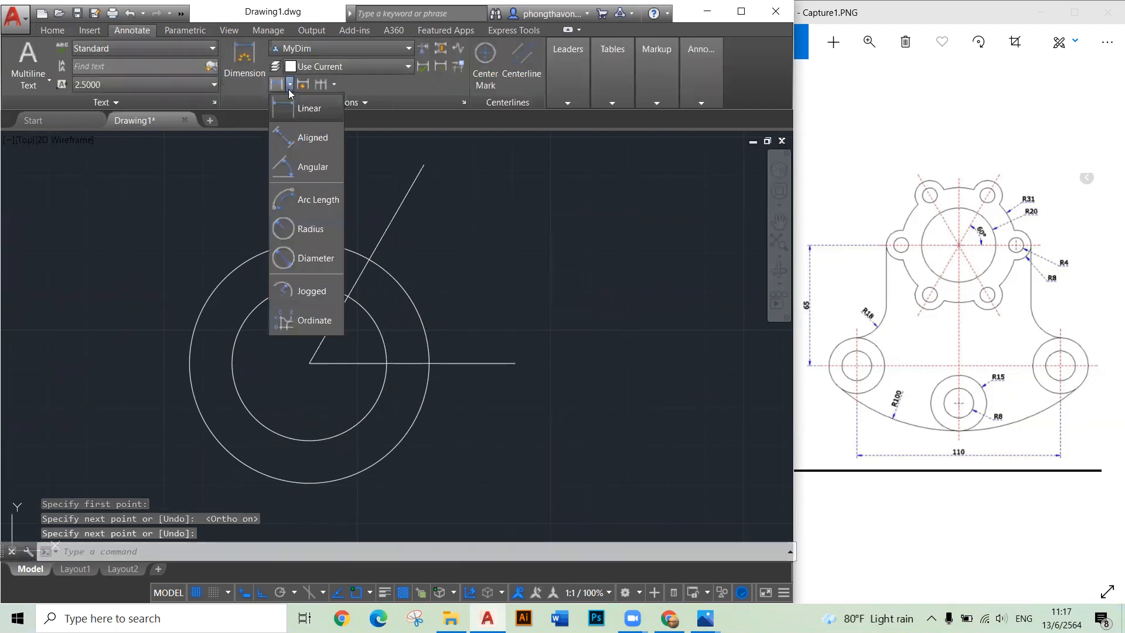
left_click(298, 228)
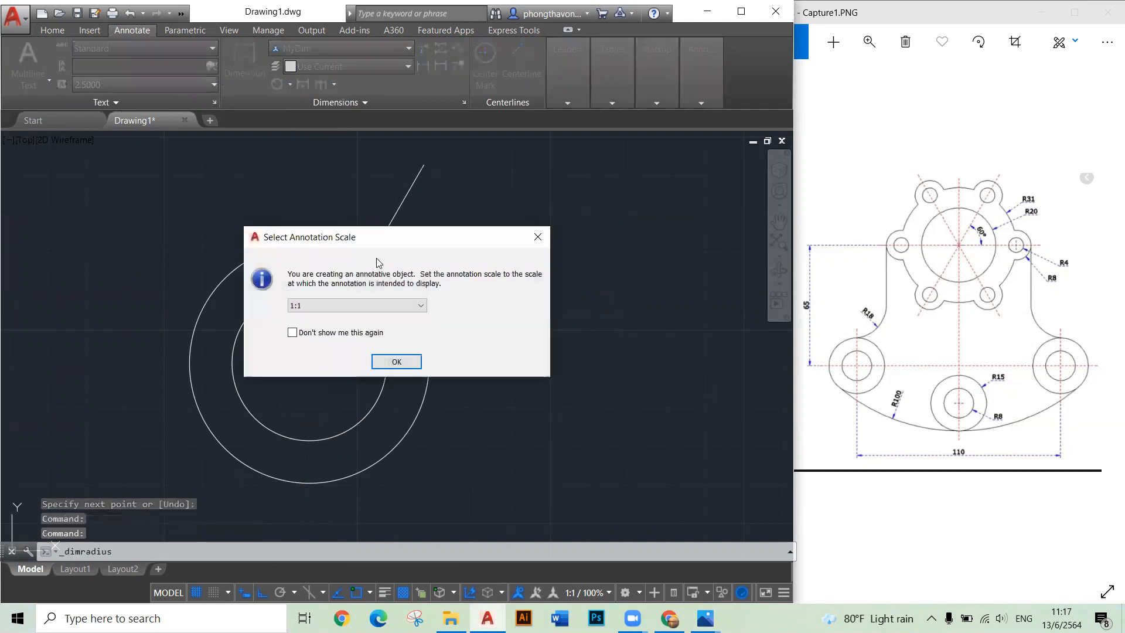
left_click(536, 237)
left_click(401, 203)
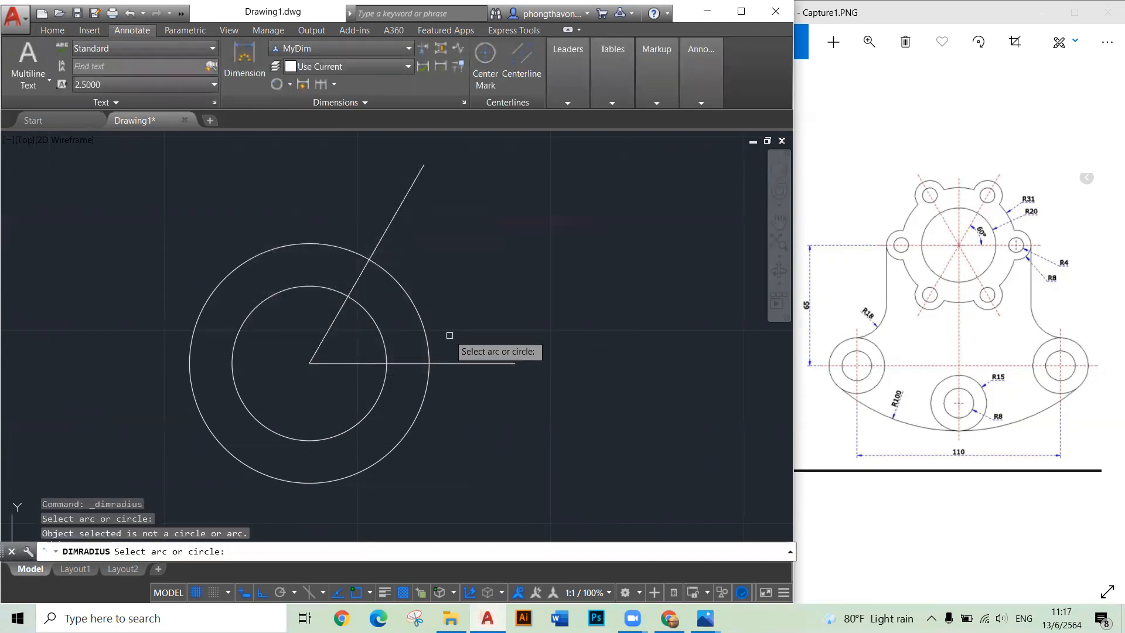
left_click(455, 364)
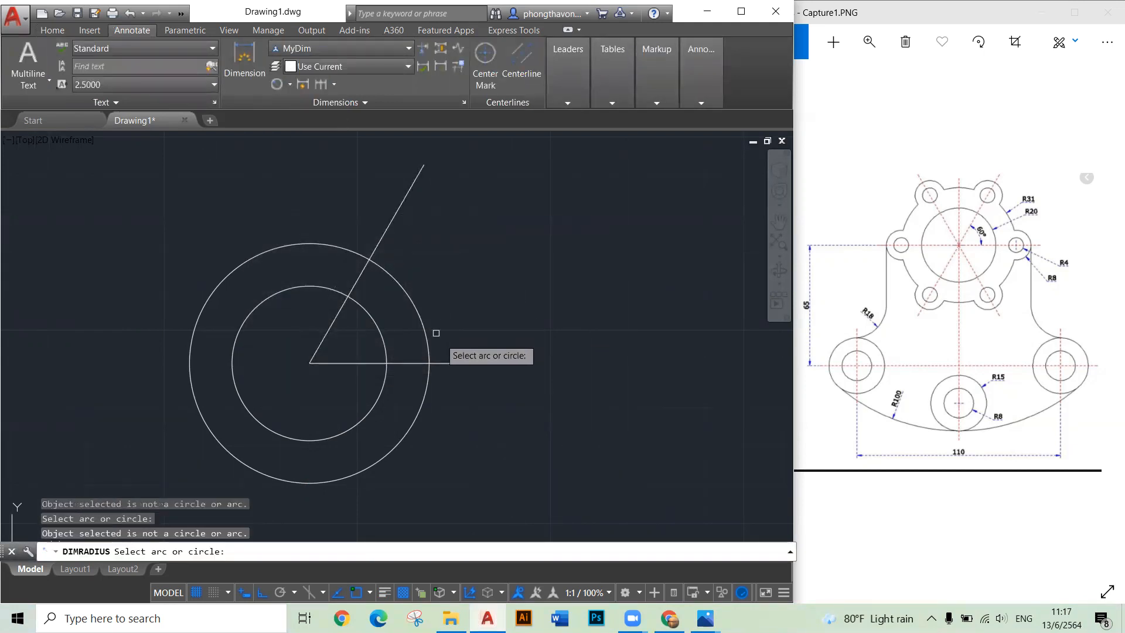
left_click(284, 84)
Add an angular dimension between the slanted line and the horizontal line, placing its arc outside the outer circle.
left_click(292, 85)
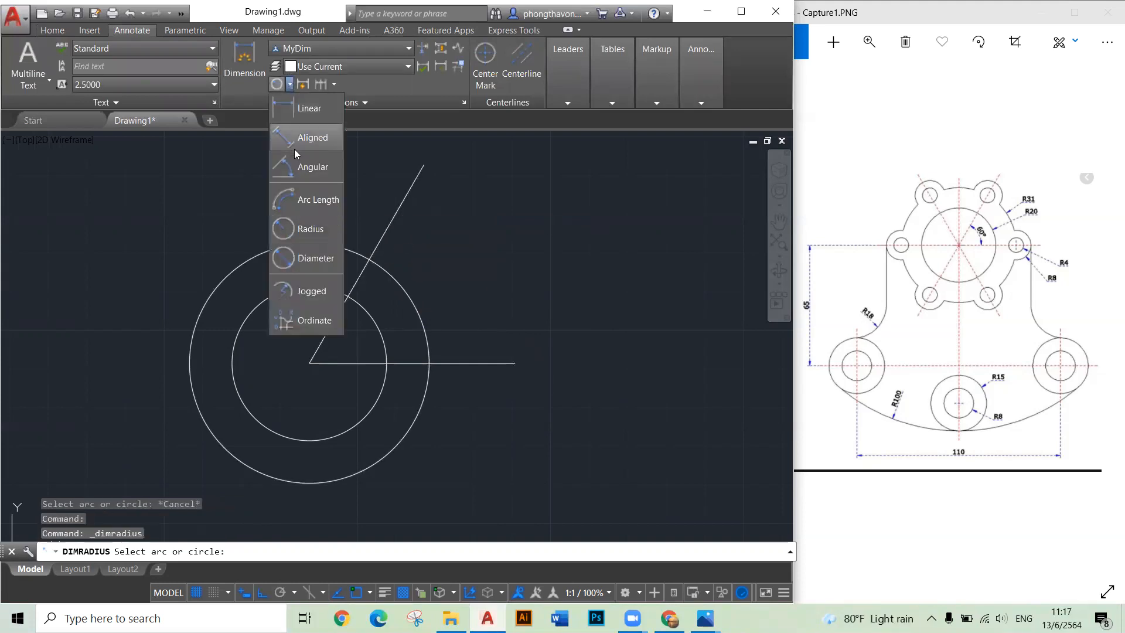
left_click(298, 169)
left_click(392, 221)
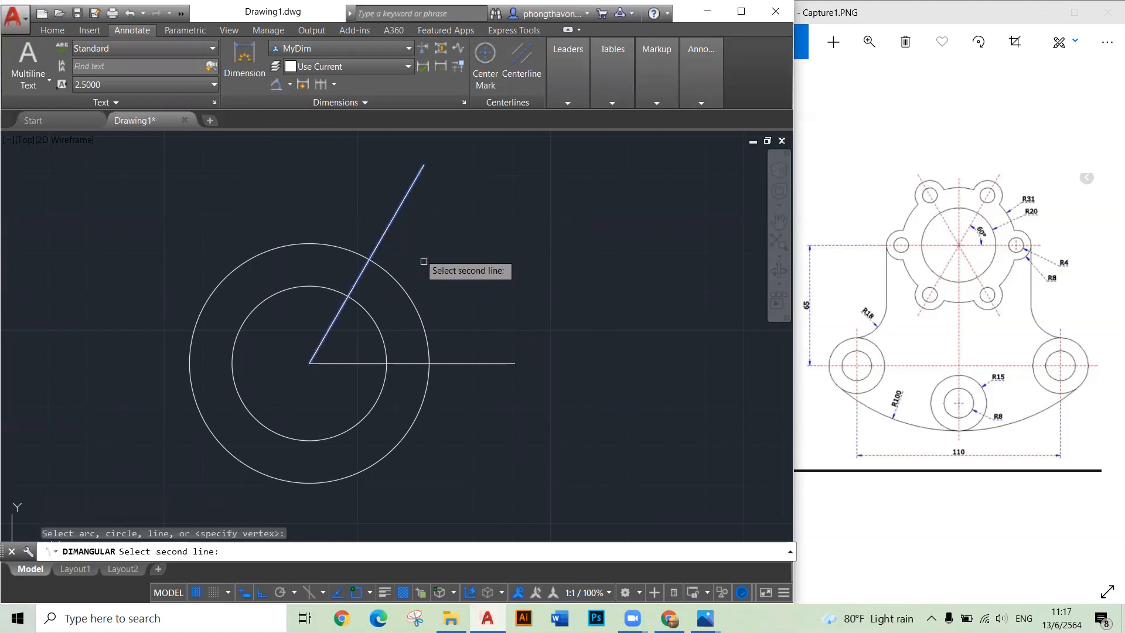
left_click(452, 360)
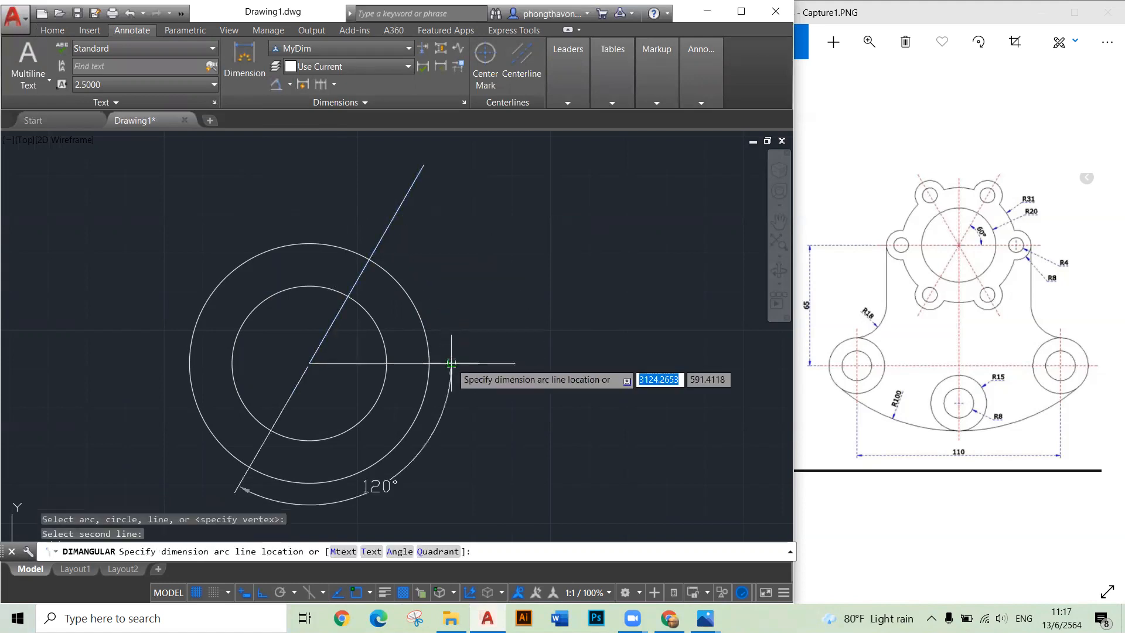
left_click(476, 316)
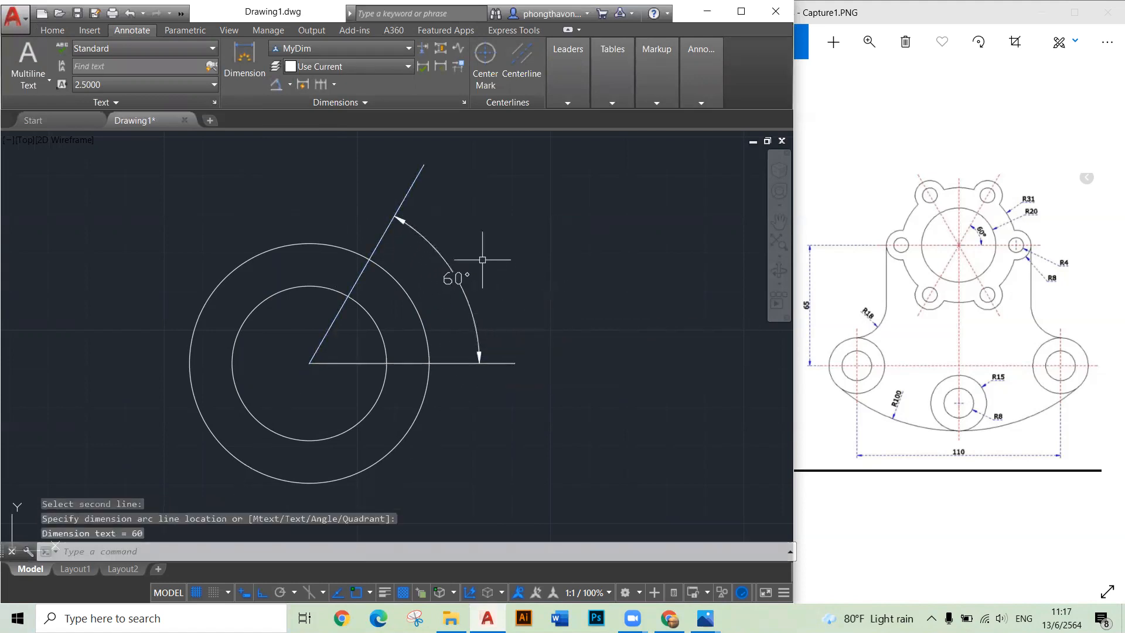
Delete the angular dimension together with the horizontal line.
left_click(522, 384)
left_click(482, 331)
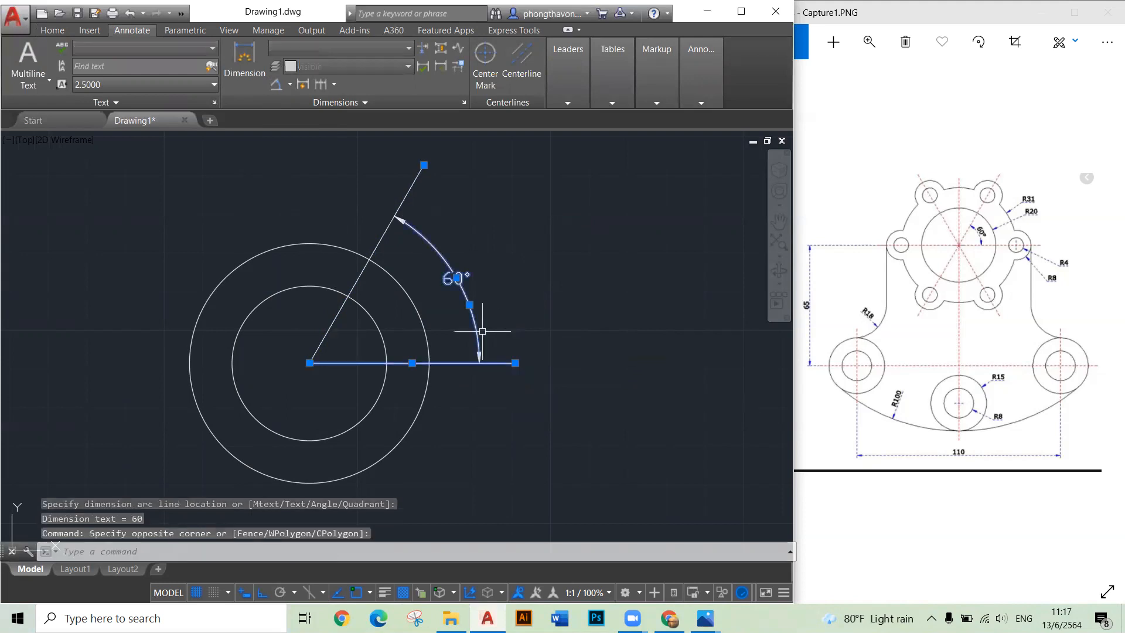
key("Delete")
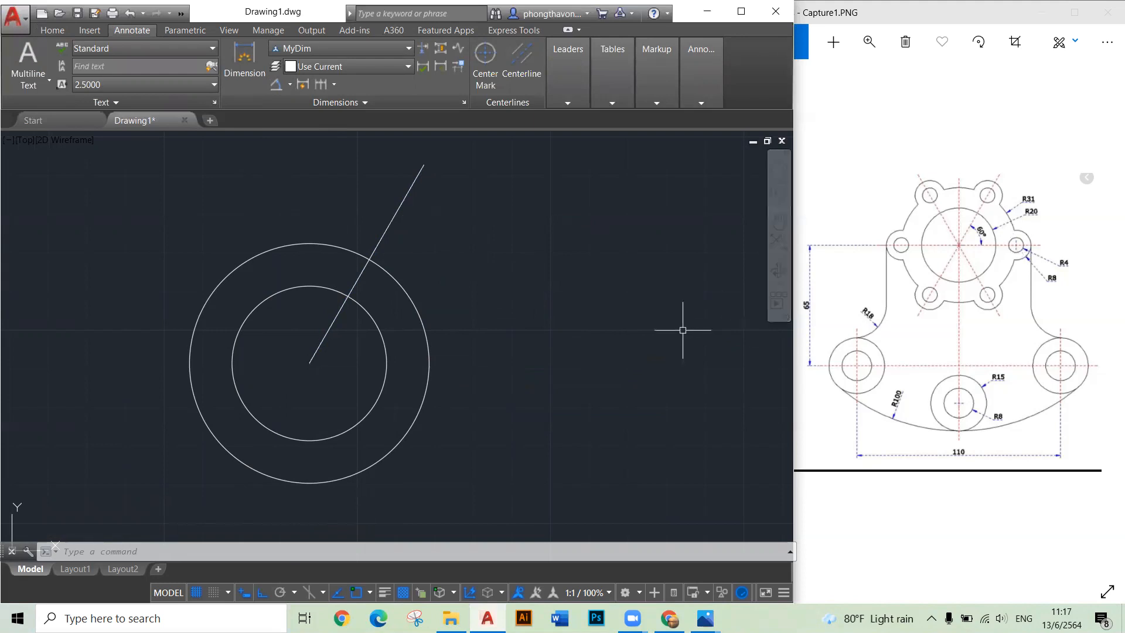
Draw a horizontal construction line from the circles' centre rightward, ending well beyond the outer circle.
type("l")
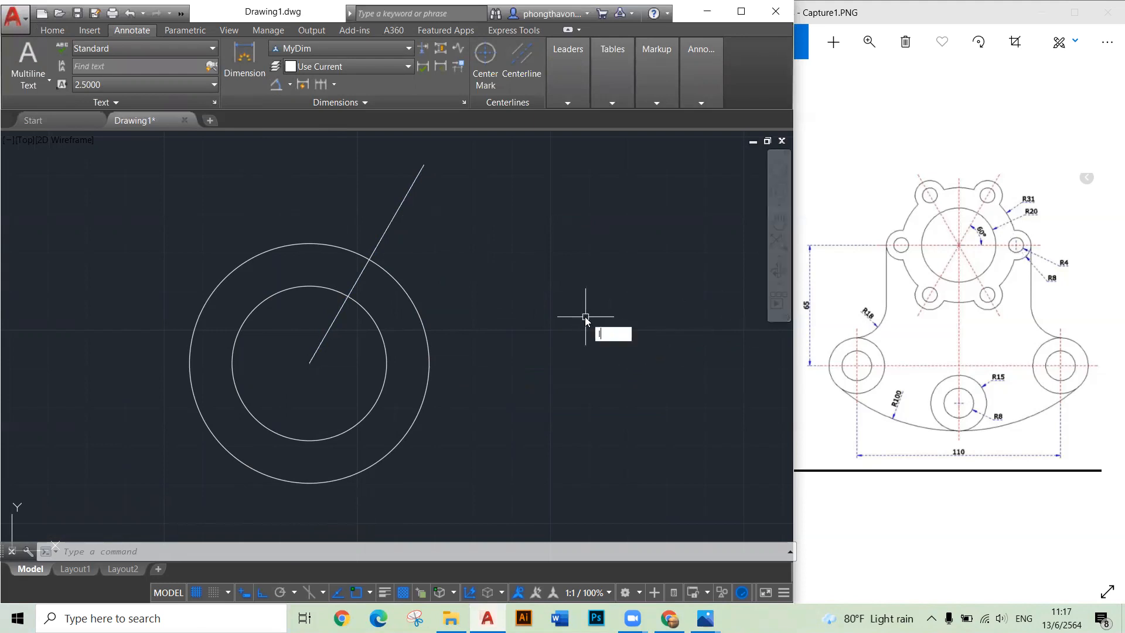
key("Return")
left_click(312, 358)
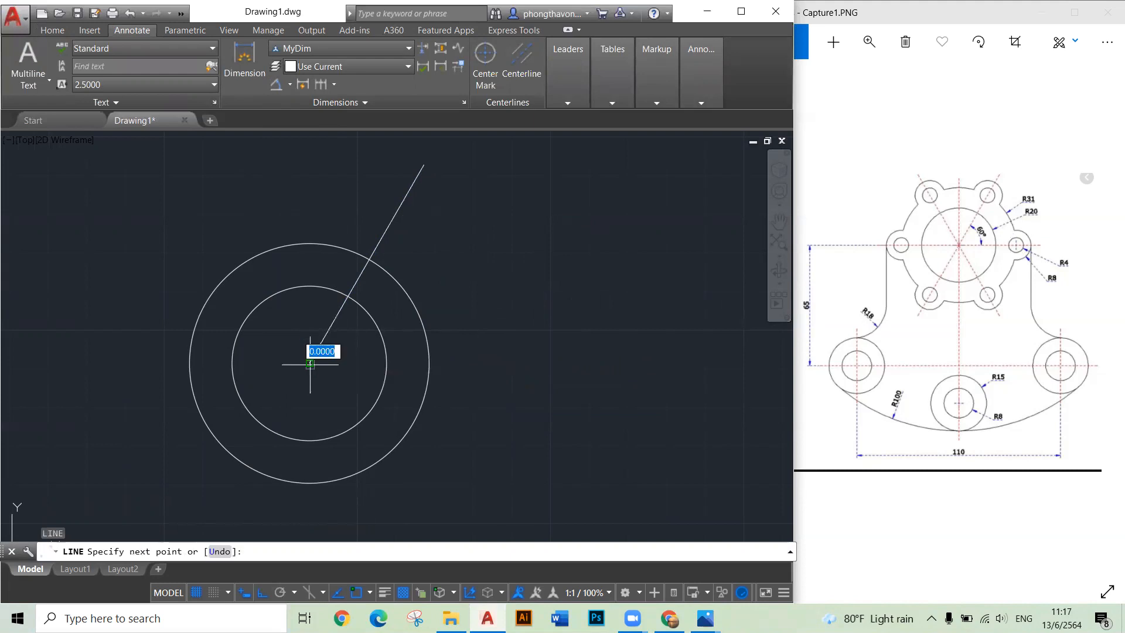
right_click(547, 321)
left_click(578, 331)
Draw a circle of radius 4 centred where the horizontal construction line meets the outer circle.
type("c")
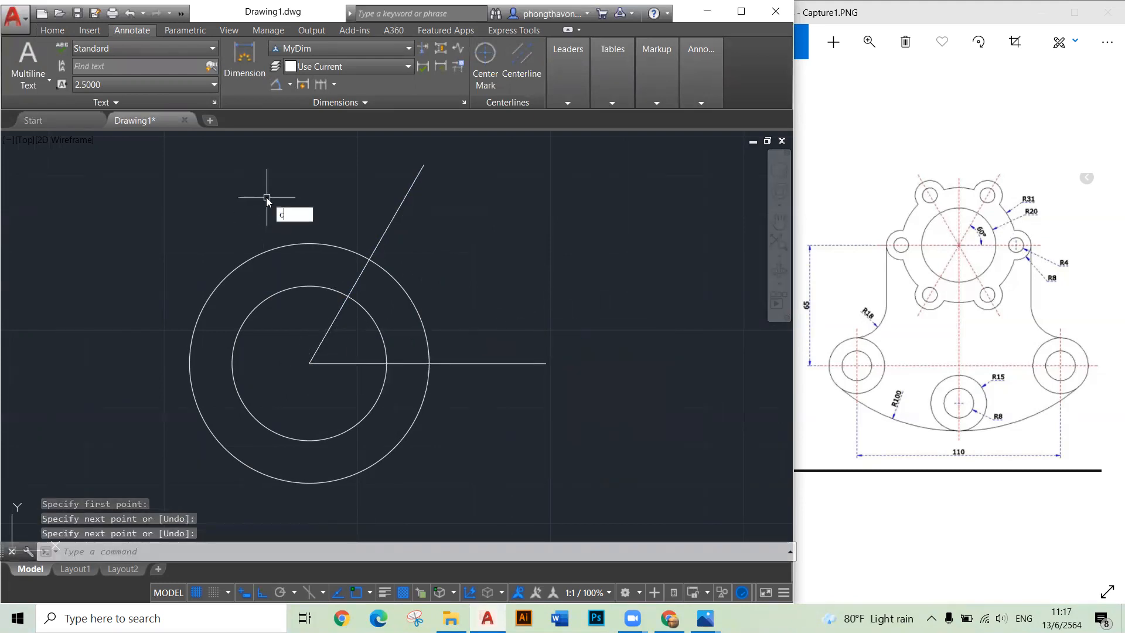
key("Return")
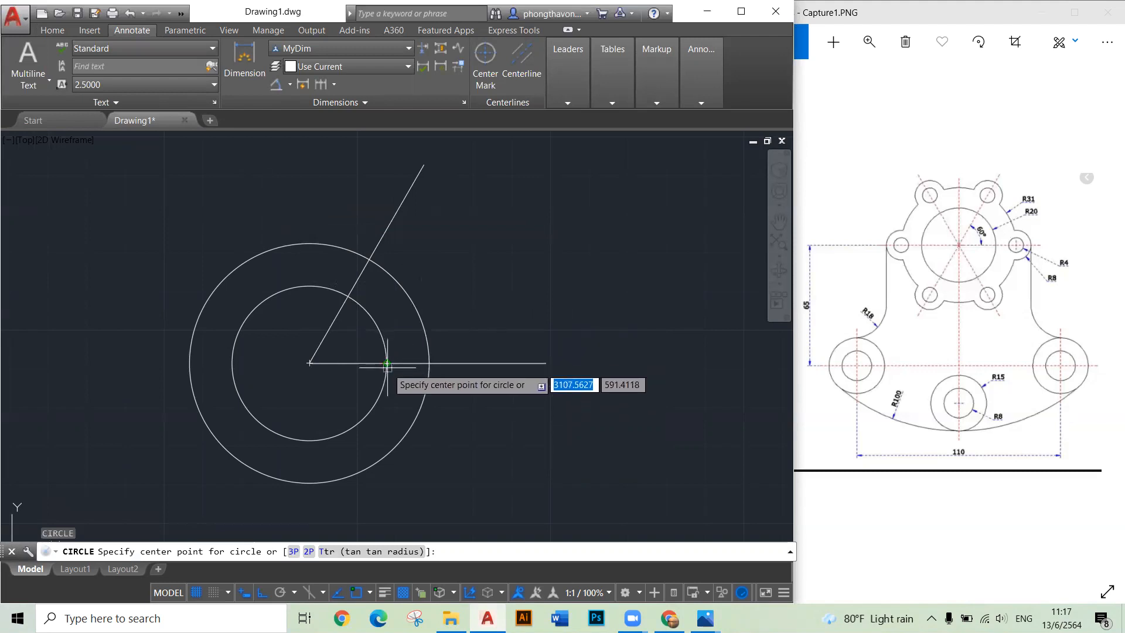
left_click(429, 362)
scroll(474, 321, "up", 5)
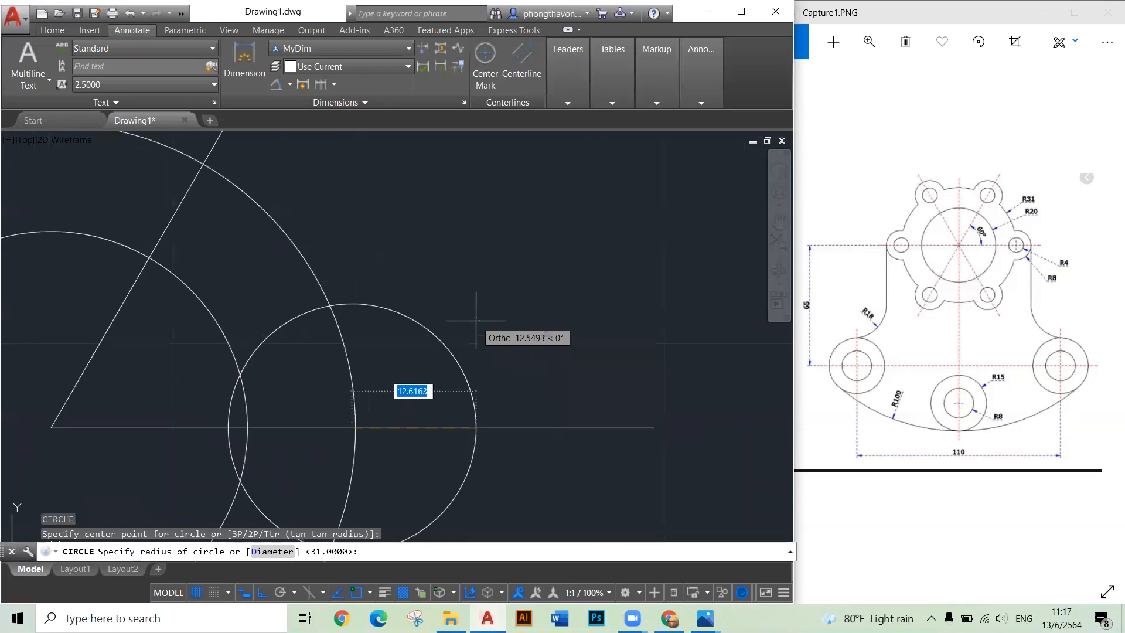
scroll(402, 376, "down", 3)
middle_click_drag(364, 401, 424, 289)
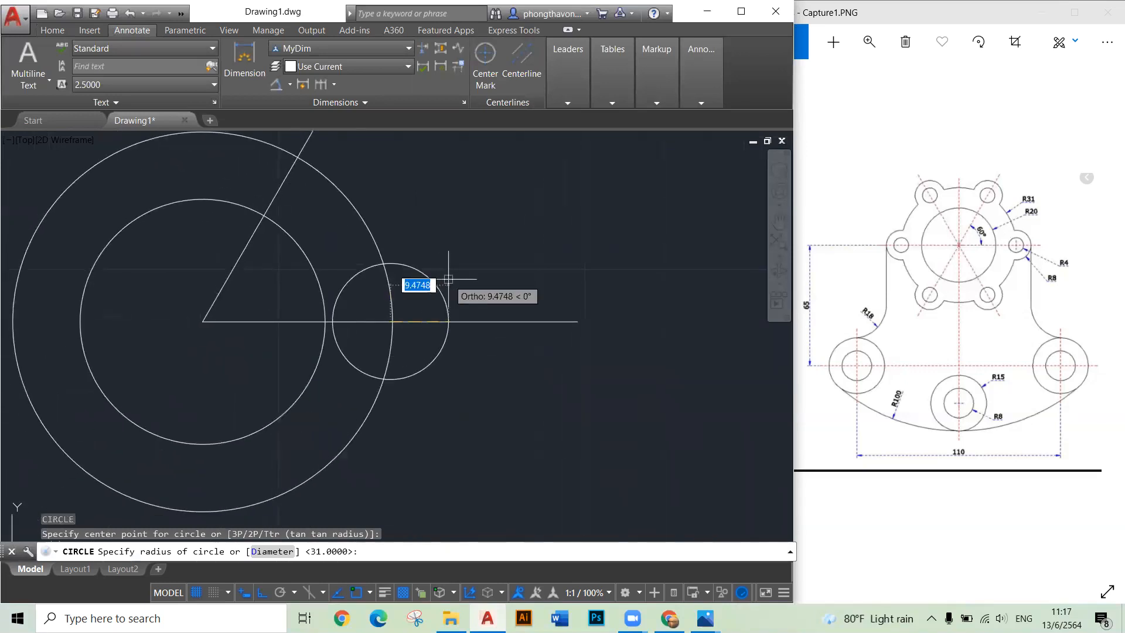
type("4")
key("Return")
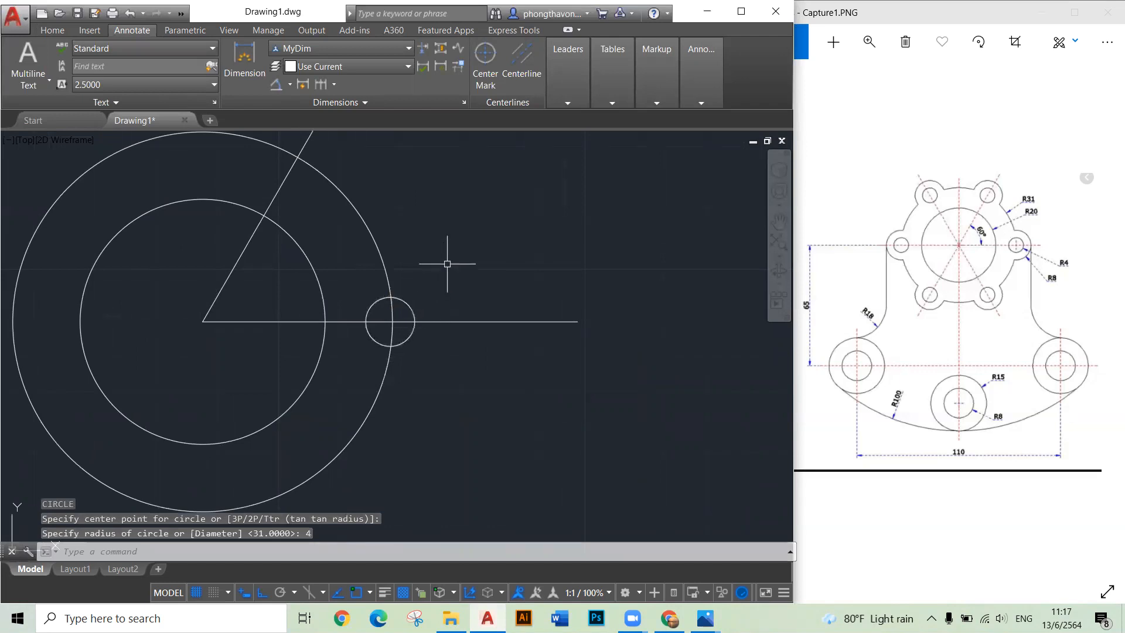
Draw a circle of radius 8 around the small circle, centred where the outer circle crosses the horizontal line.
key("Return")
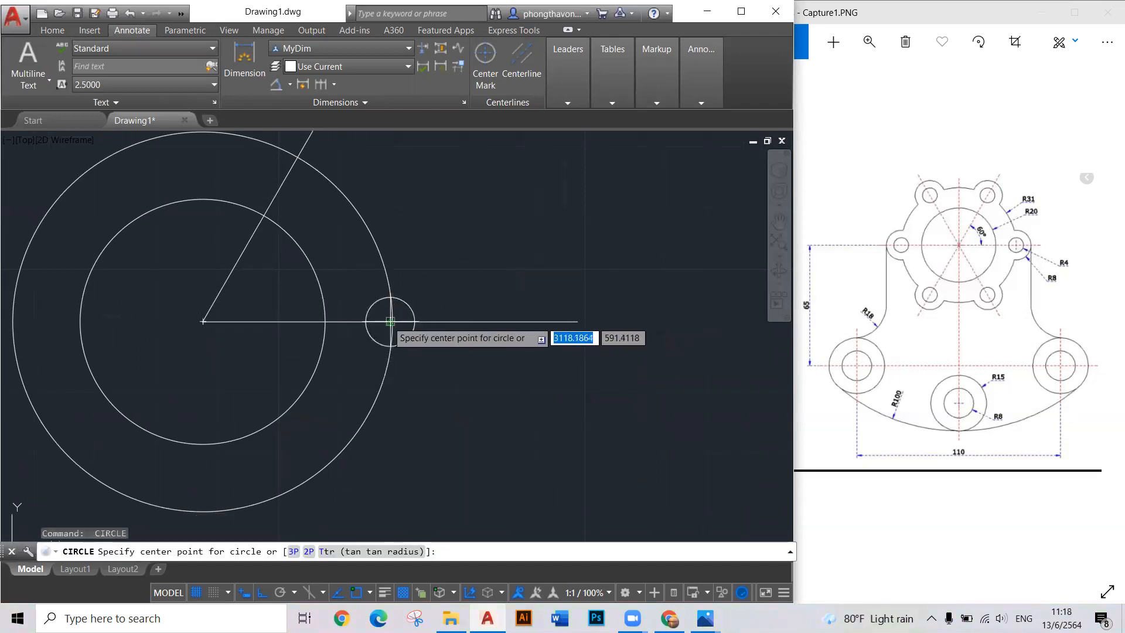
scroll(391, 345, "up", 2)
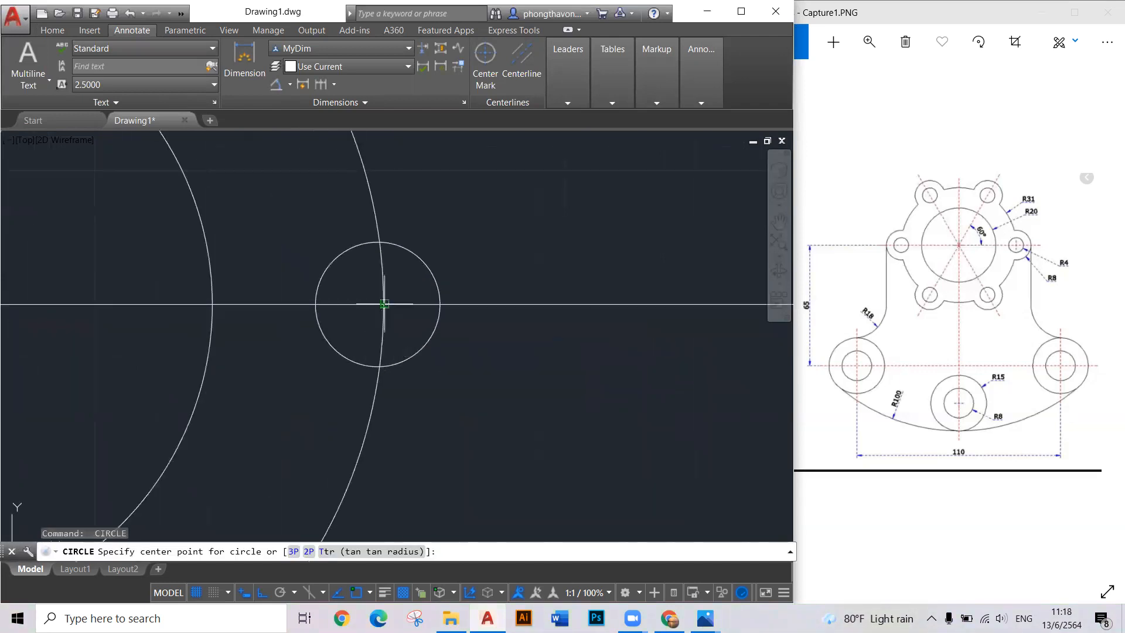
scroll(378, 305, "up", 2)
left_click(378, 304)
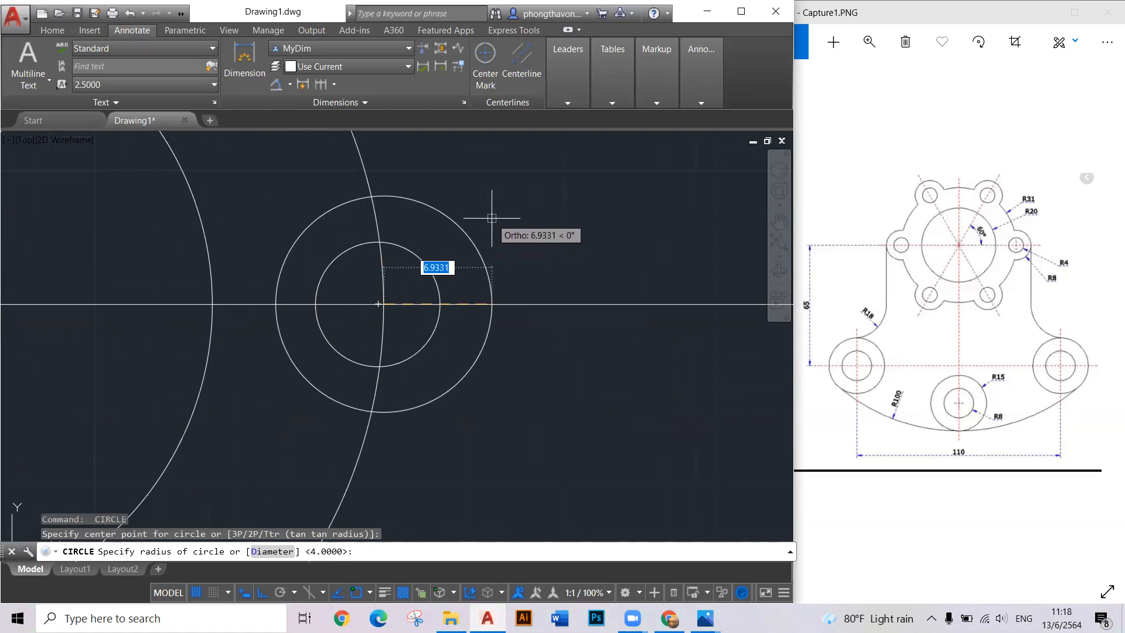
type("8")
key("Return")
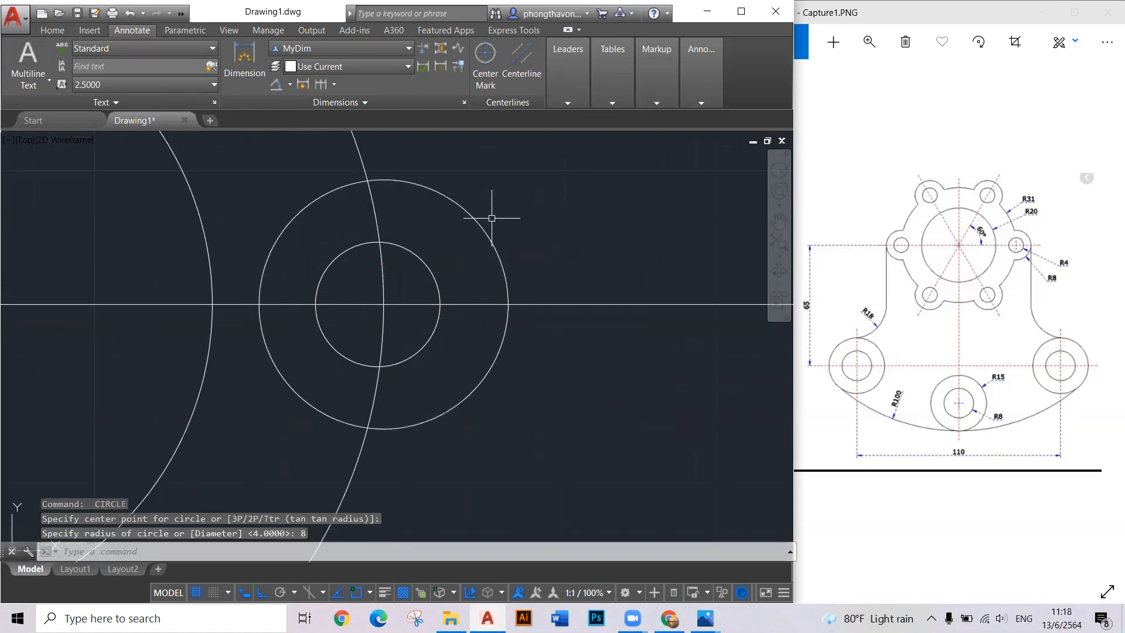
Trim the radius 8 circle's part inside the outer circle and the outer circle's segments between the radius 8 and radius 4 circles.
scroll(562, 215, "down", 4)
middle_click_drag(538, 194, 547, 251)
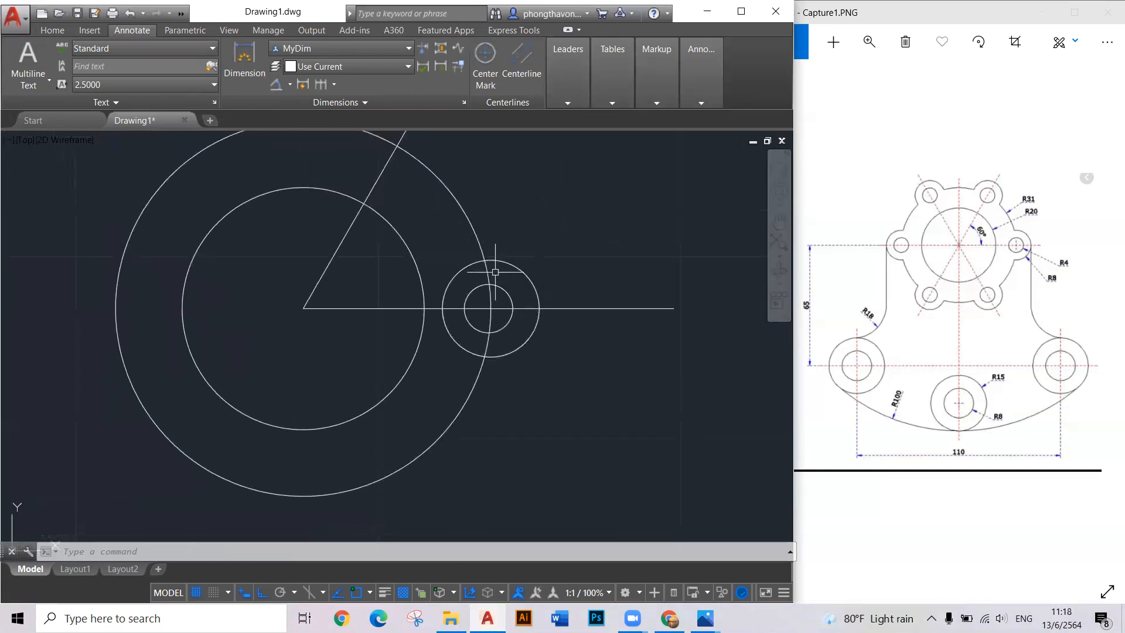
type("tr")
key("Return")
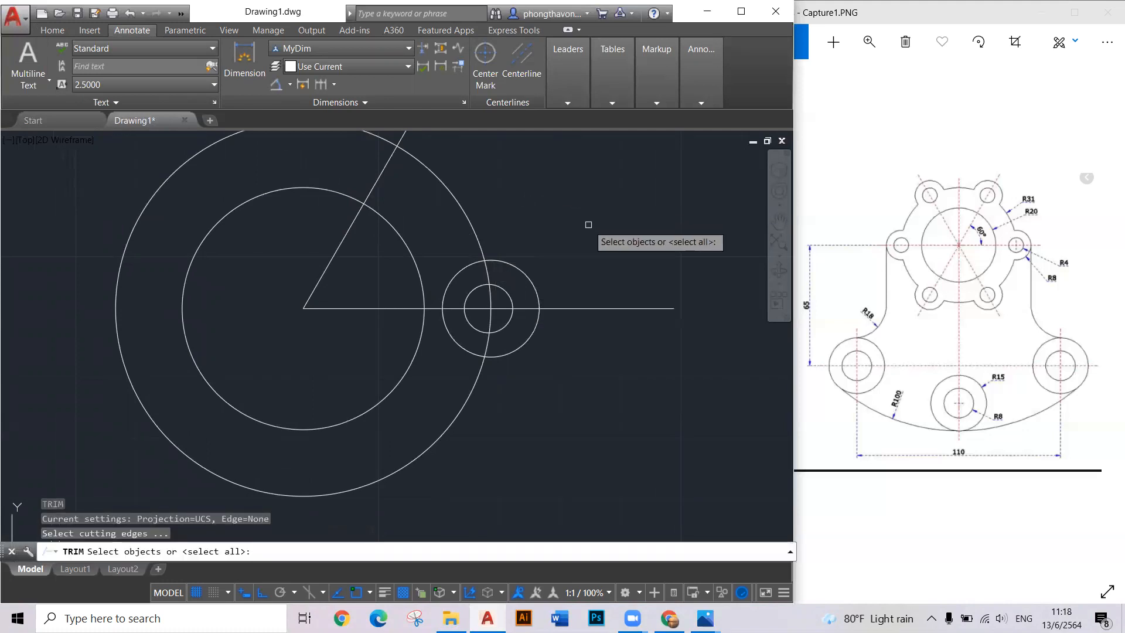
key("Return")
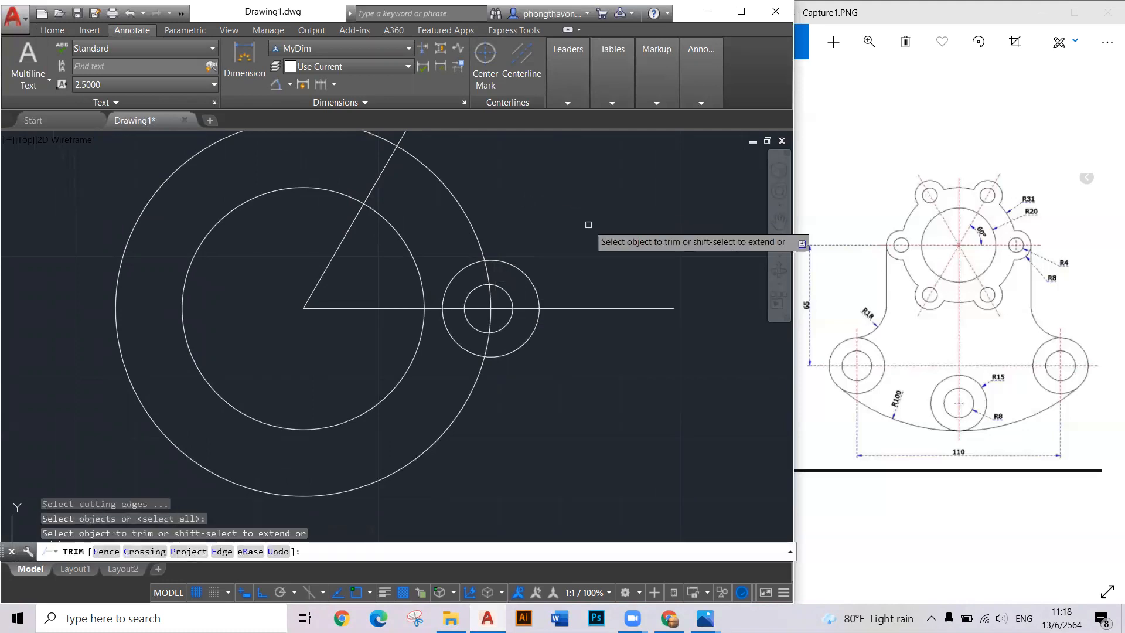
left_click(495, 345)
left_click(456, 347)
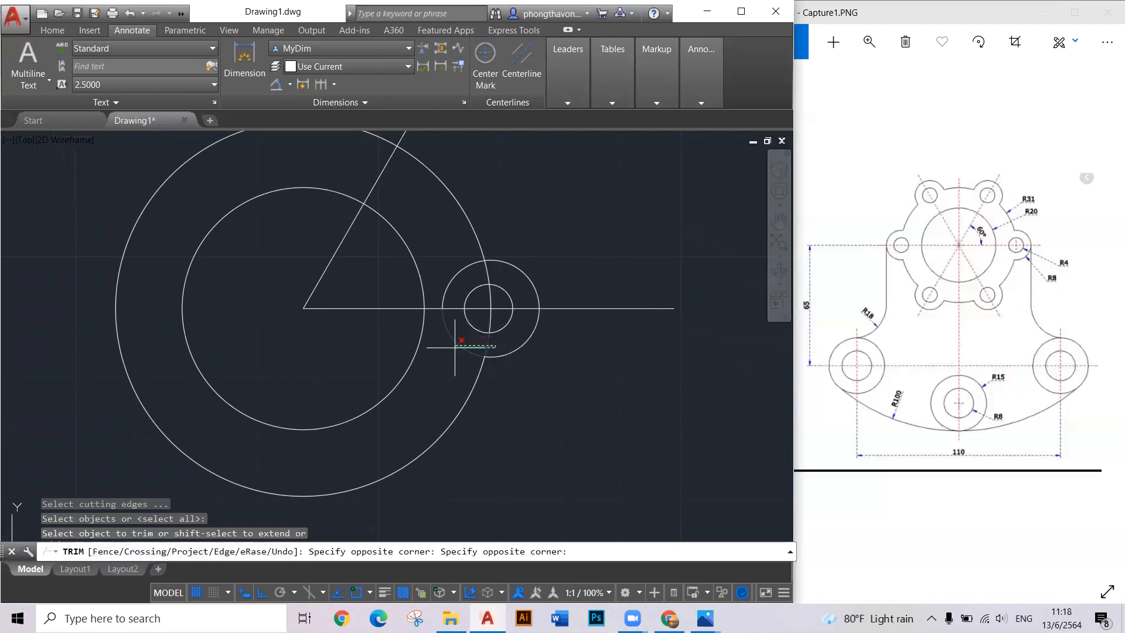
left_click(499, 274)
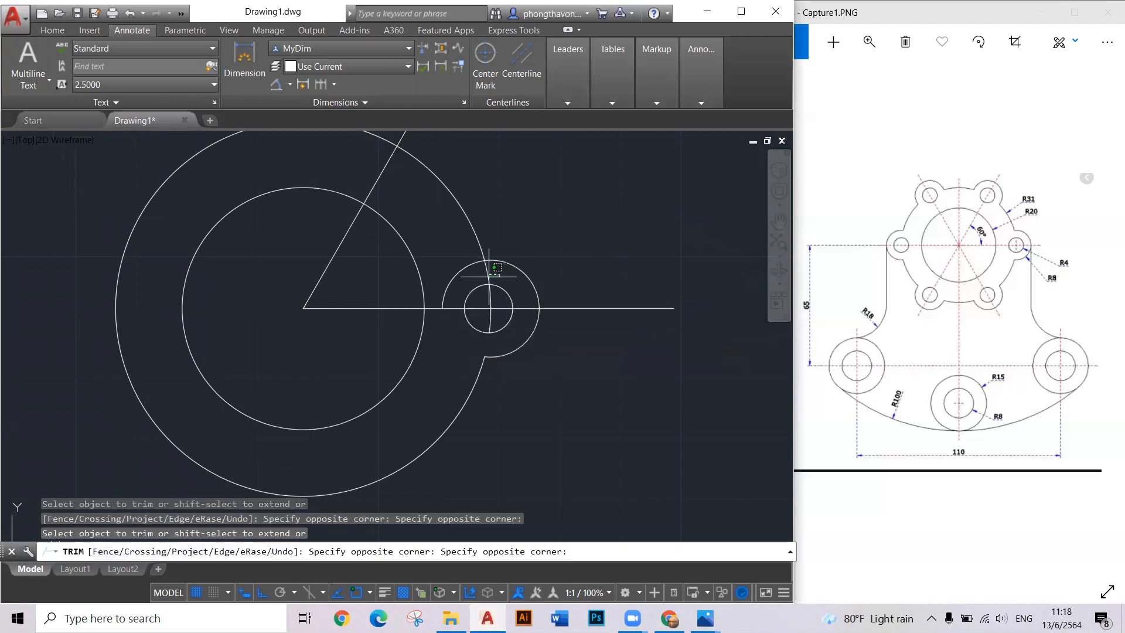
left_click(447, 266)
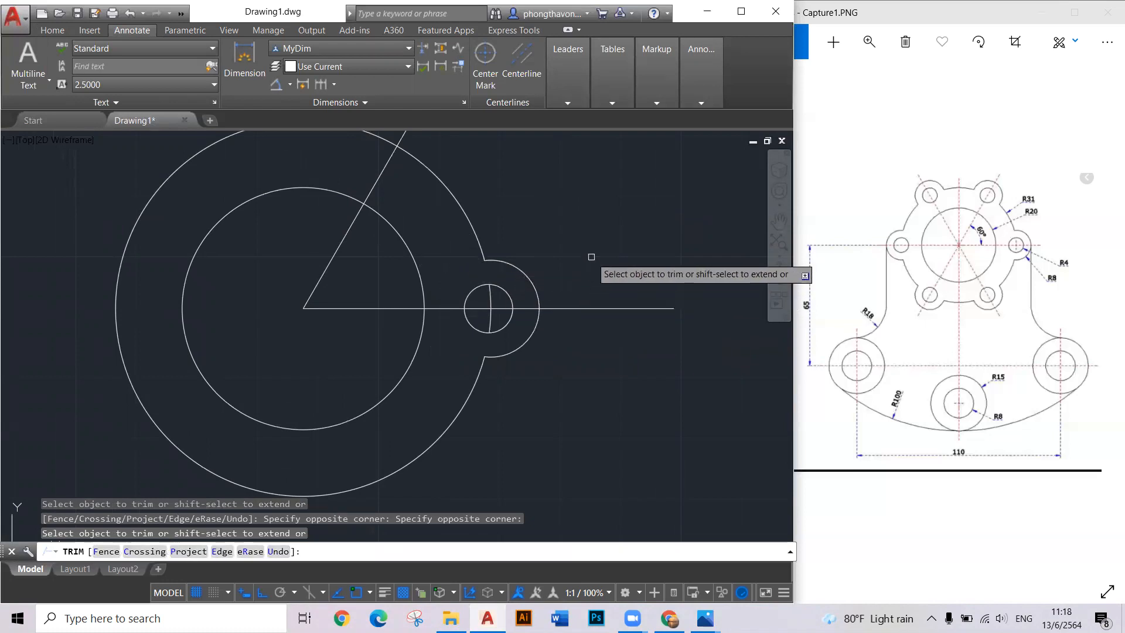
key("Return")
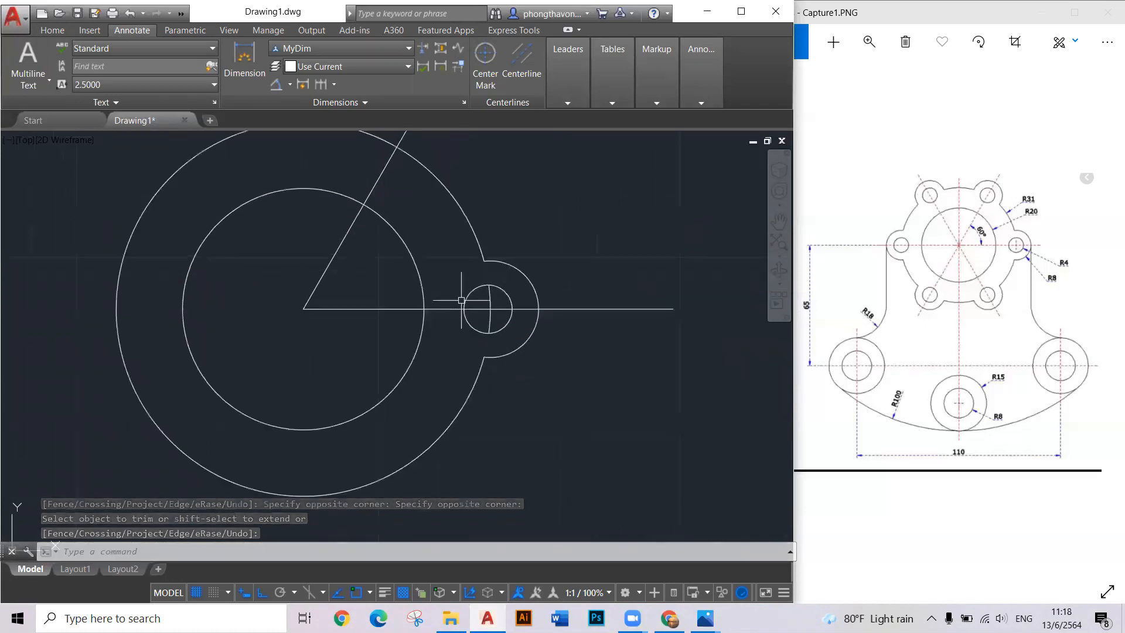
Delete the leftover arc inside the radius 4 circle and the horizontal construction line.
key("Escape")
left_click(490, 302)
key("Delete")
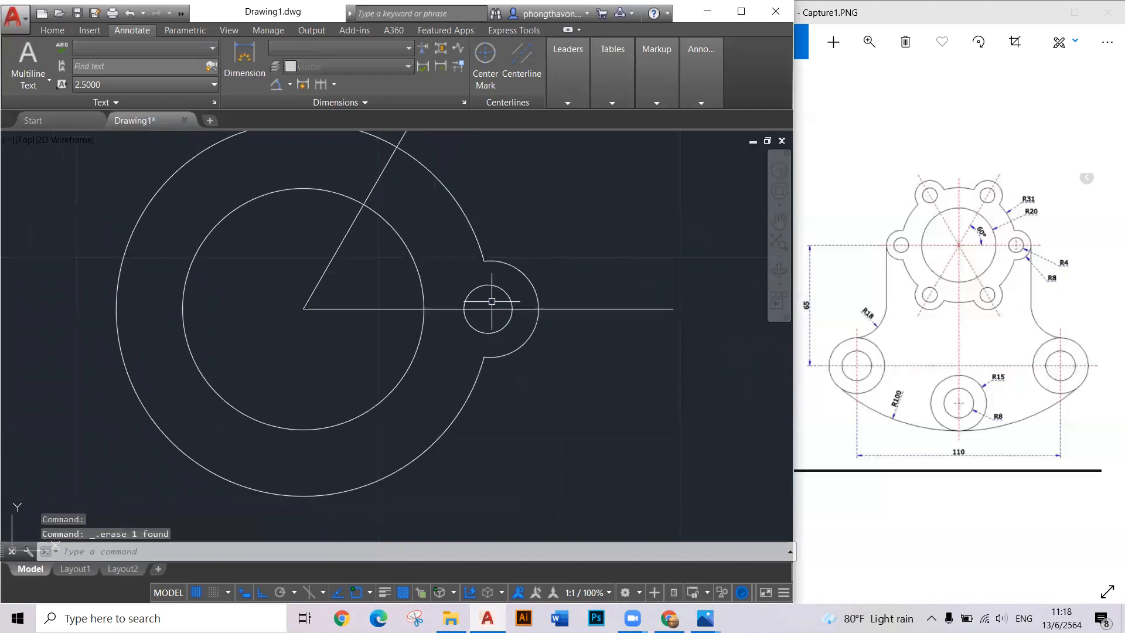
left_click(626, 337)
left_click(610, 270)
key("Delete")
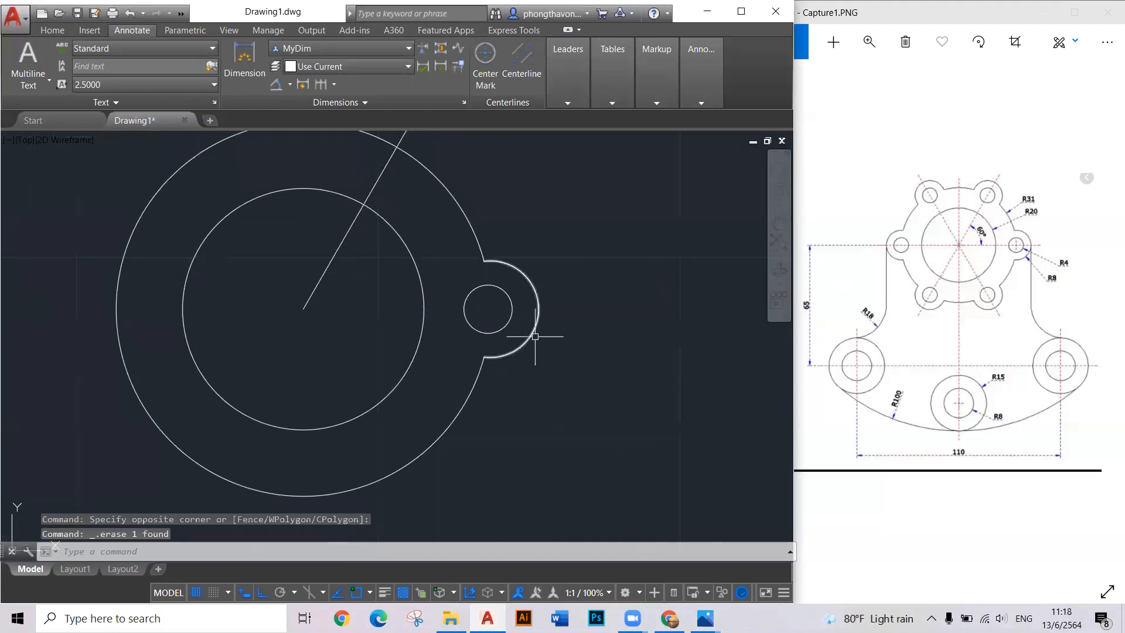
Create a polar array of the radius 8 lug arc and radius 4 hole around the large circles' centre, with 6 items over 360°.
left_click(540, 333)
left_click(487, 306)
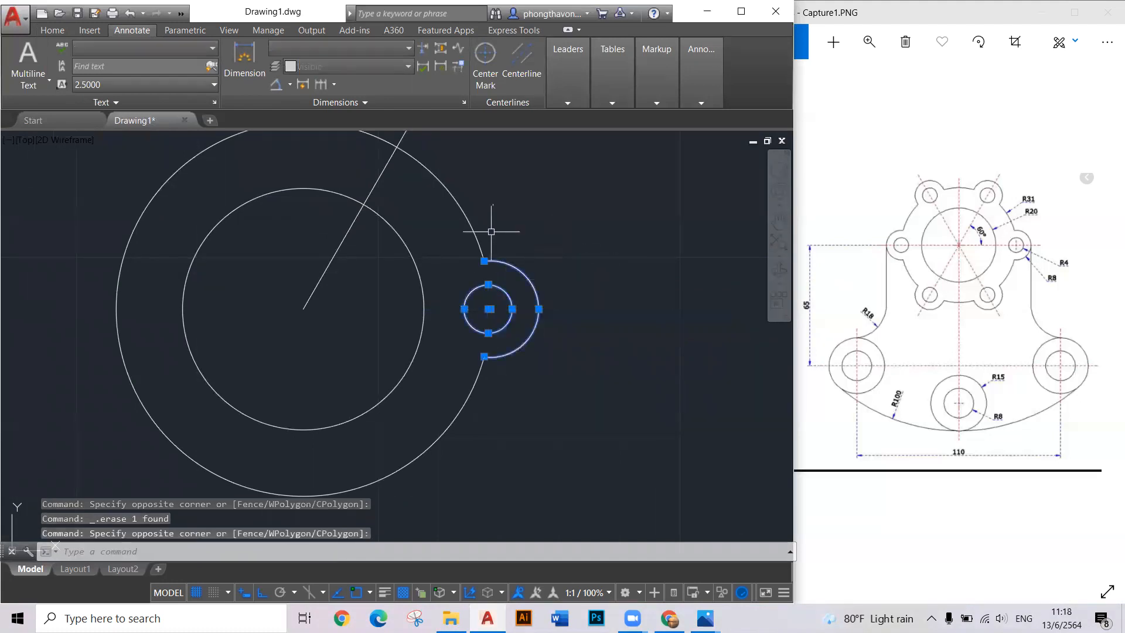
left_click(51, 29)
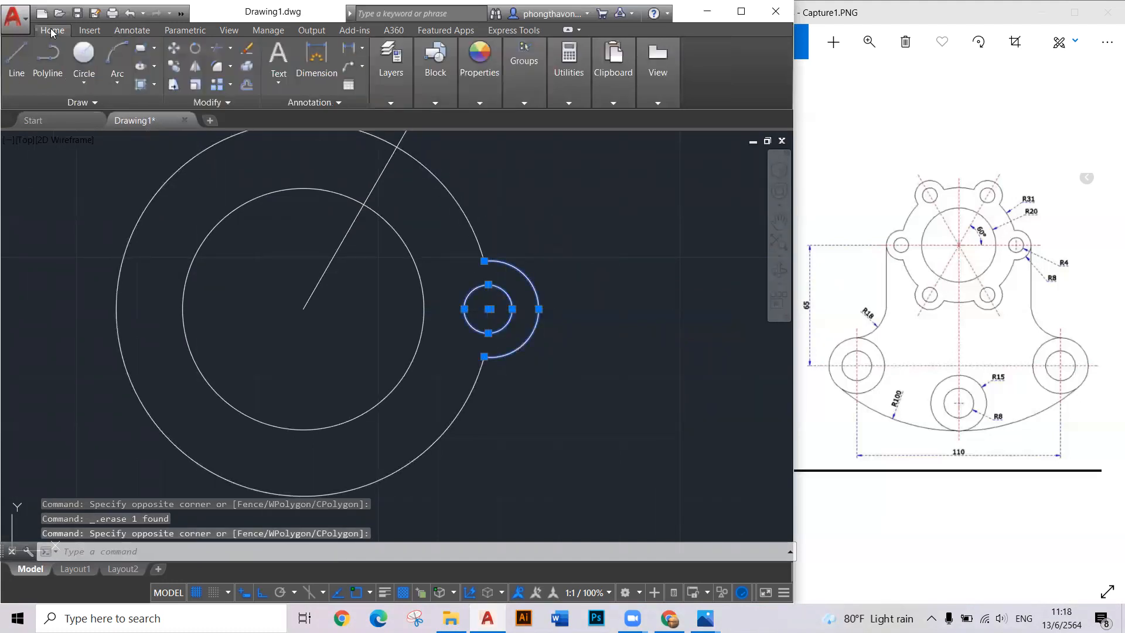
left_click(231, 84)
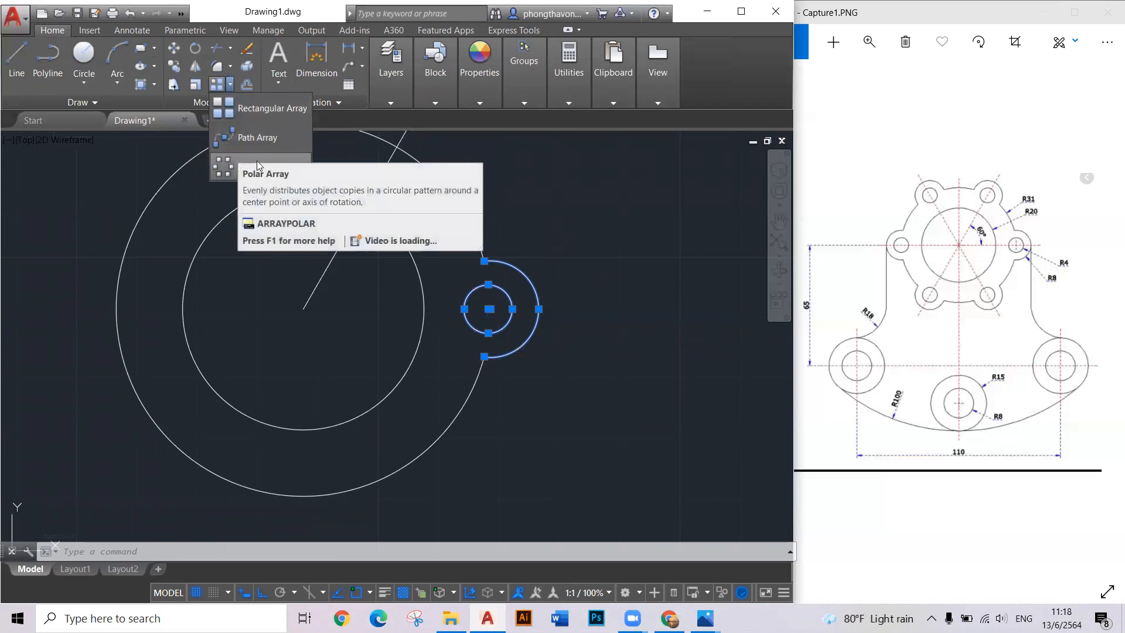
left_click(257, 164)
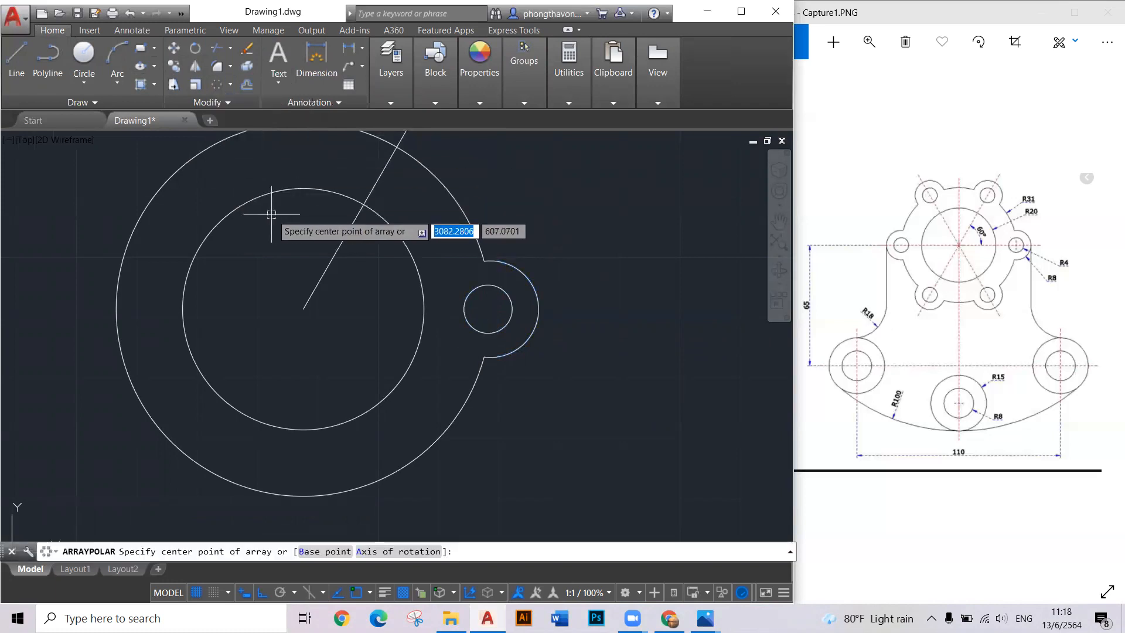
middle_click_drag(245, 191, 279, 248)
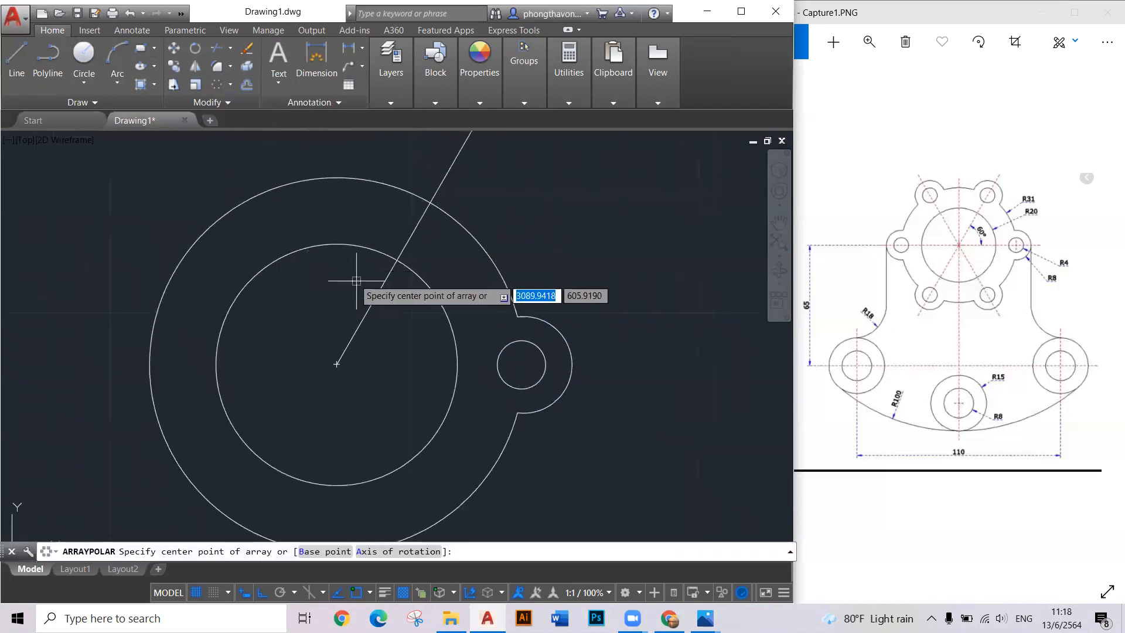
left_click(336, 365)
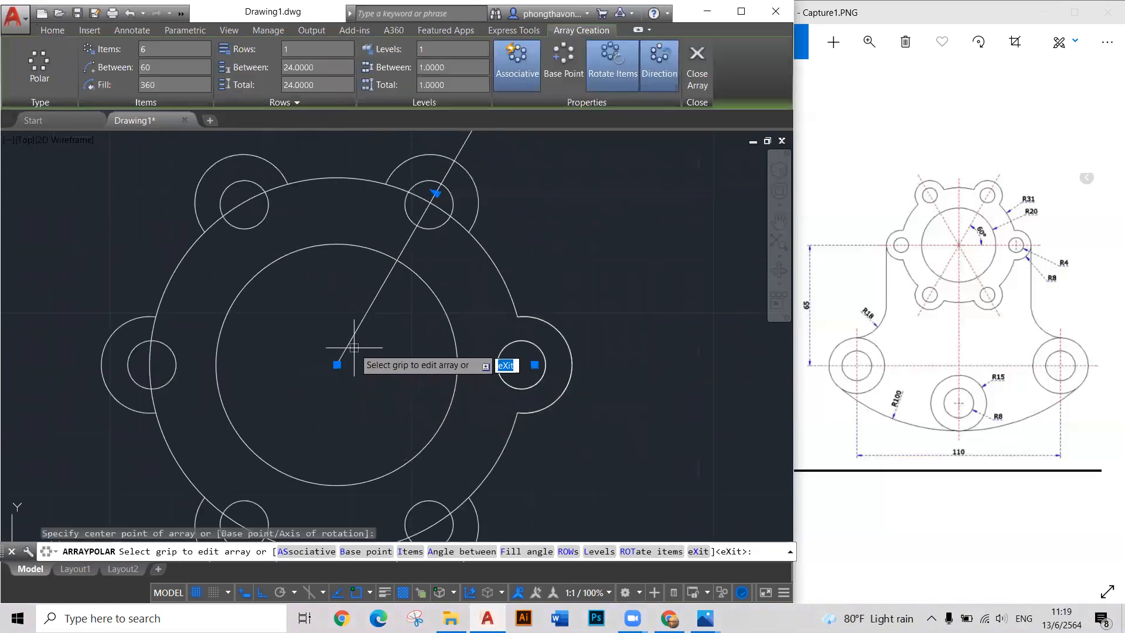
scroll(444, 318, "down", 3)
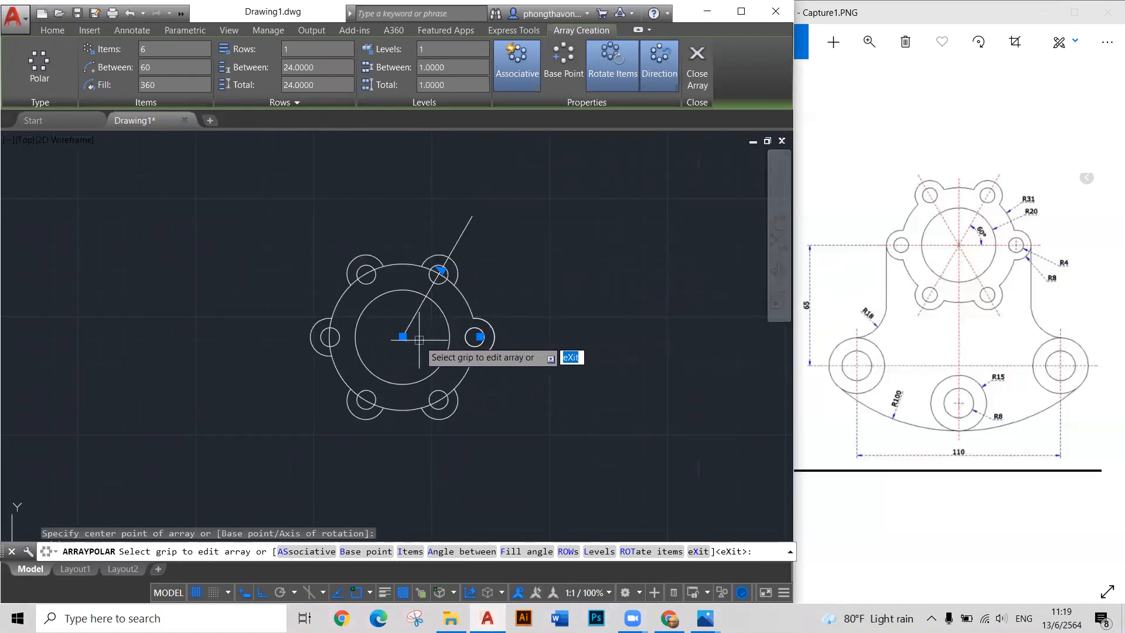
scroll(471, 330, "up", 2)
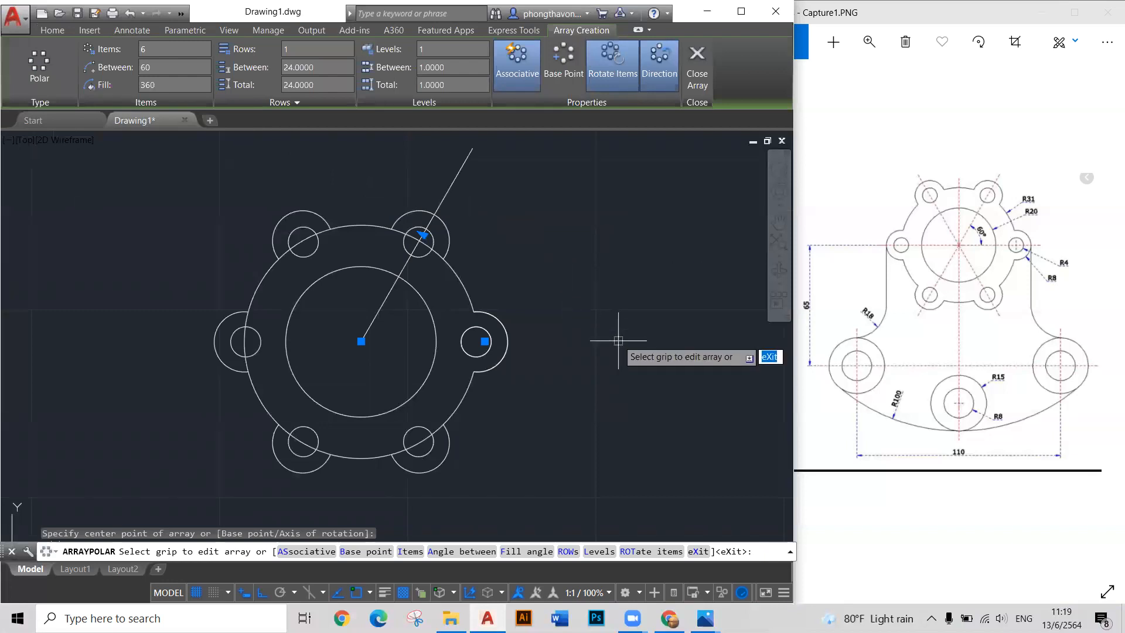
left_click(699, 550)
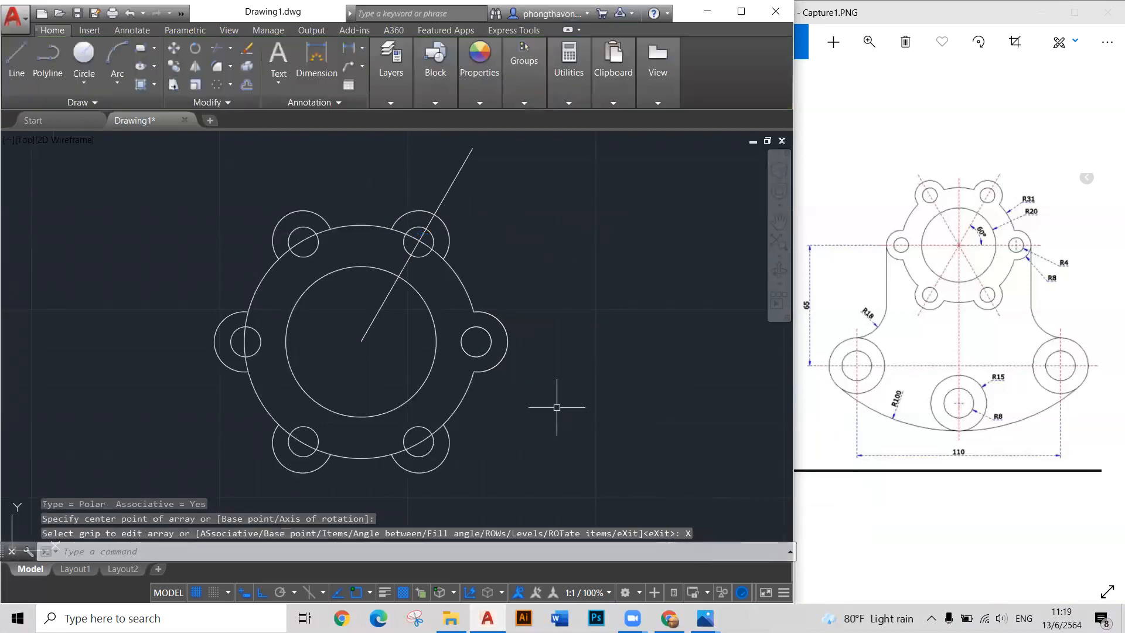
left_click(419, 212)
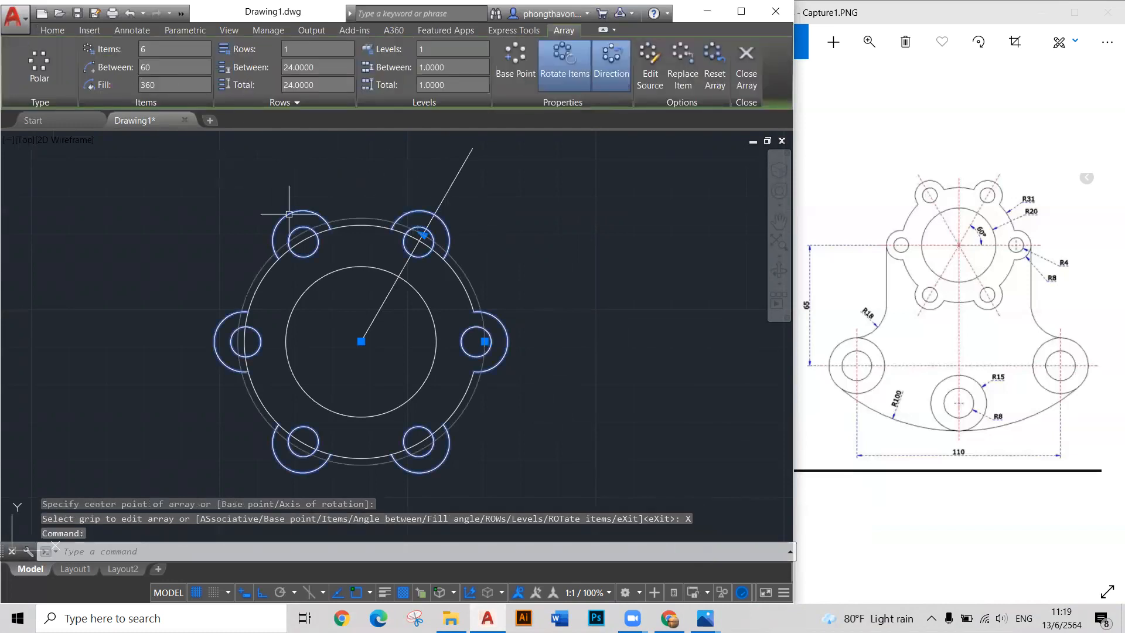
left_click(148, 224)
left_click(151, 206)
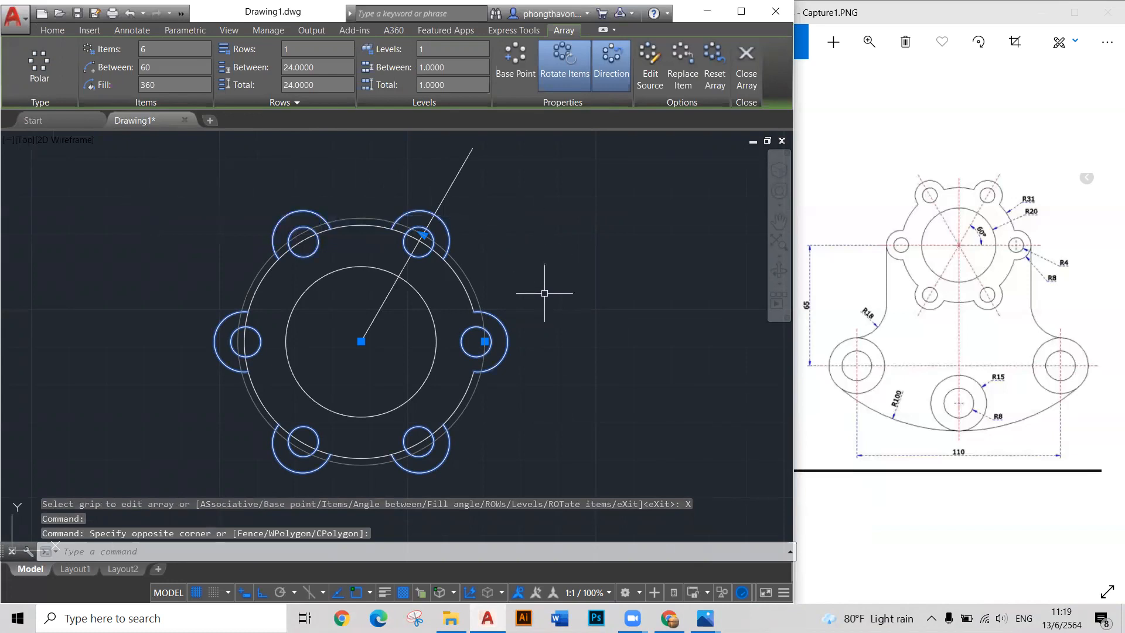
key("Escape")
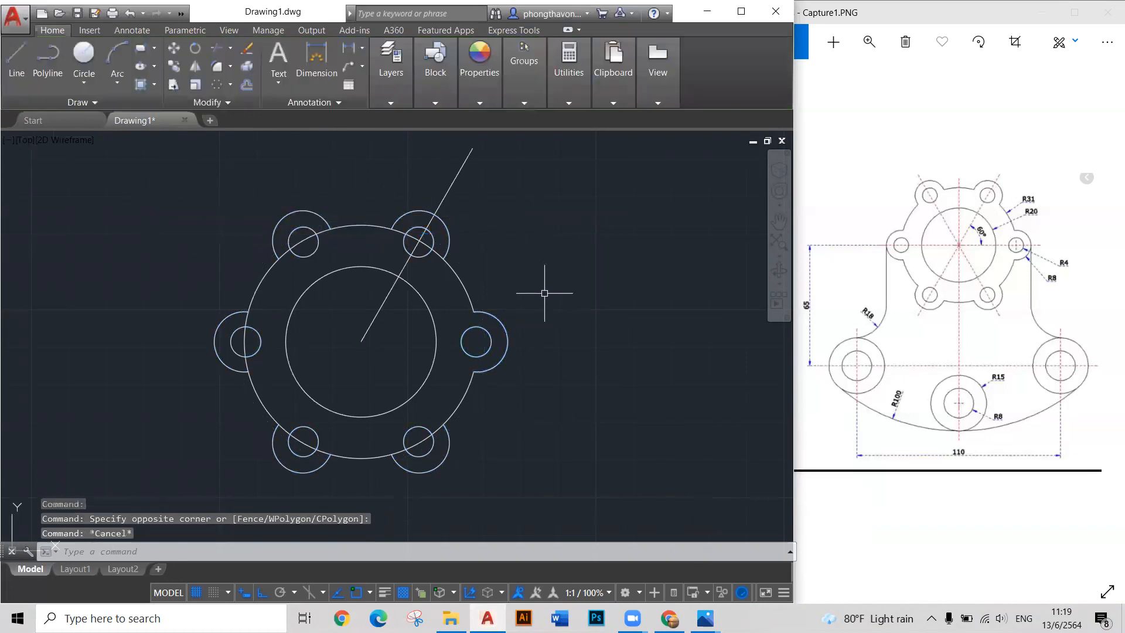
Explode the polar array of lugs and holes into separate objects.
left_click(249, 66)
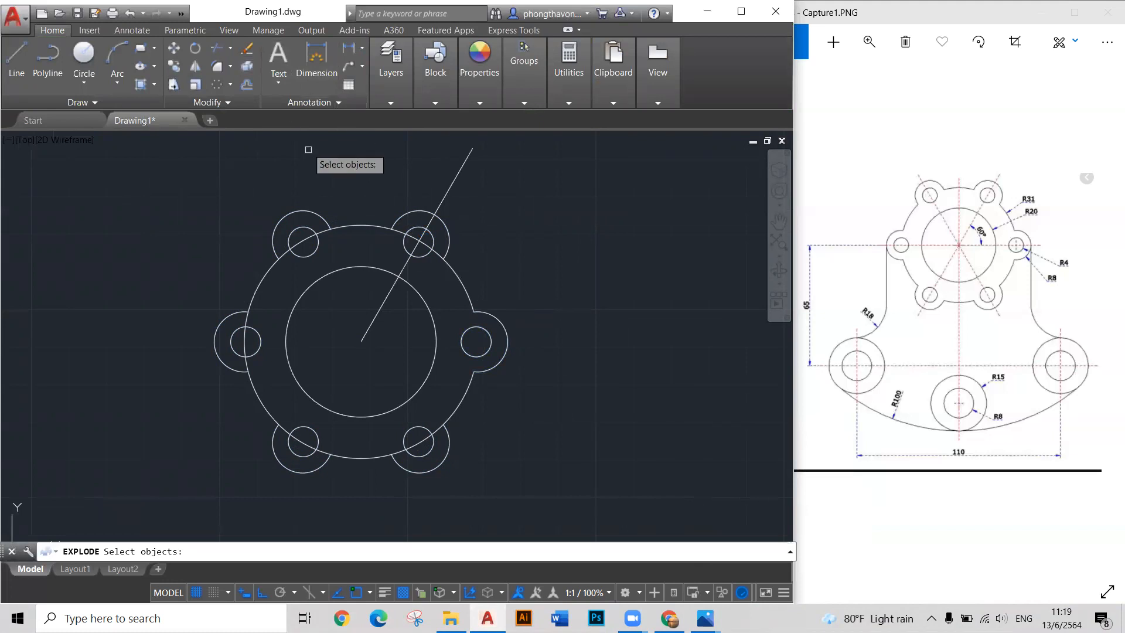
left_click(312, 212)
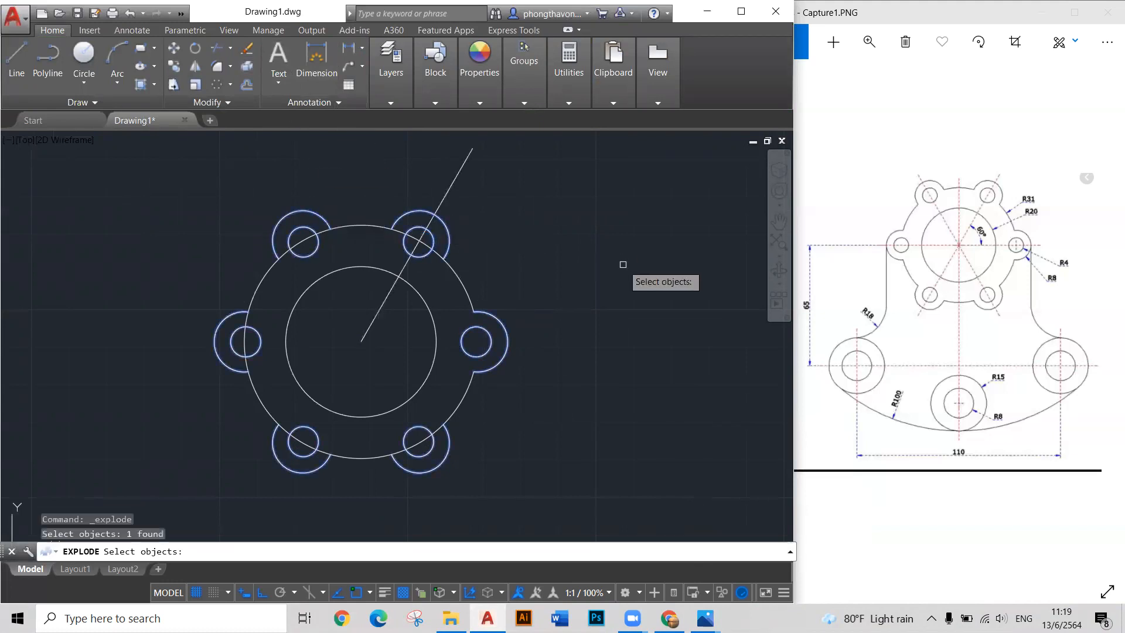
key("Return")
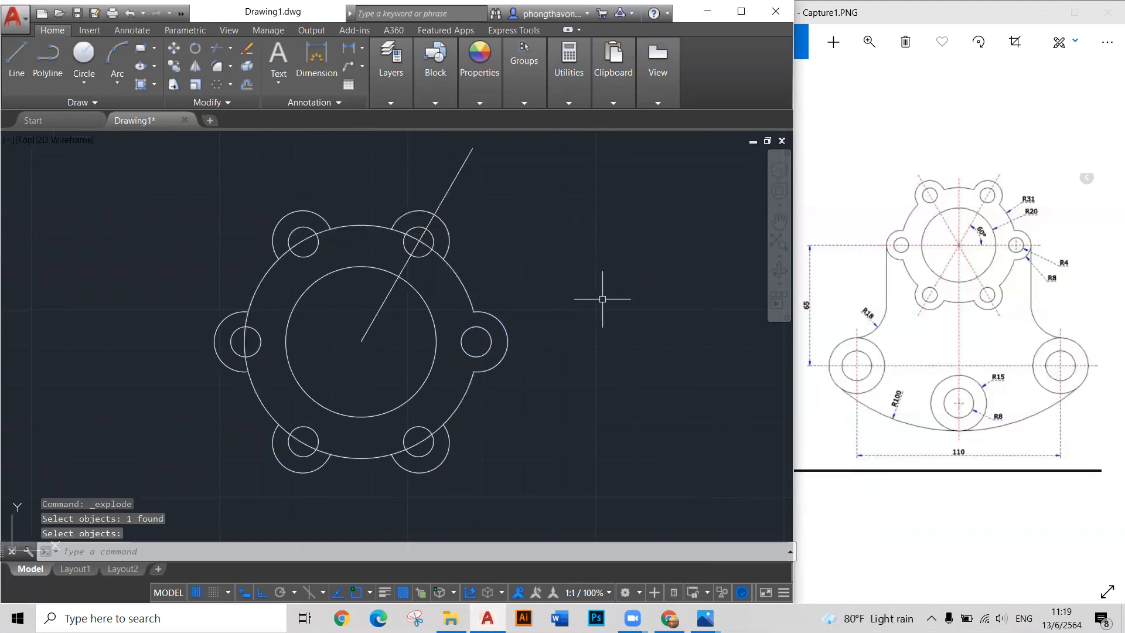
Trim the radius 31 outer circle's segments between the lug arcs and the small holes at the five newly arrayed lugs.
type("tr")
key("Return")
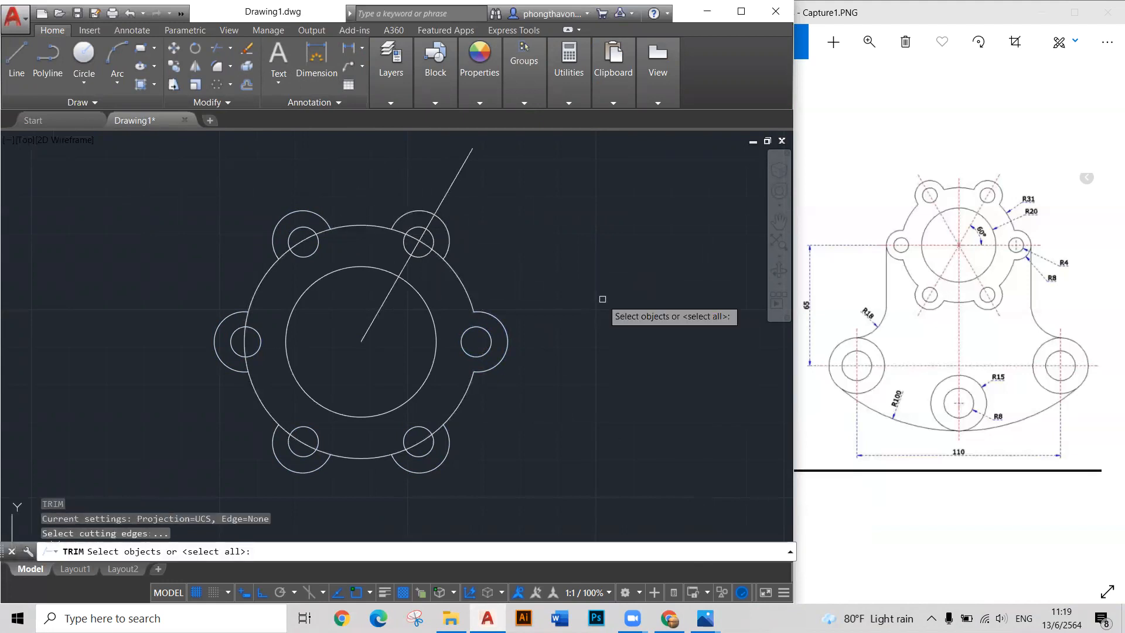
key("Return")
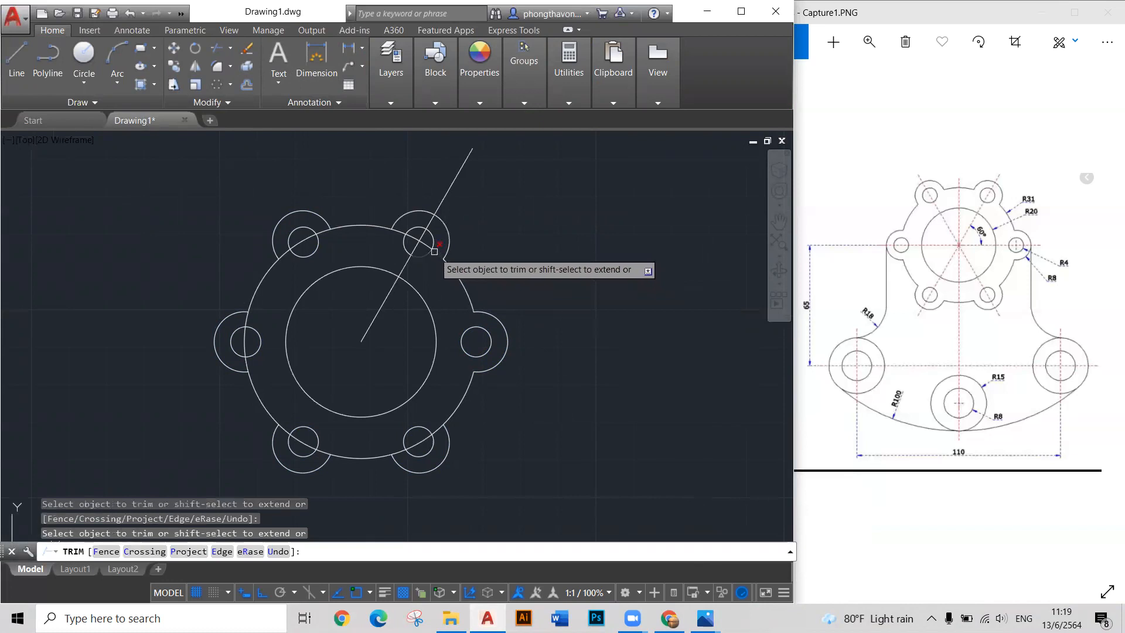
left_click(402, 235)
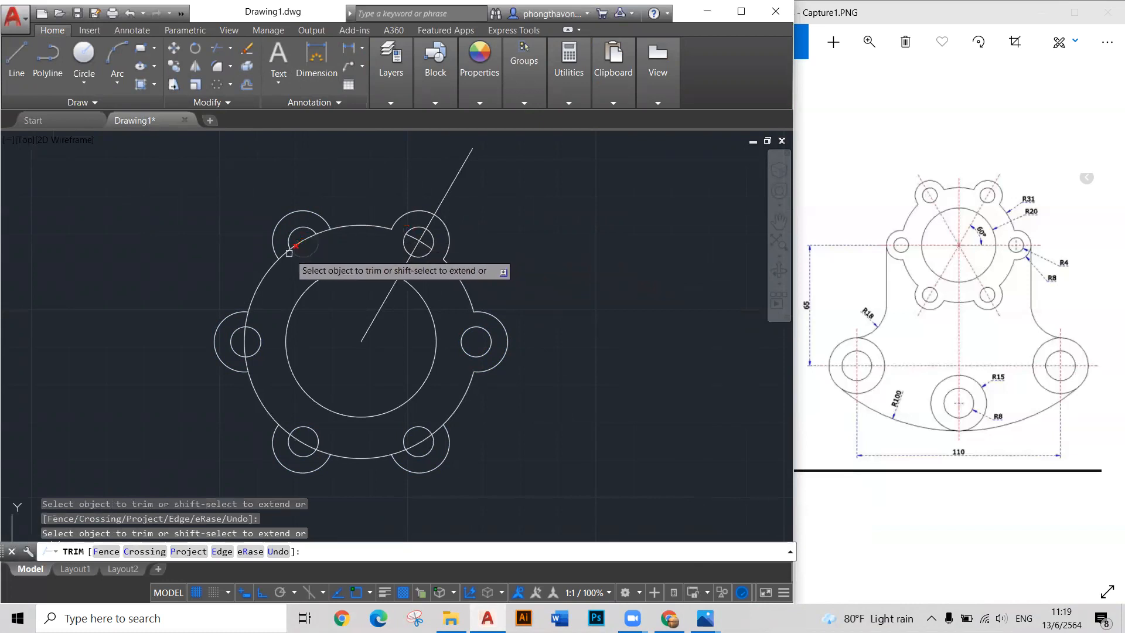
left_click(286, 253)
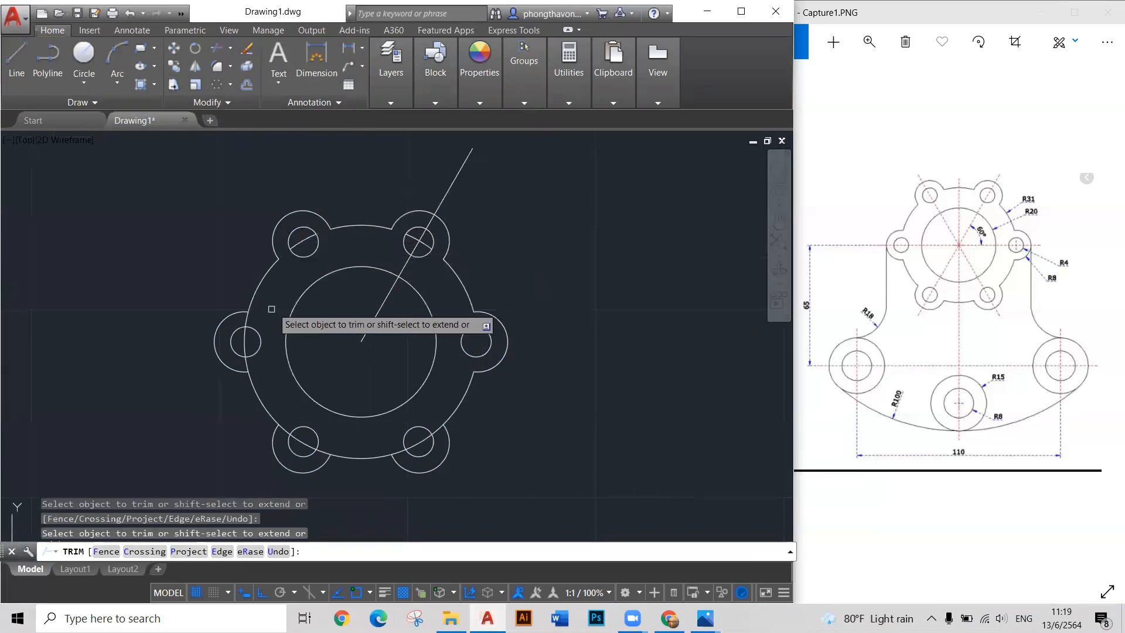
left_click(251, 355)
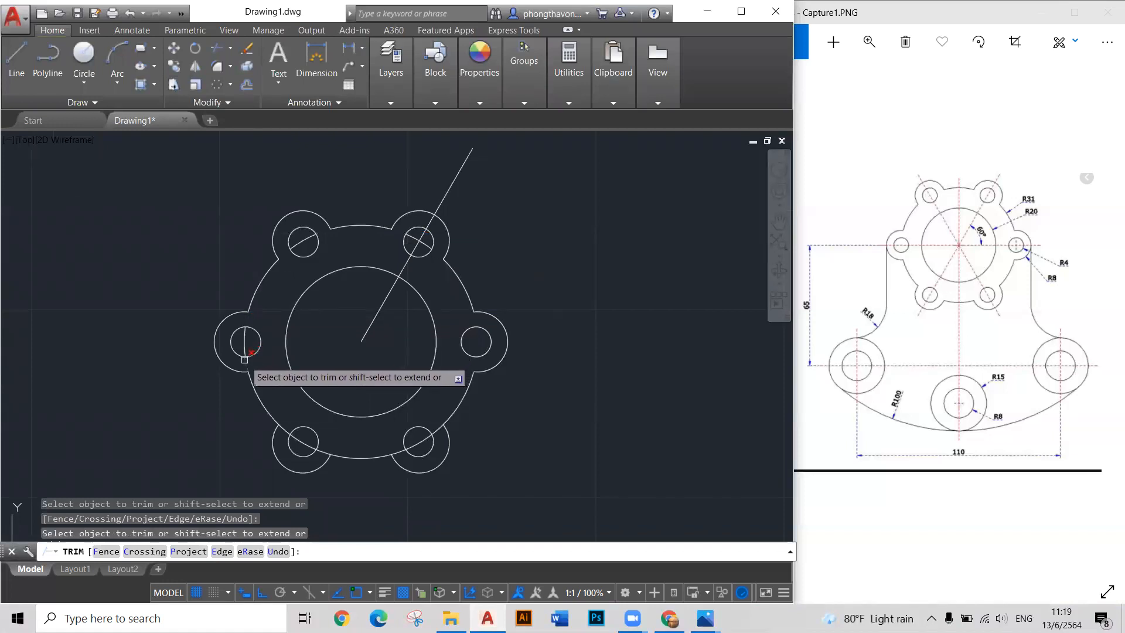
left_click(290, 441)
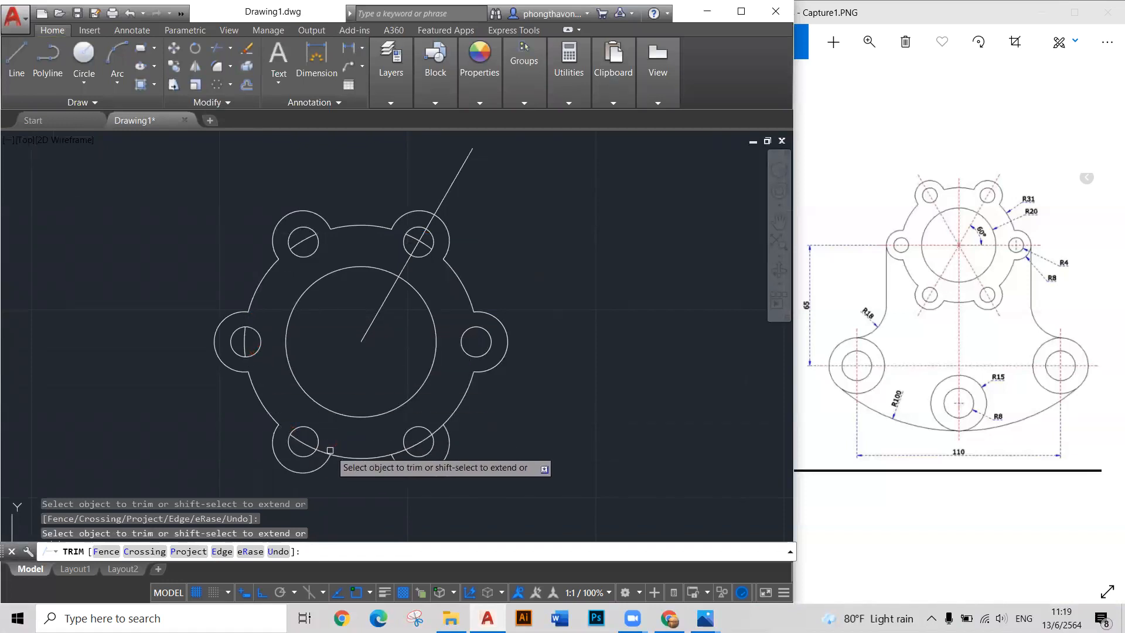
left_click(436, 428)
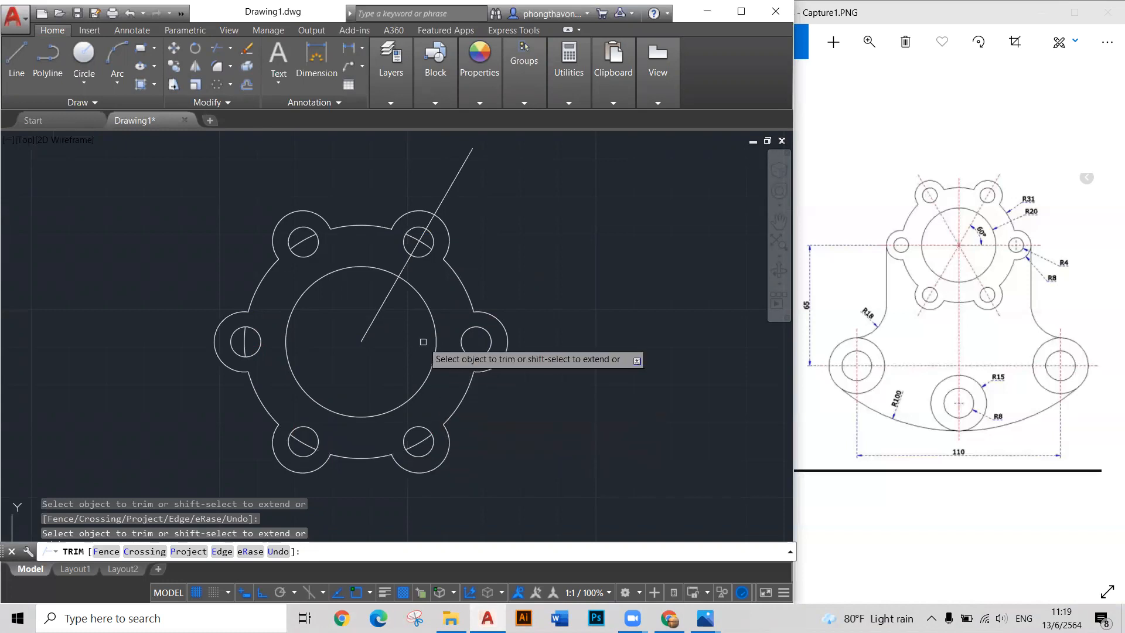
key("Escape")
key("Escape")
Delete the leftover arcs inside the two upper holes and the slanted construction line from the centre.
left_click(302, 242)
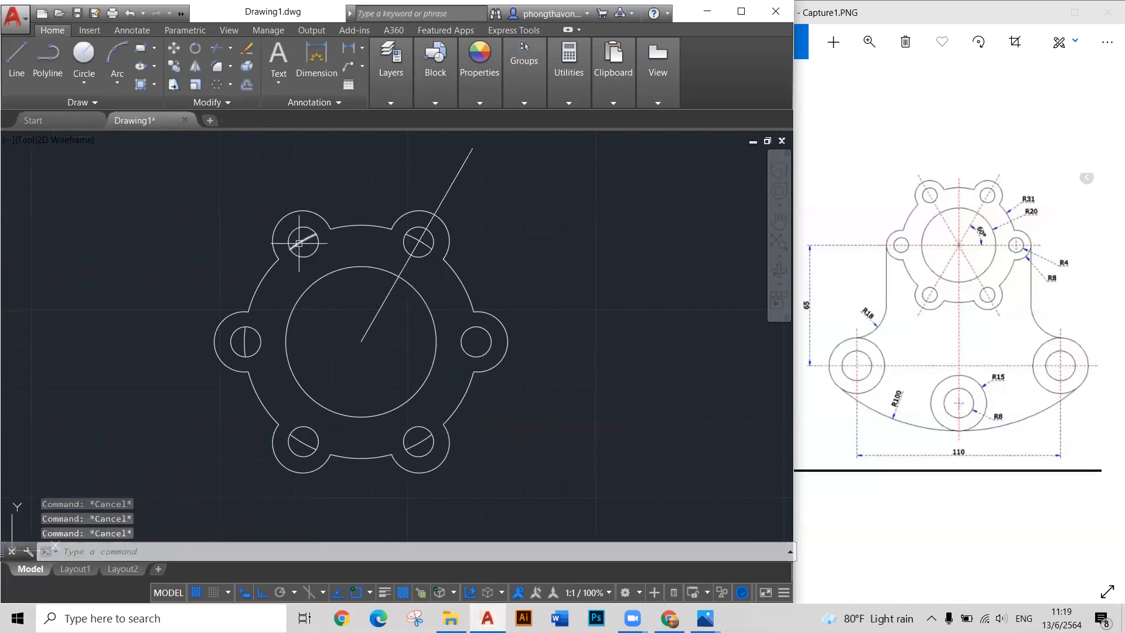
mouse_move(301, 245)
key("Delete")
left_click(416, 235)
key("Delete")
left_click(479, 204)
left_click(442, 168)
key("Delete")
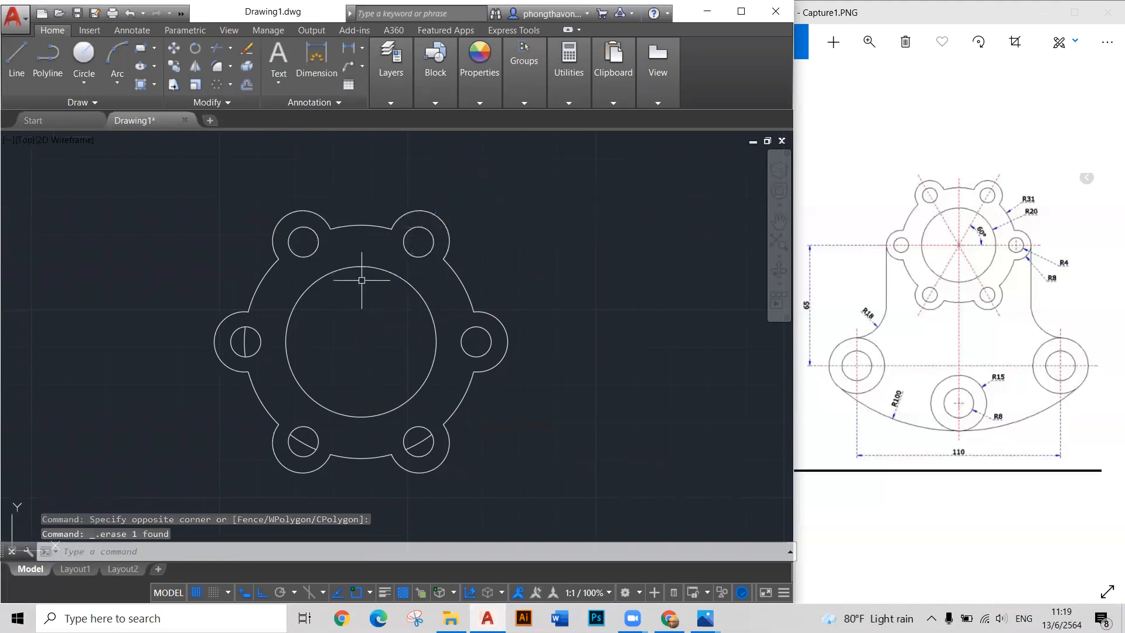
Delete the leftover arcs inside the left hole and the two lower holes.
left_click(247, 338)
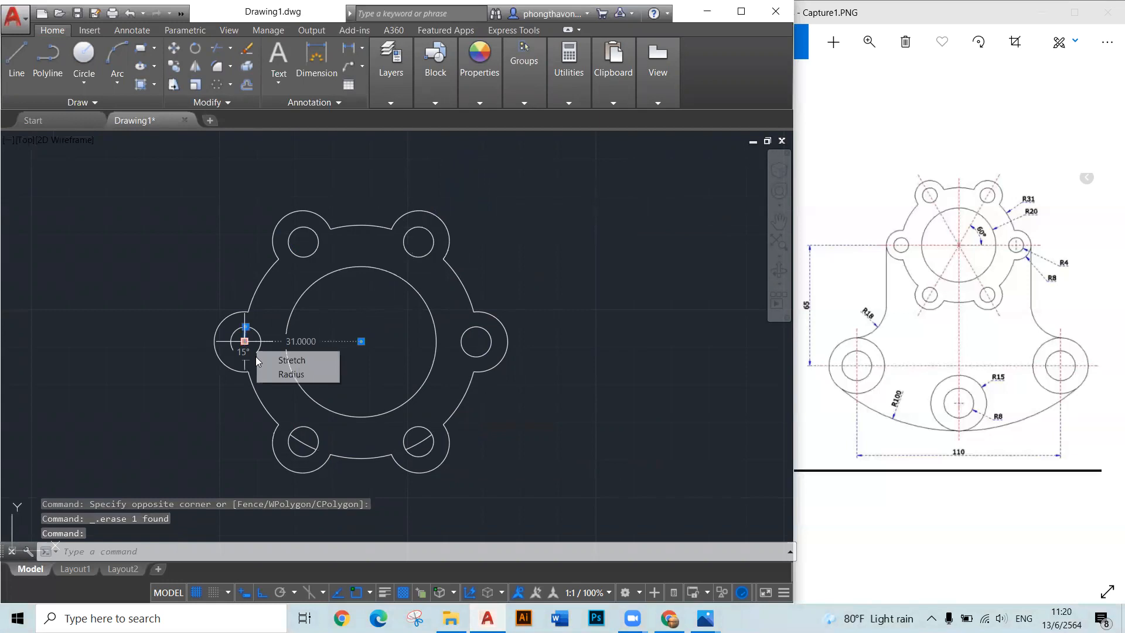
key("Delete")
left_click(300, 434)
key("Delete")
left_click(420, 442)
key("Delete")
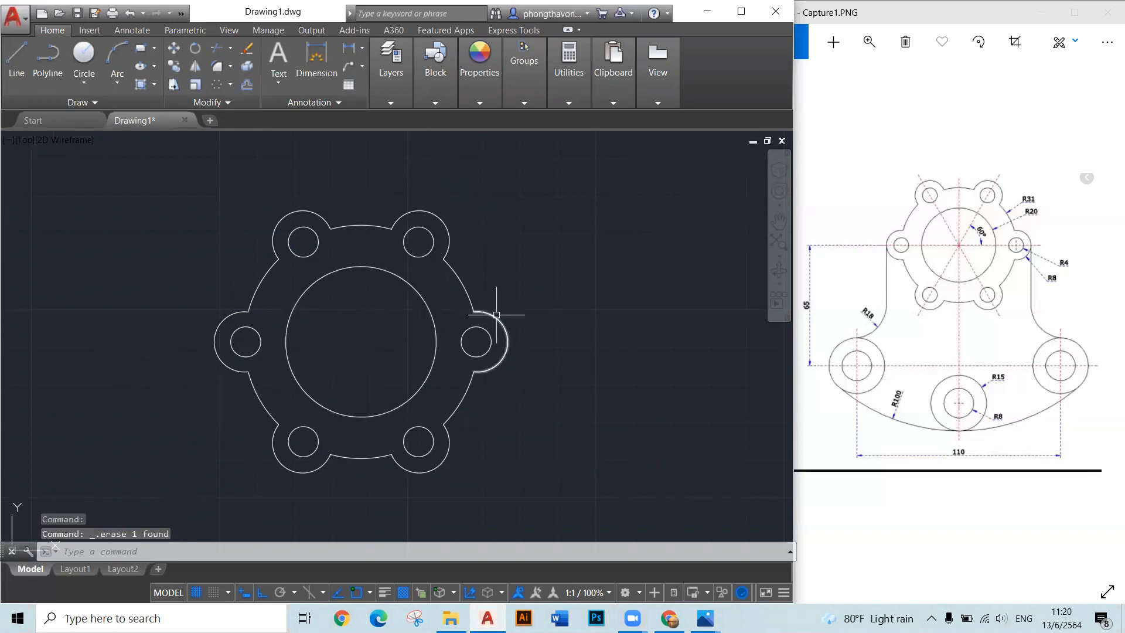
Draw a 65-unit vertical line downward from the outermost point of the flange's right lug.
scroll(502, 313, "down", 2)
middle_click_drag(509, 417, 498, 358)
type("l")
key("Return")
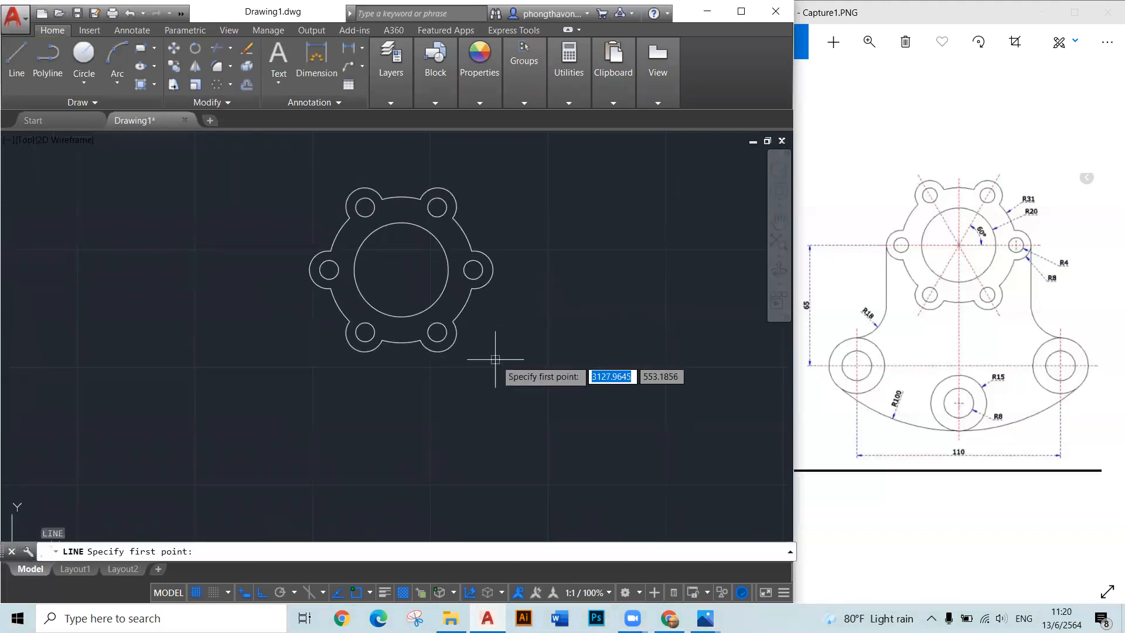
left_click(473, 269)
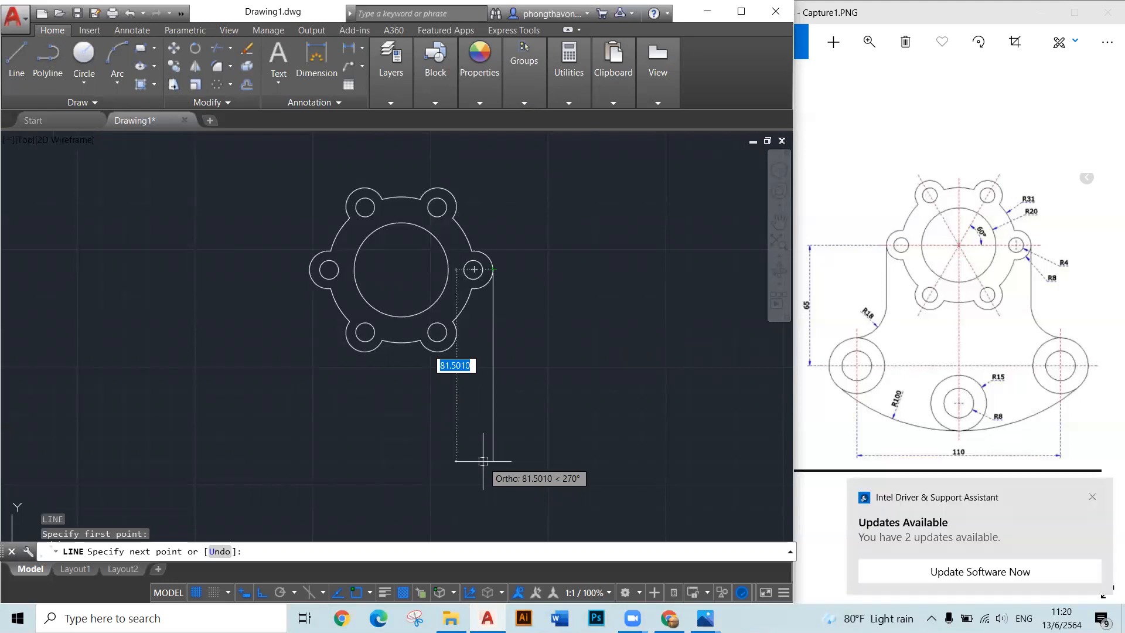
type("65")
key("Return")
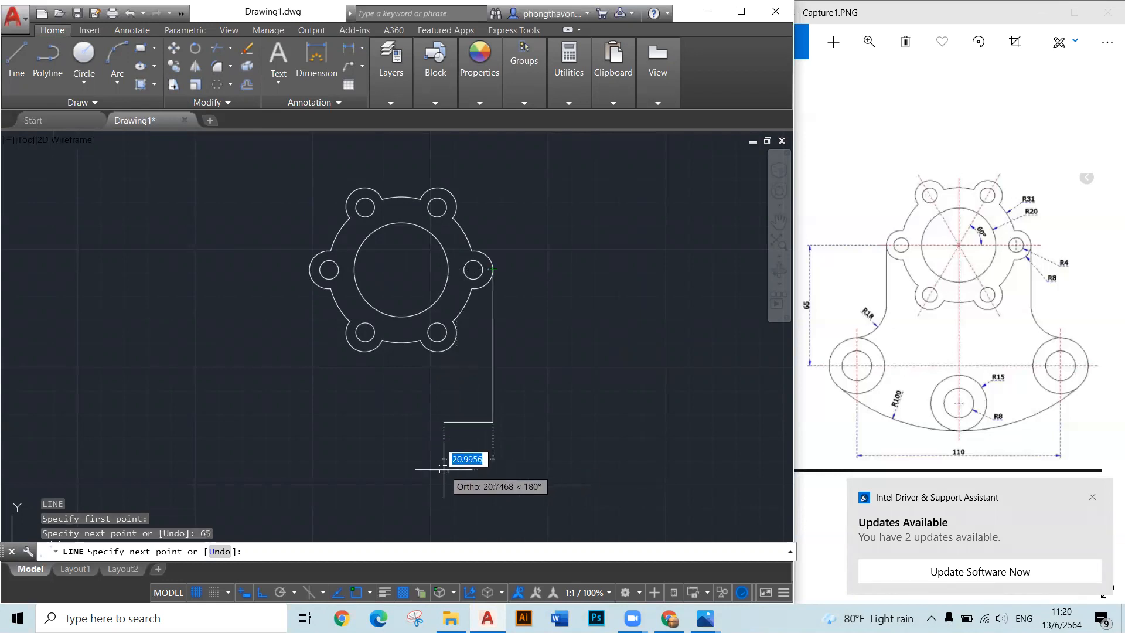
key("Return")
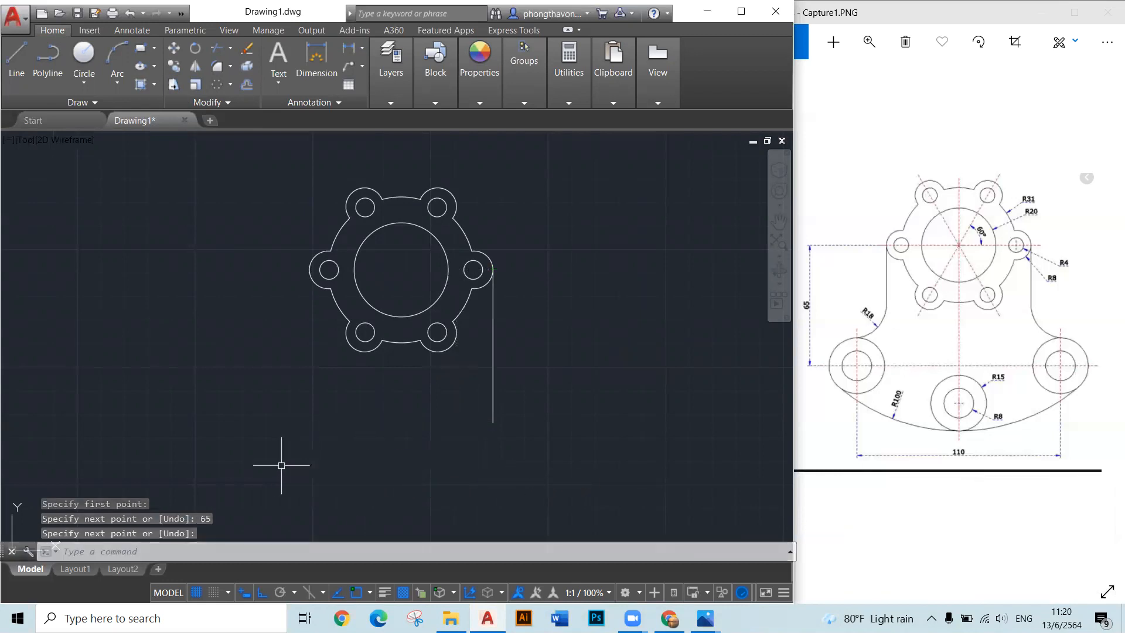
Draw a 65-unit vertical line downward from the outermost point of the flange's left lug.
key("Return")
left_click(312, 272)
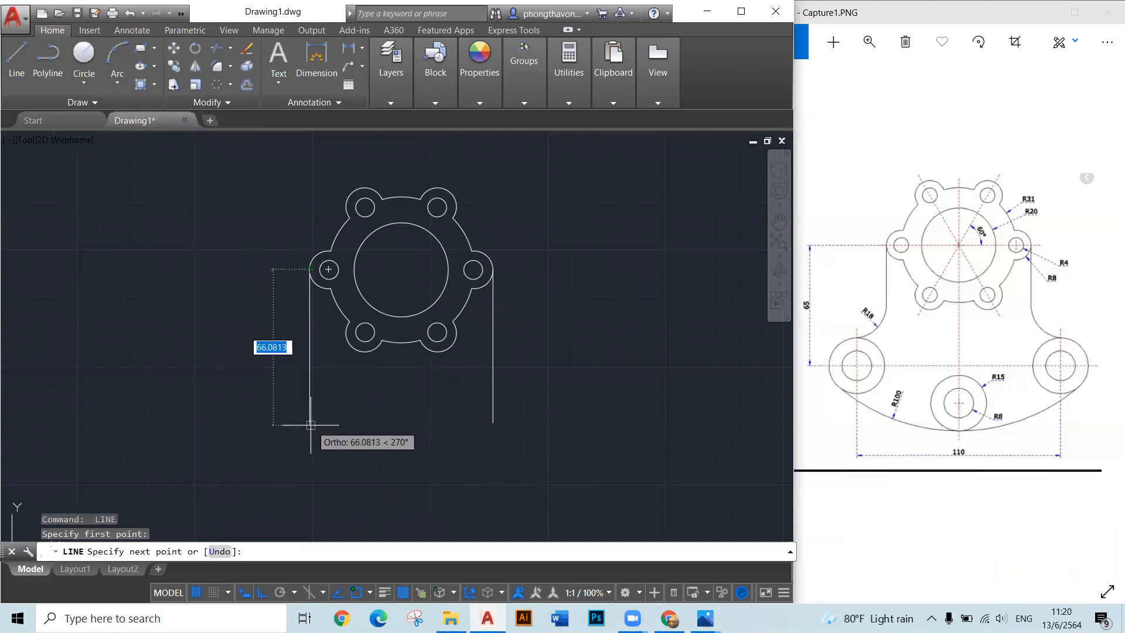
type("65")
key("Return")
key("Return")
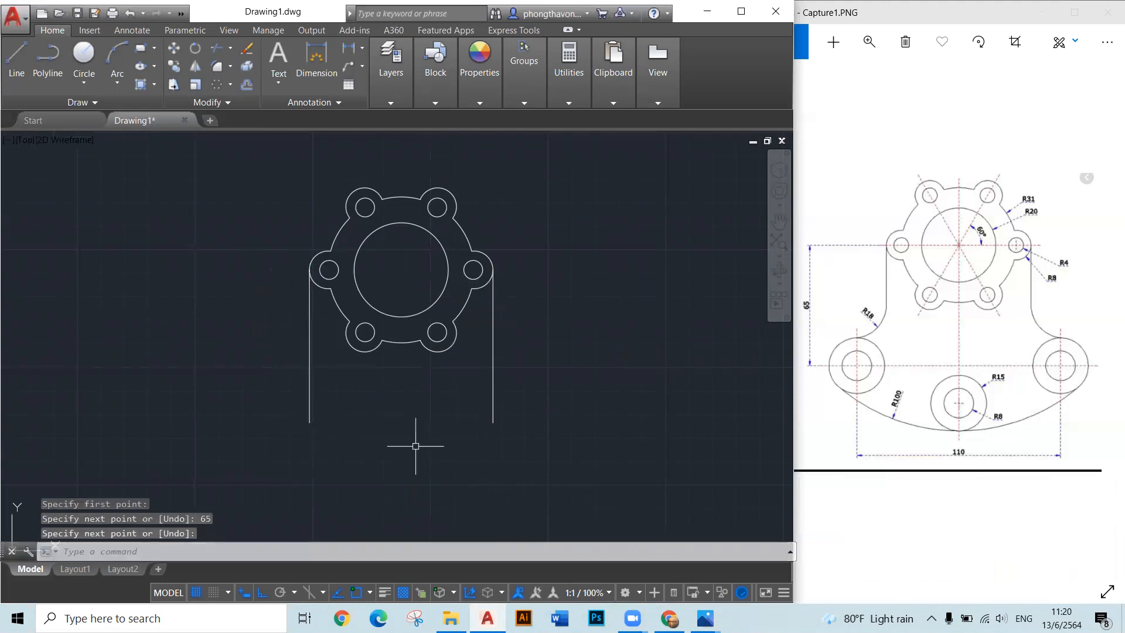
Draw a horizontal line joining the lower ends of the two vertical side lines.
key("Return")
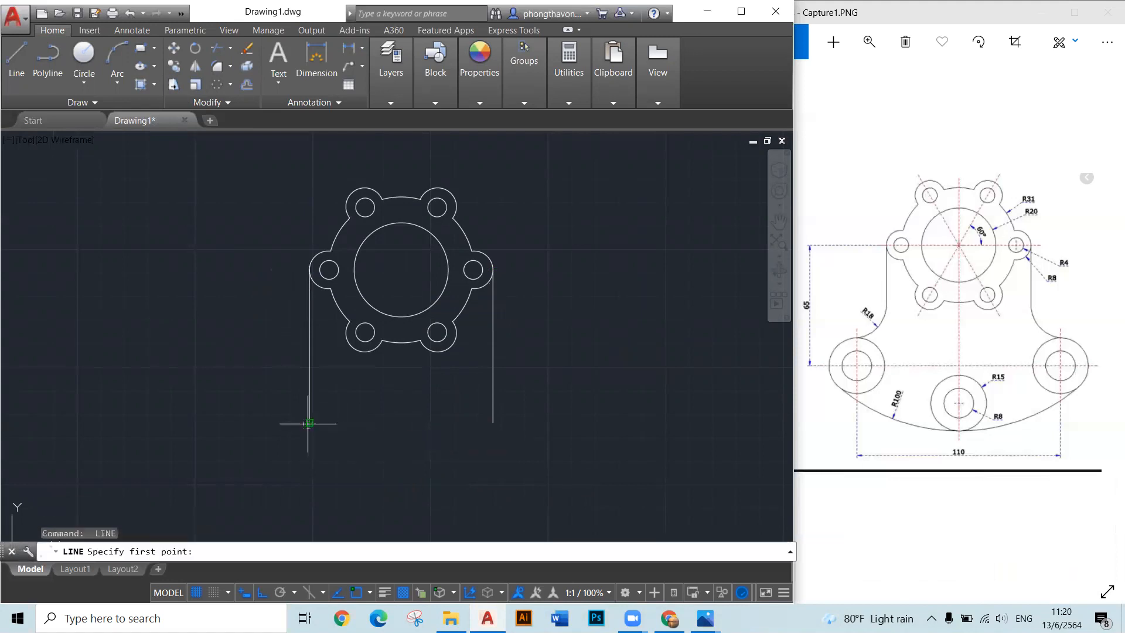
left_click(310, 422)
left_click(495, 426)
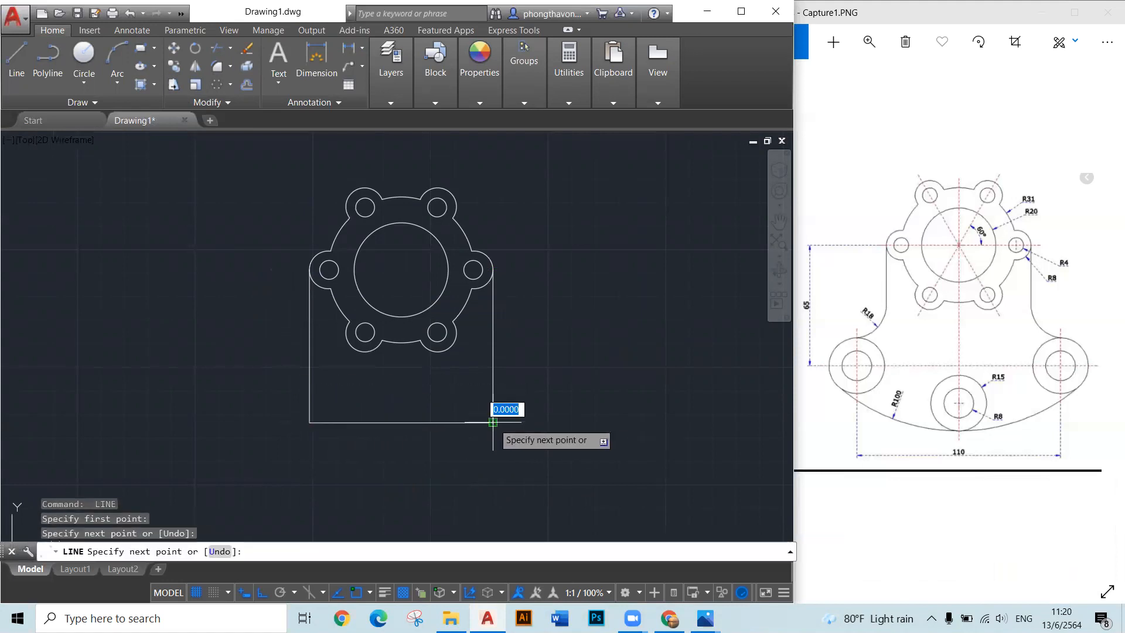
key("Return")
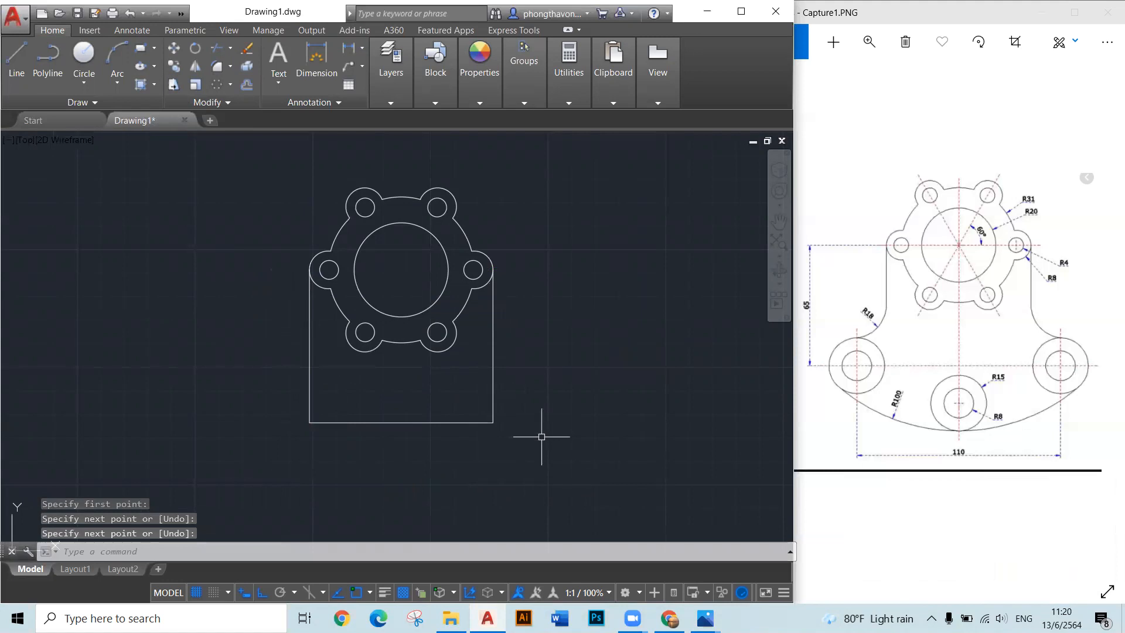
Draw a vertical line about 108 units long downward from the large circle's centre.
middle_click_drag(541, 437, 543, 402)
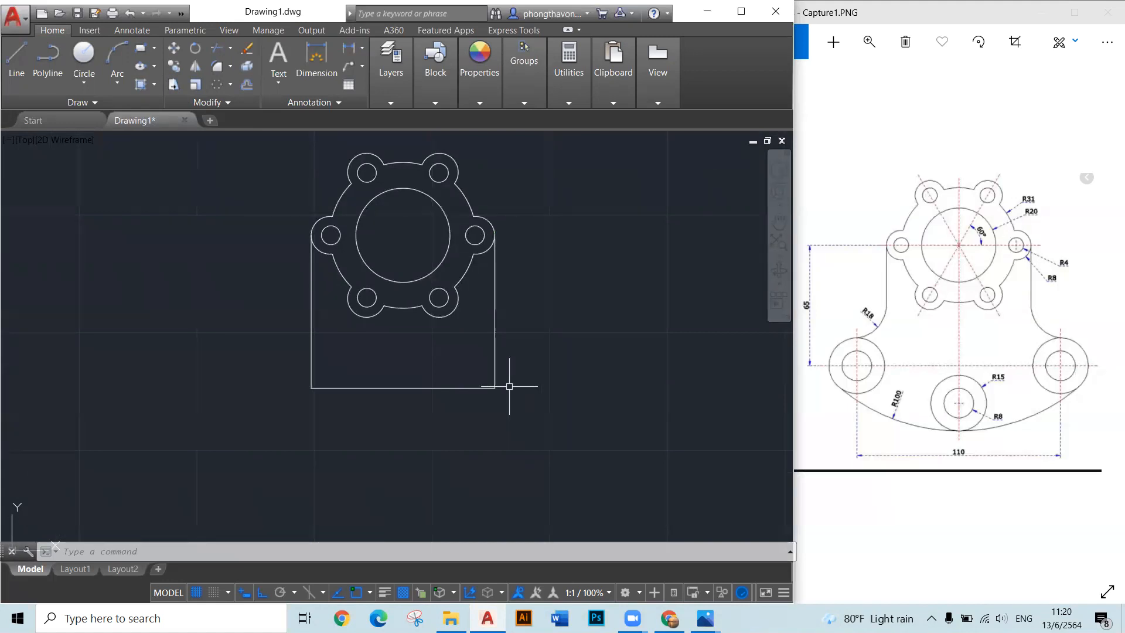
type("l")
key("Return")
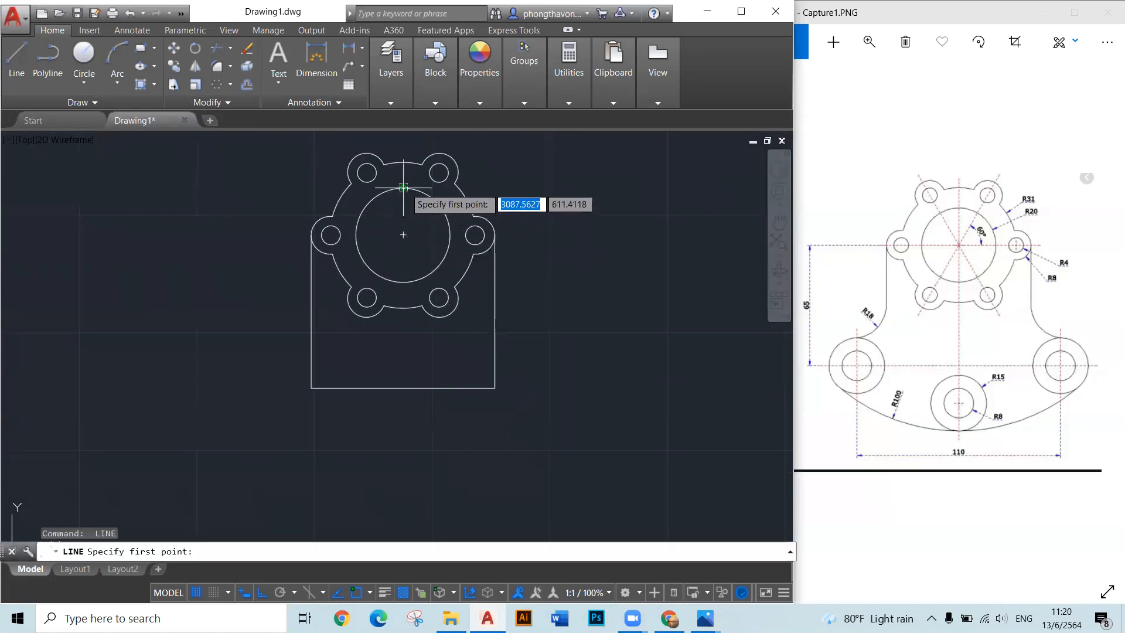
left_click(403, 234)
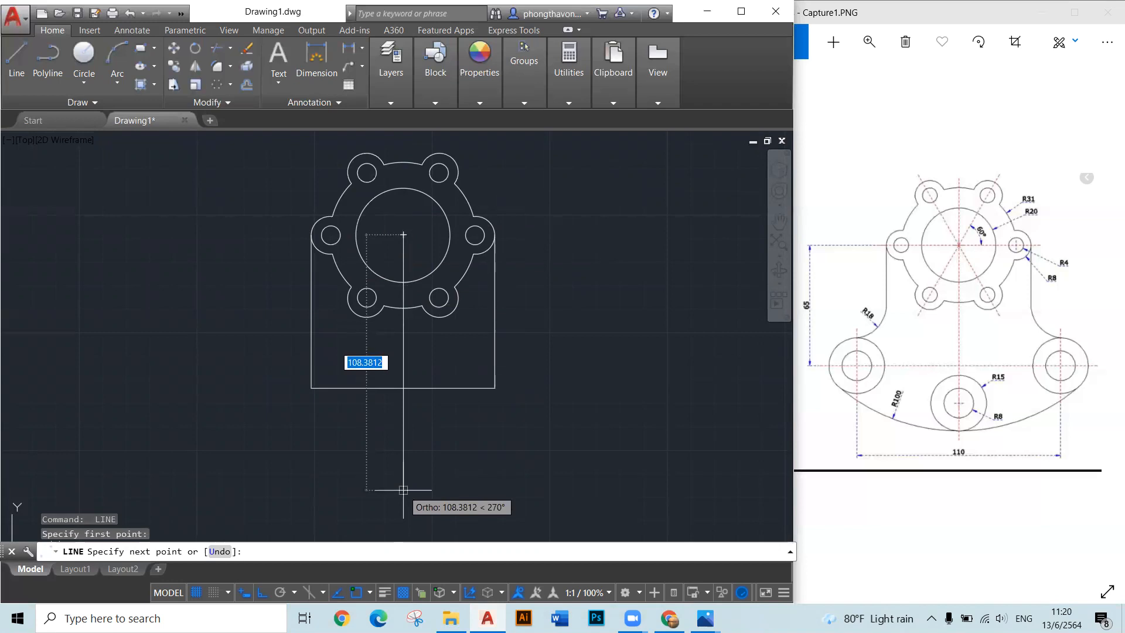
left_click(403, 490)
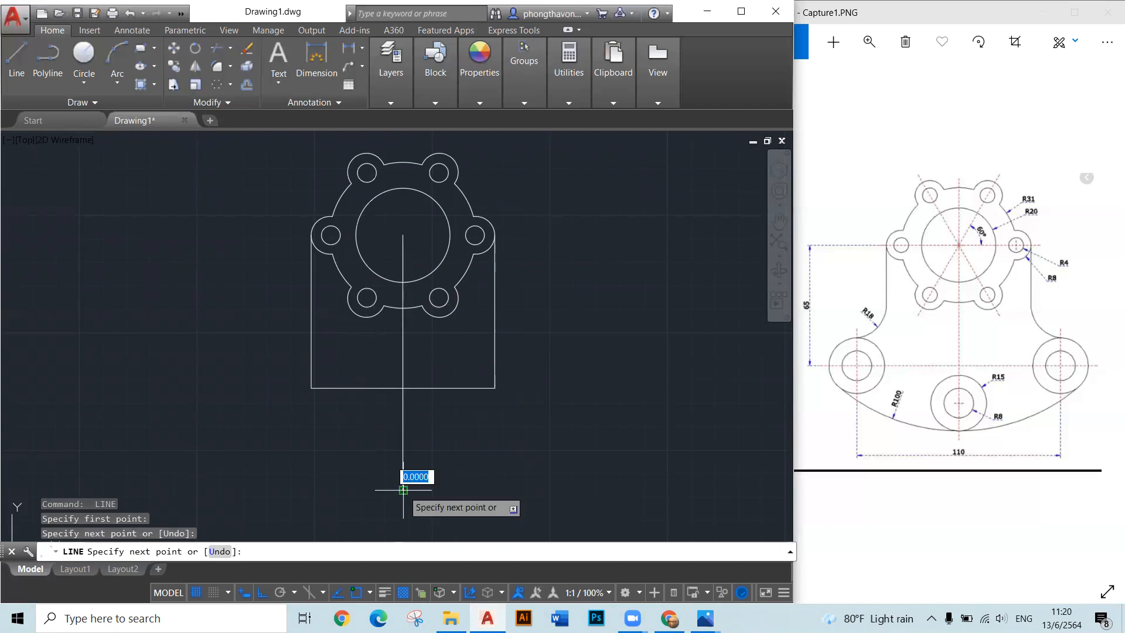
key("Return")
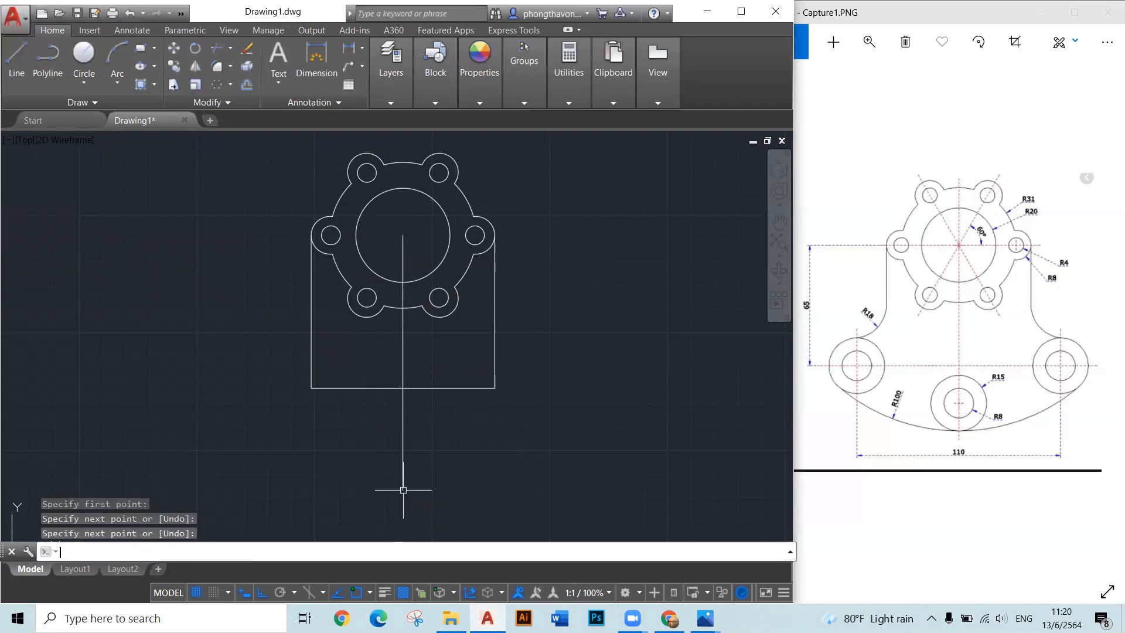
Delete the vertical centre line.
left_click(442, 477)
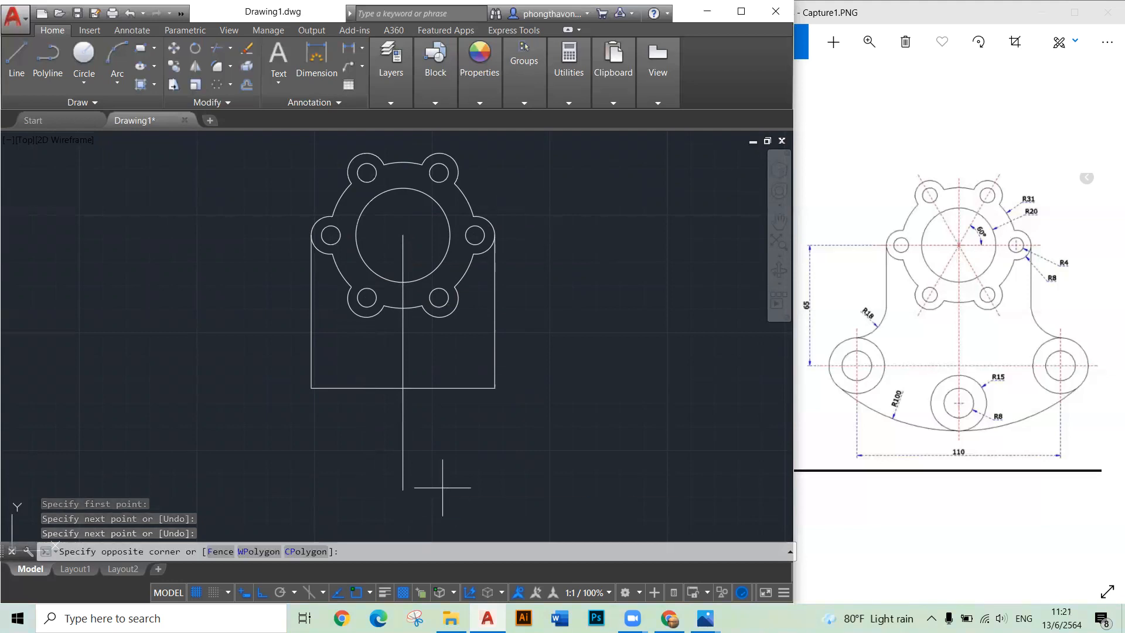
left_click(376, 460)
key("Delete")
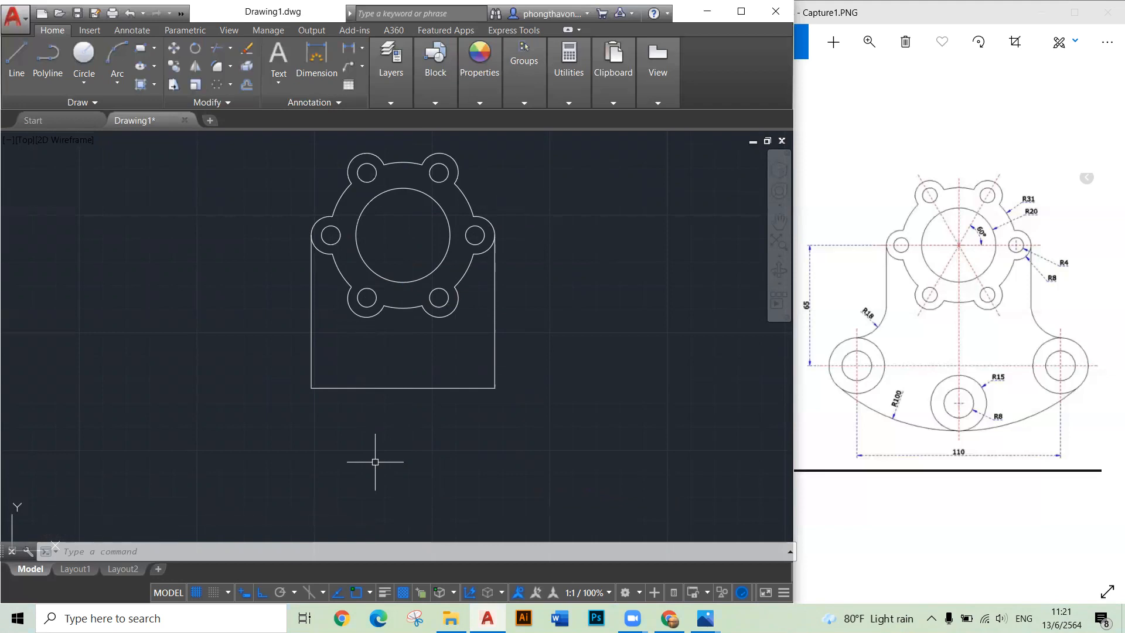
key("Delete")
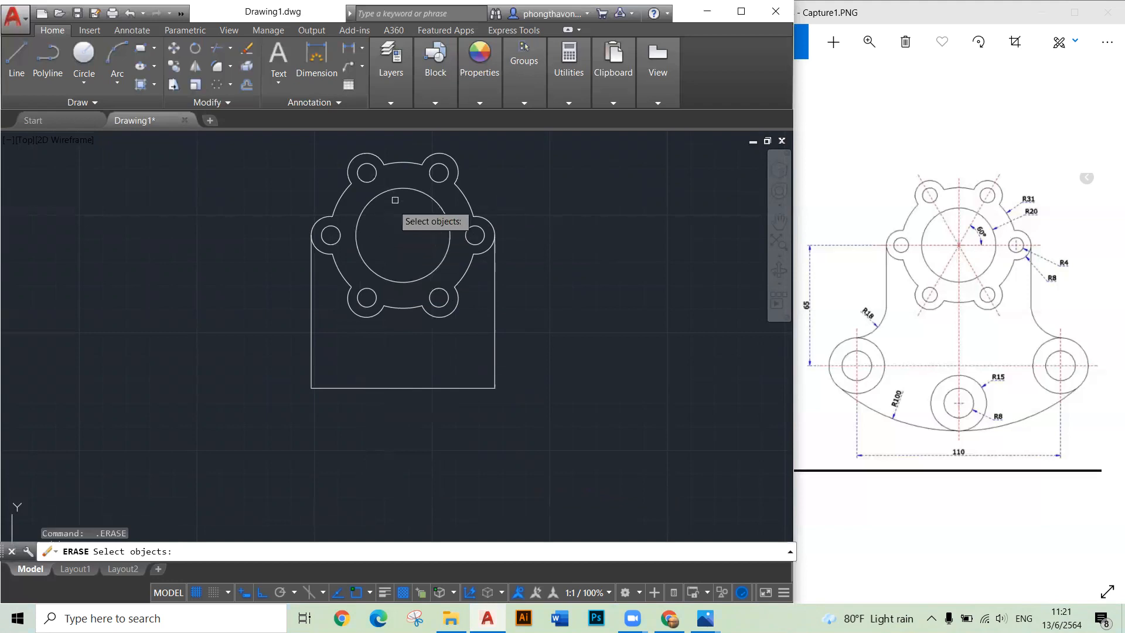
key("Escape")
Draw a vertical centre line from the large circle's centre down to well below the horizontal line.
type("l")
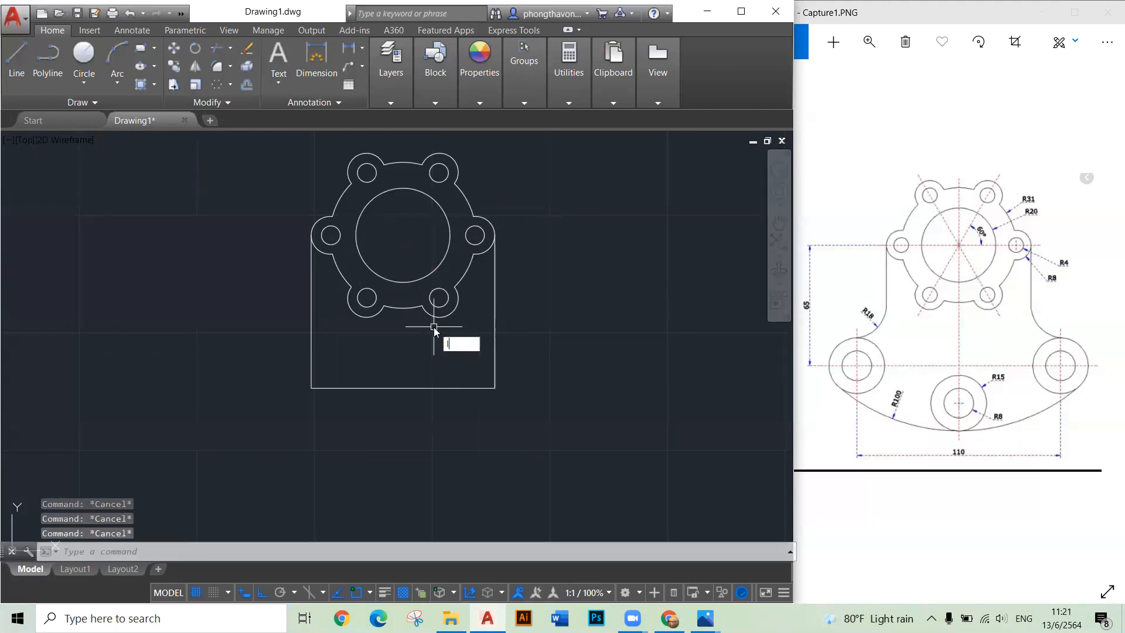
key("Return")
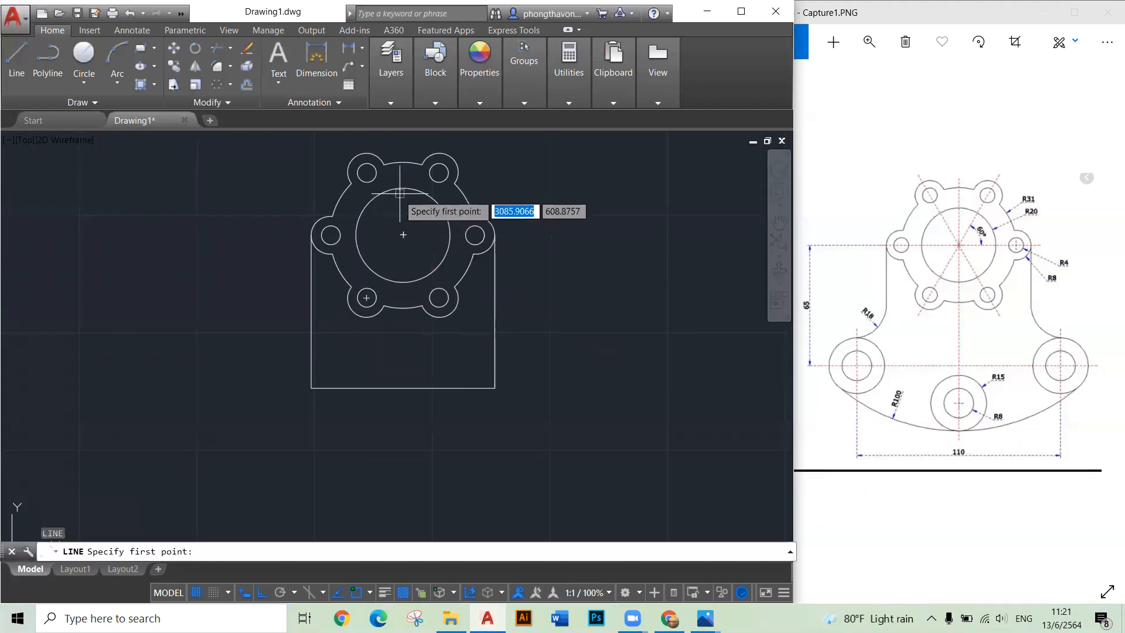
left_click(403, 234)
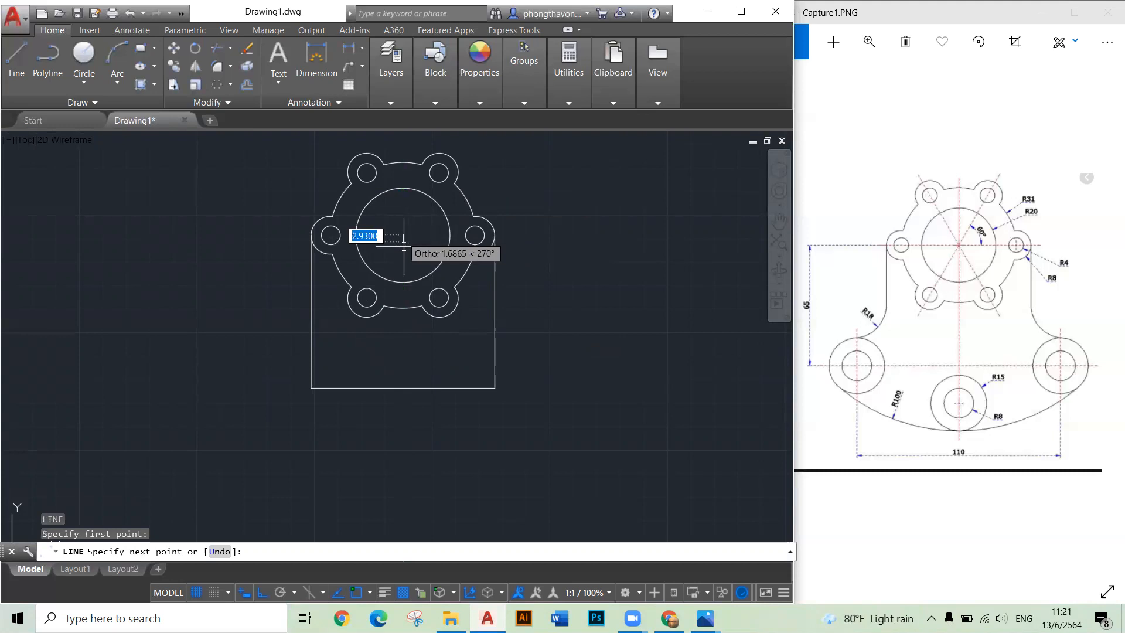
left_click(403, 503)
key("Return")
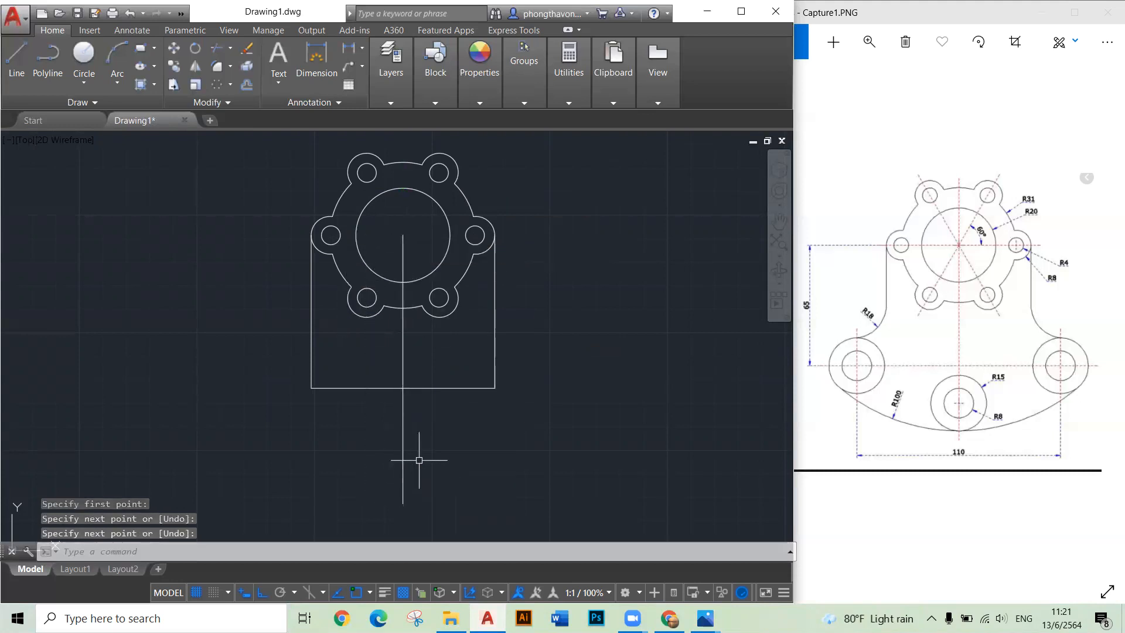
Stretch both ends of the horizontal line outward, well past the two vertical side lines.
left_click(444, 388)
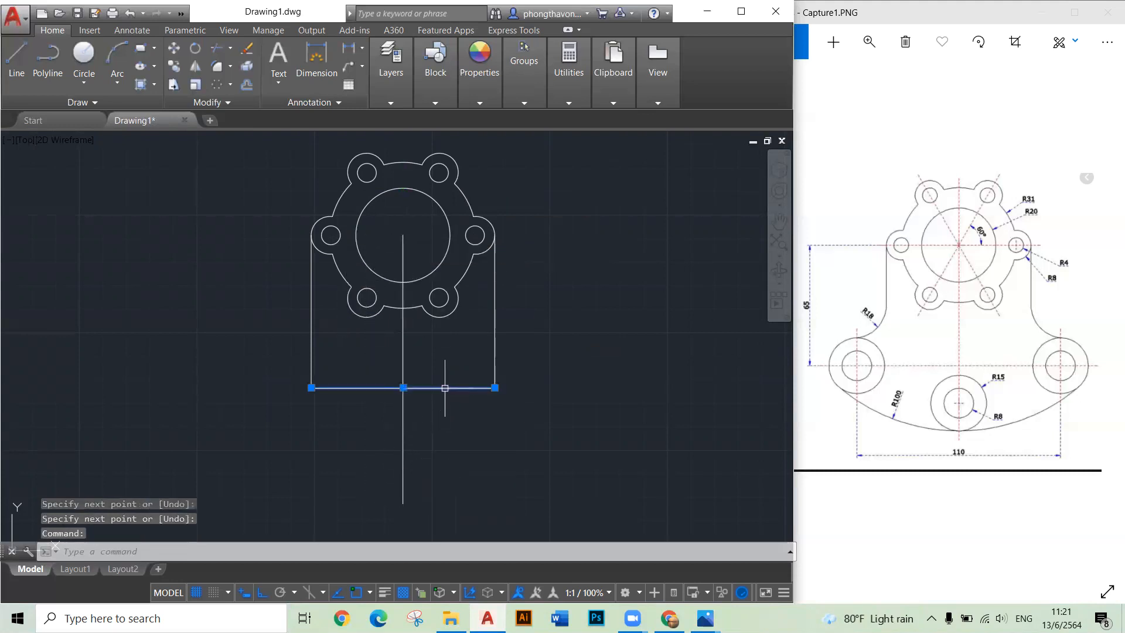
left_click(495, 387)
left_click(589, 387)
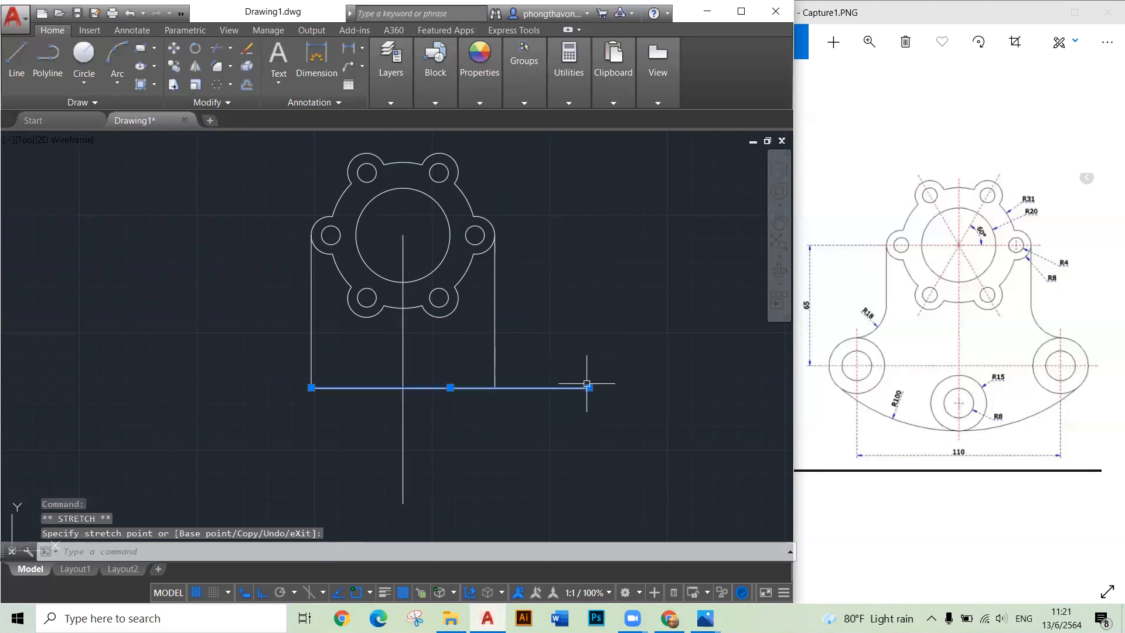
left_click(311, 387)
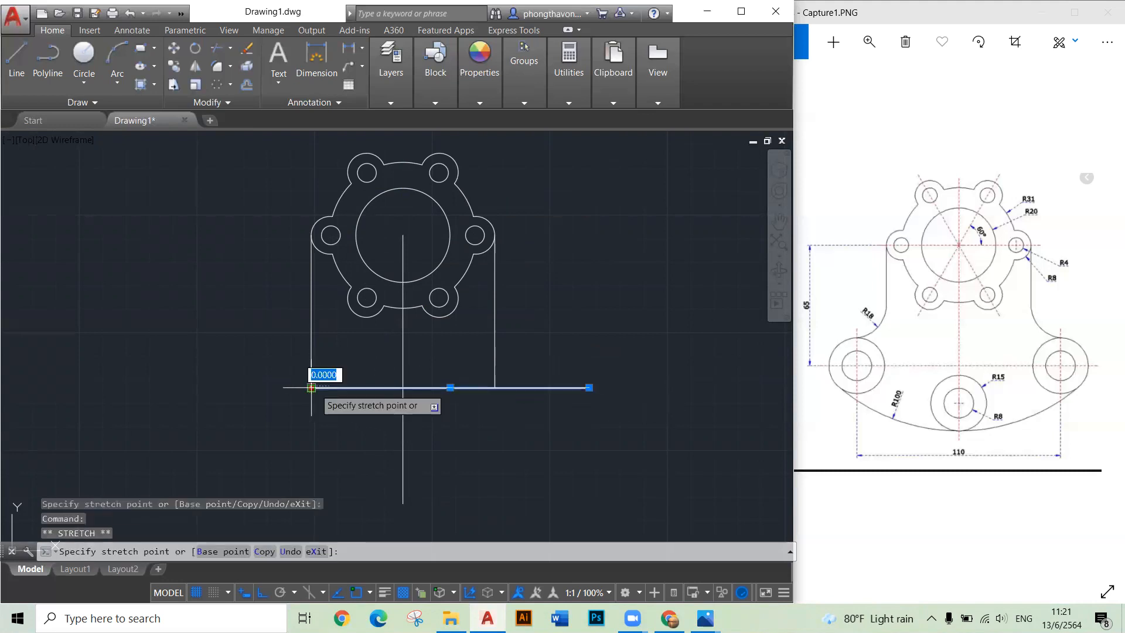
left_click(215, 387)
key("space")
key("Escape")
key("Escape")
key("Escape")
key("Escape")
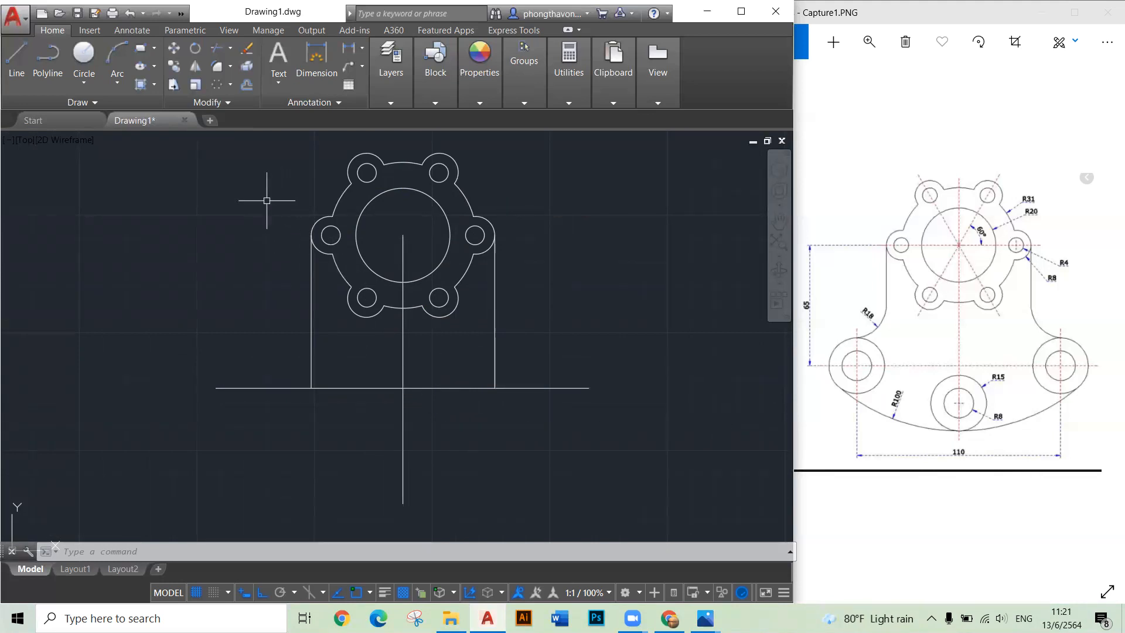
Offset the vertical centre line by 55 to both the right and the left side.
type("o")
key("Return")
type("55")
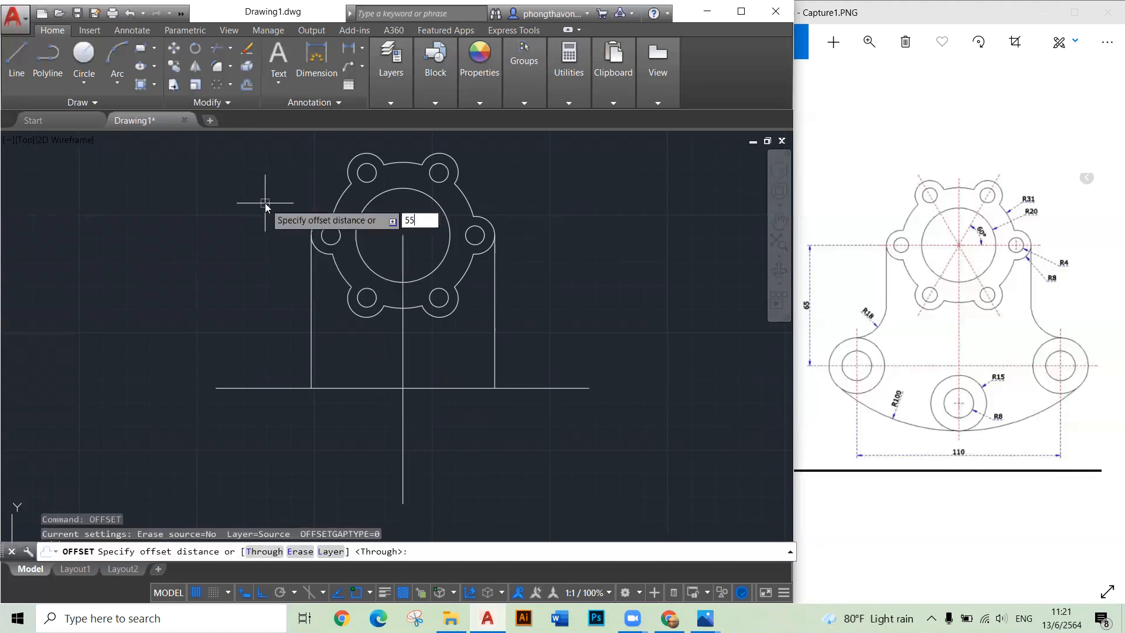
key("Return")
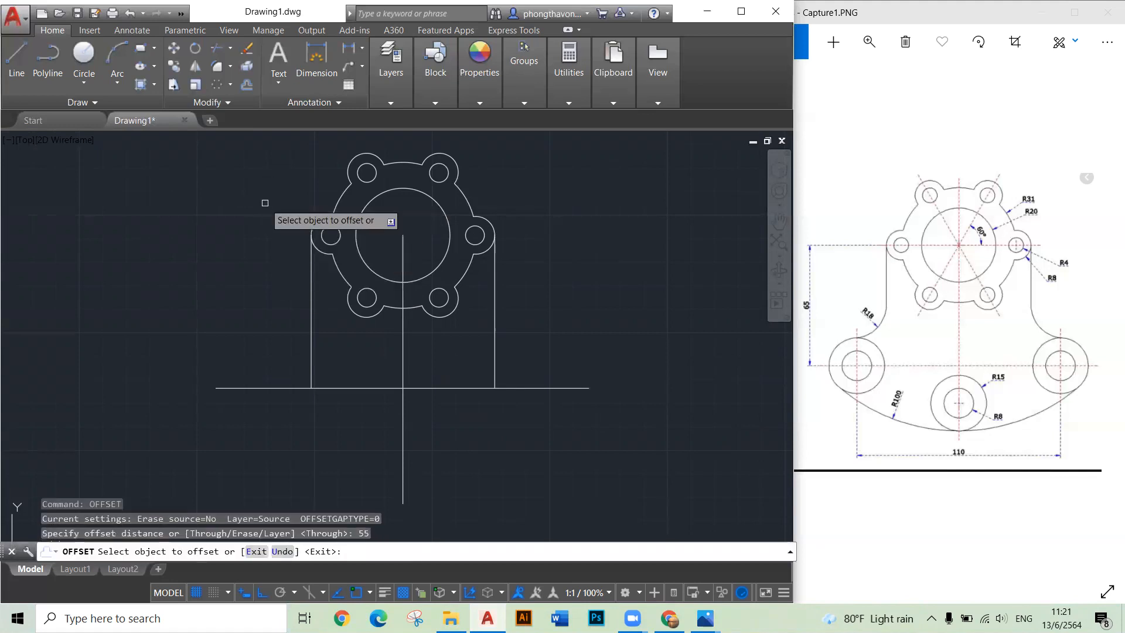
left_click(402, 331)
left_click(537, 334)
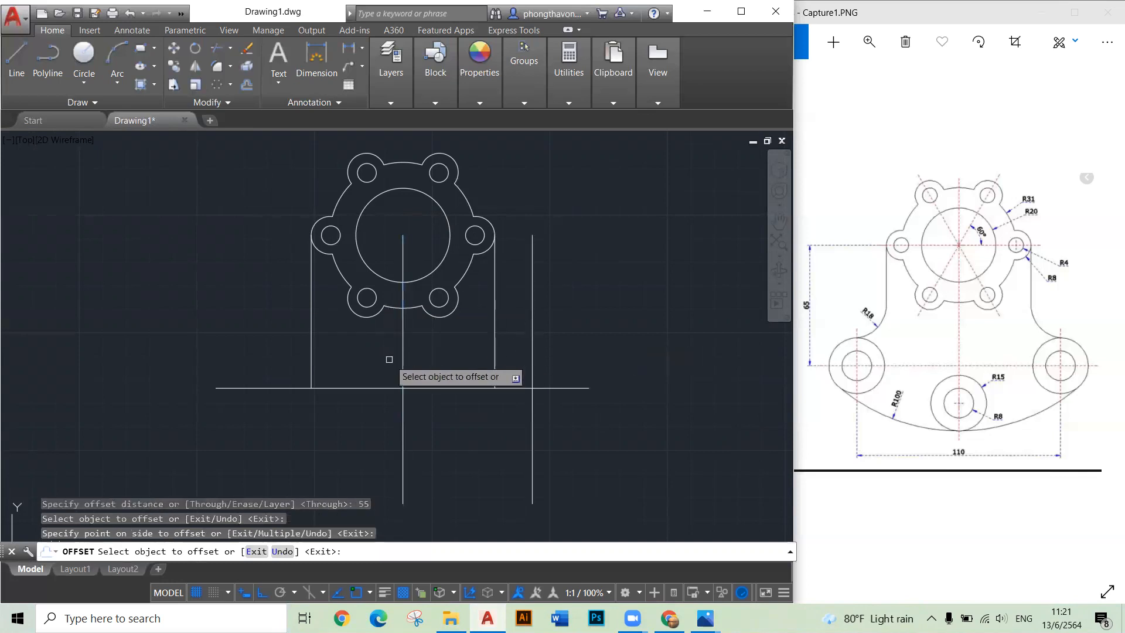
left_click(405, 353)
left_click(247, 330)
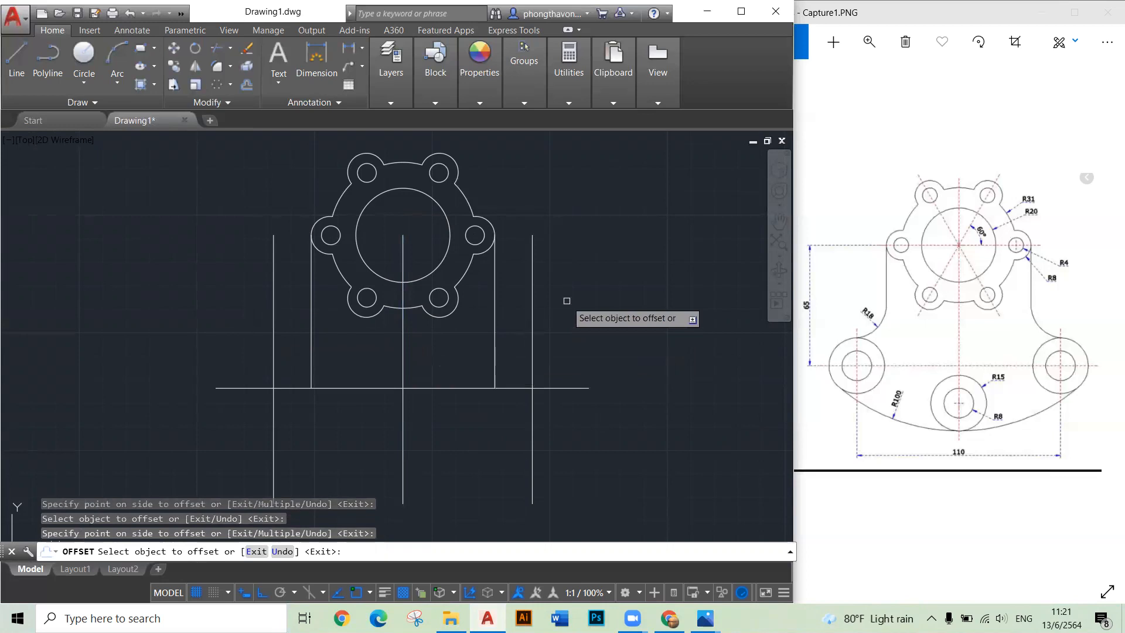
key("Escape")
key("Escape")
key("Escape")
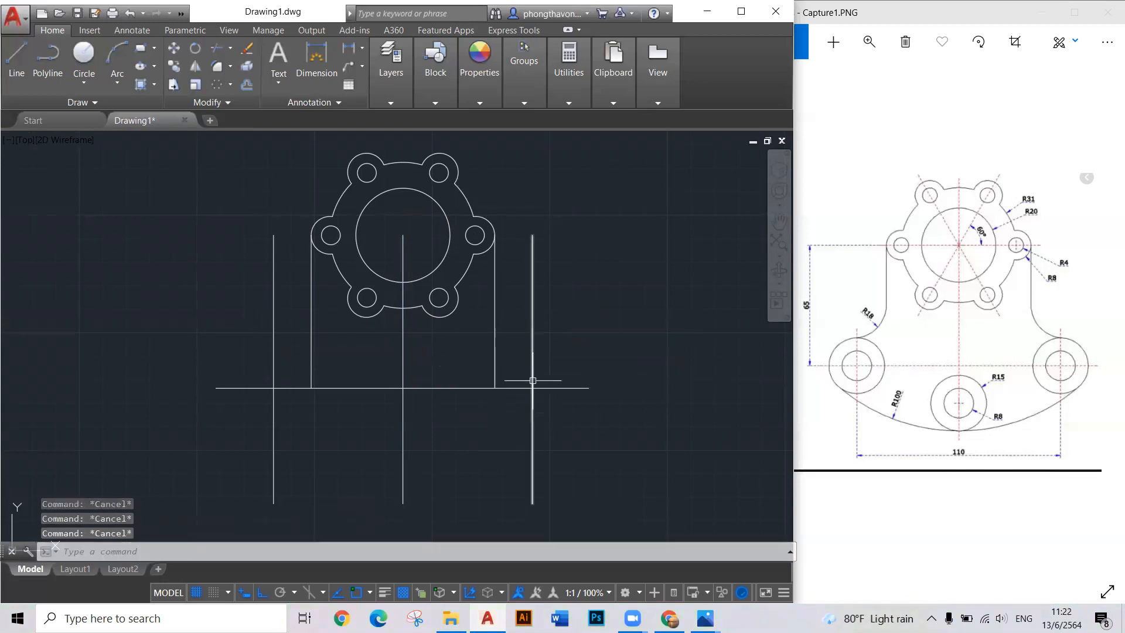
Draw a circle of radius 8 centred where the right offset line crosses the horizontal line.
type("c")
key("Return")
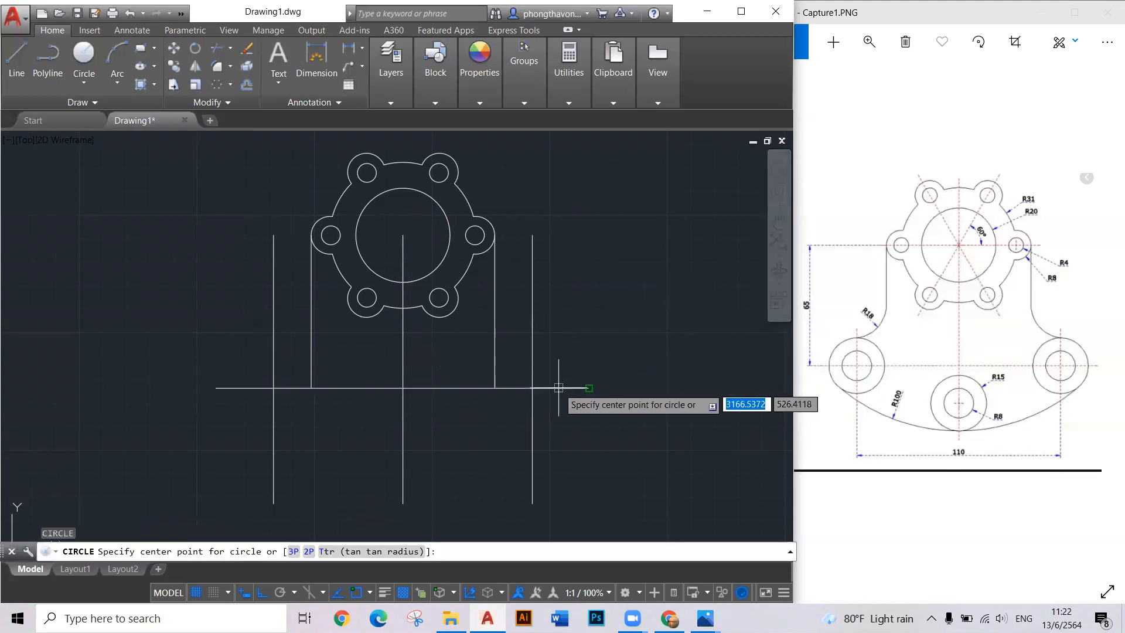
left_click(532, 388)
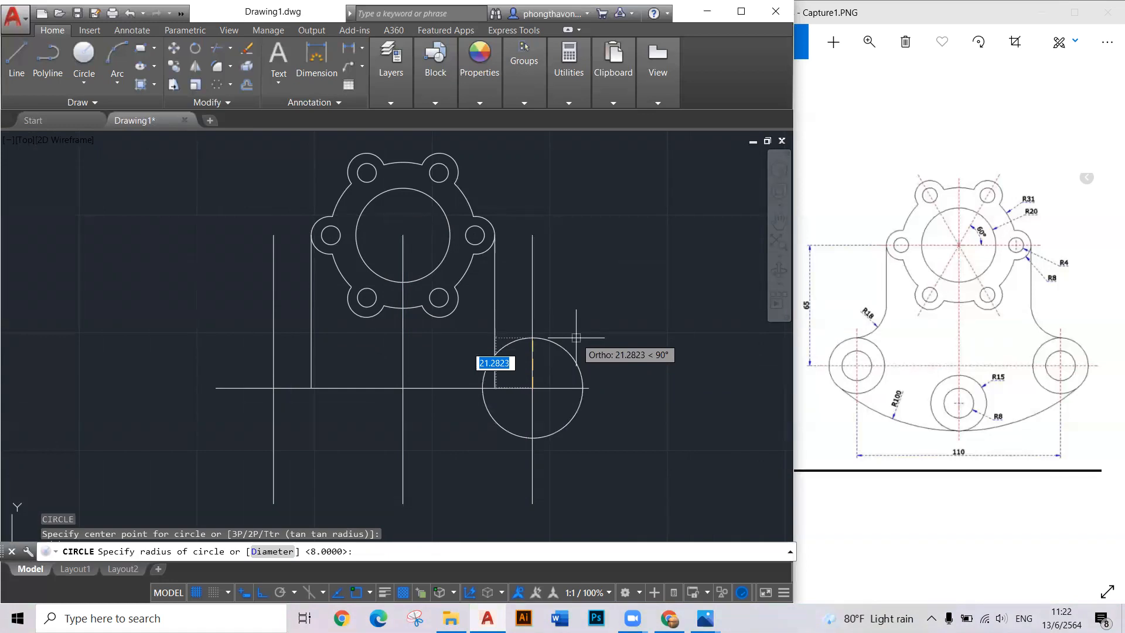
type("8")
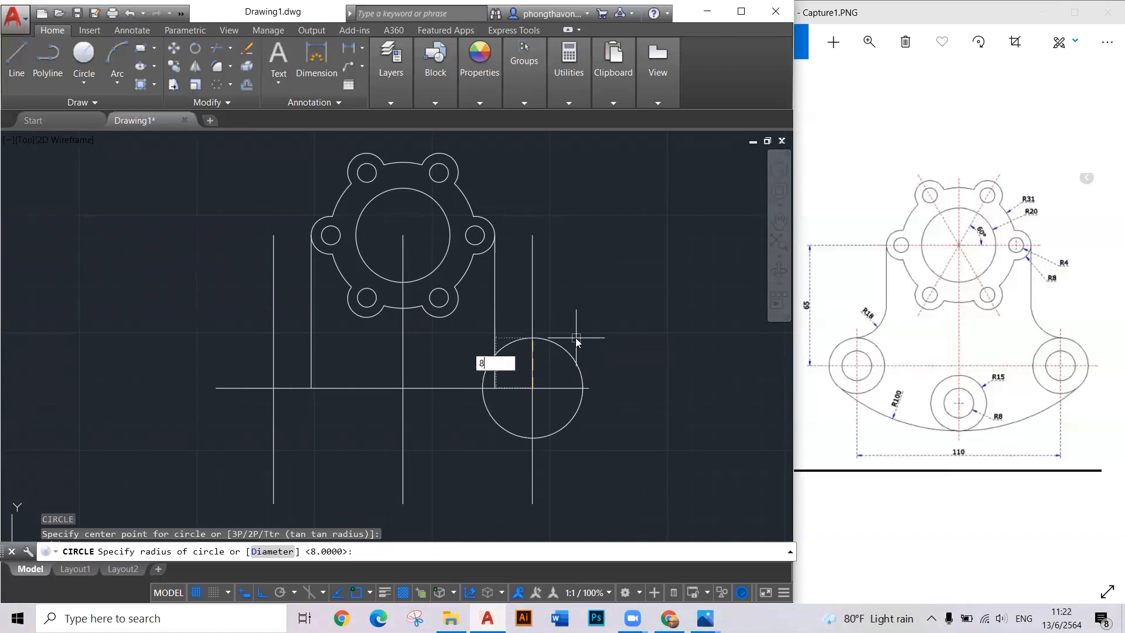
key("Return")
Add a concentric circle of radius 15 around the radius 8 circle at the right intersection.
key("Return")
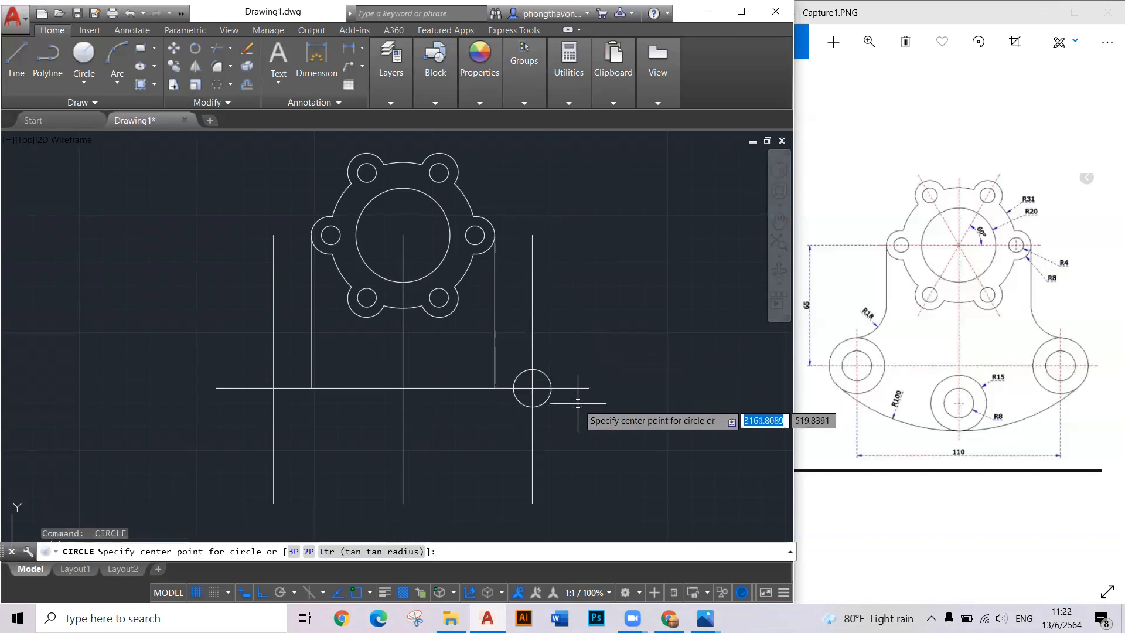
left_click(532, 388)
type("1")
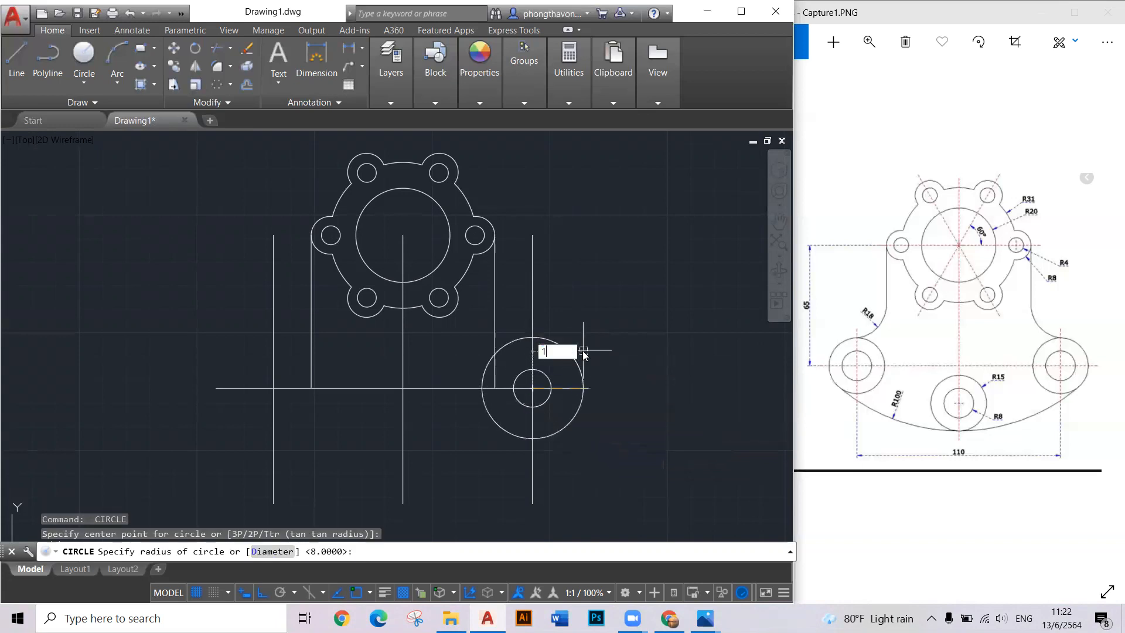
type("5")
key("Return")
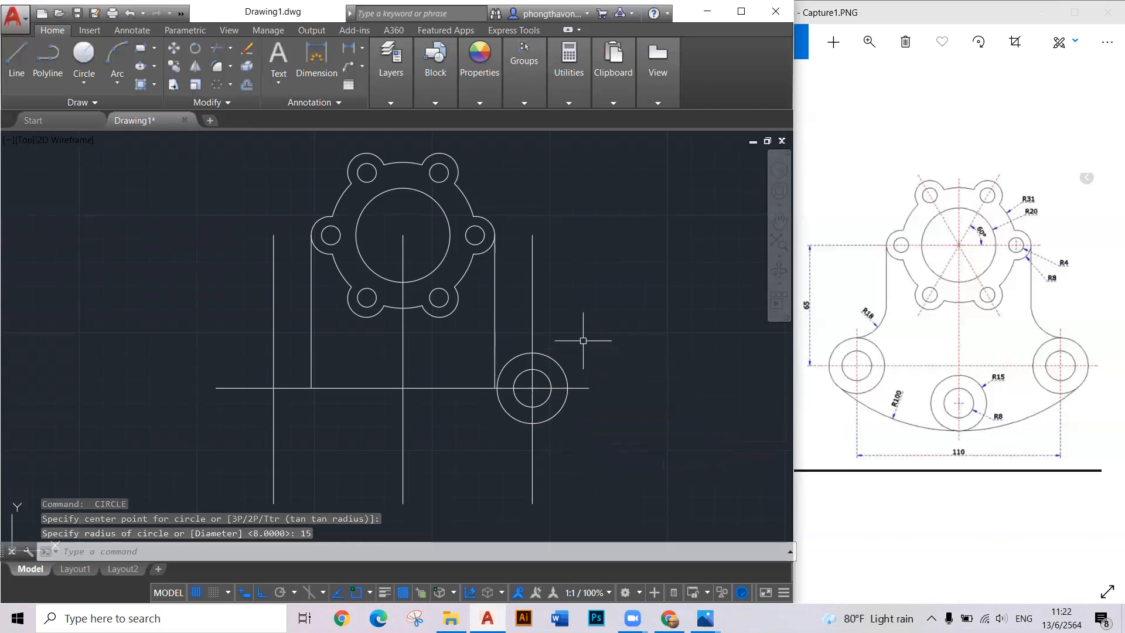
scroll(528, 321, "down", 2)
scroll(528, 322, "up", 4)
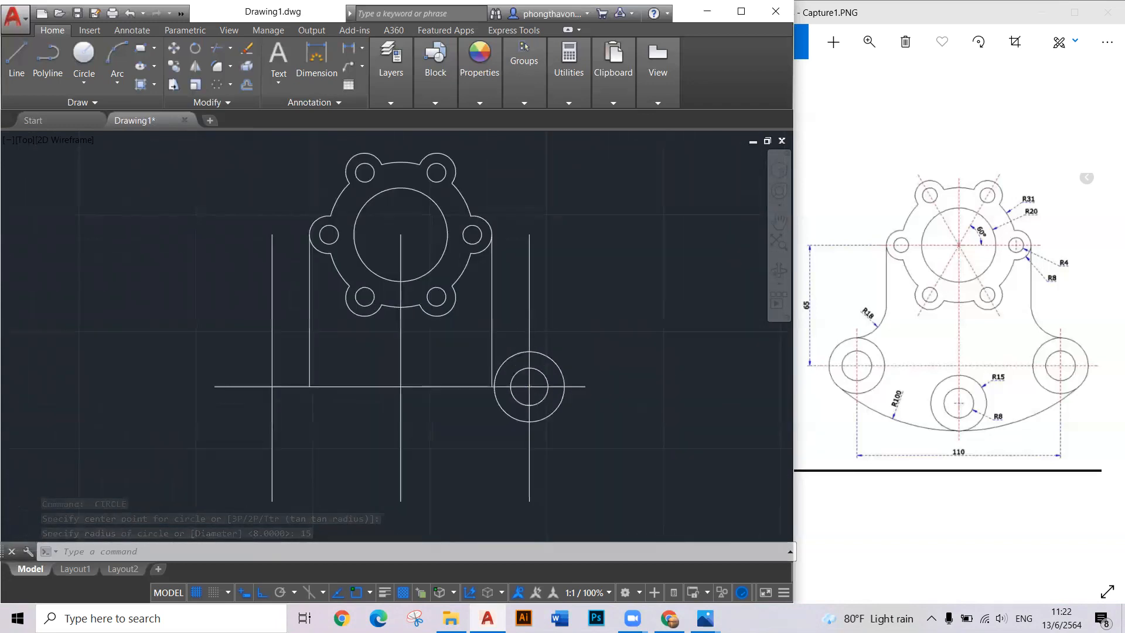
scroll(536, 366, "down", 1)
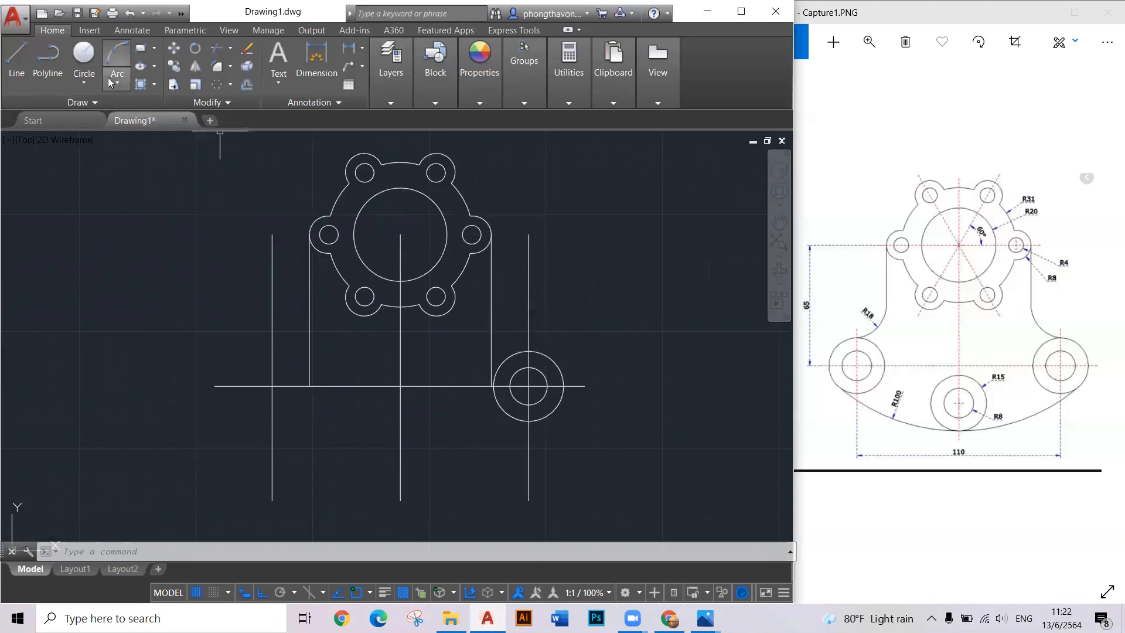
left_click(89, 77)
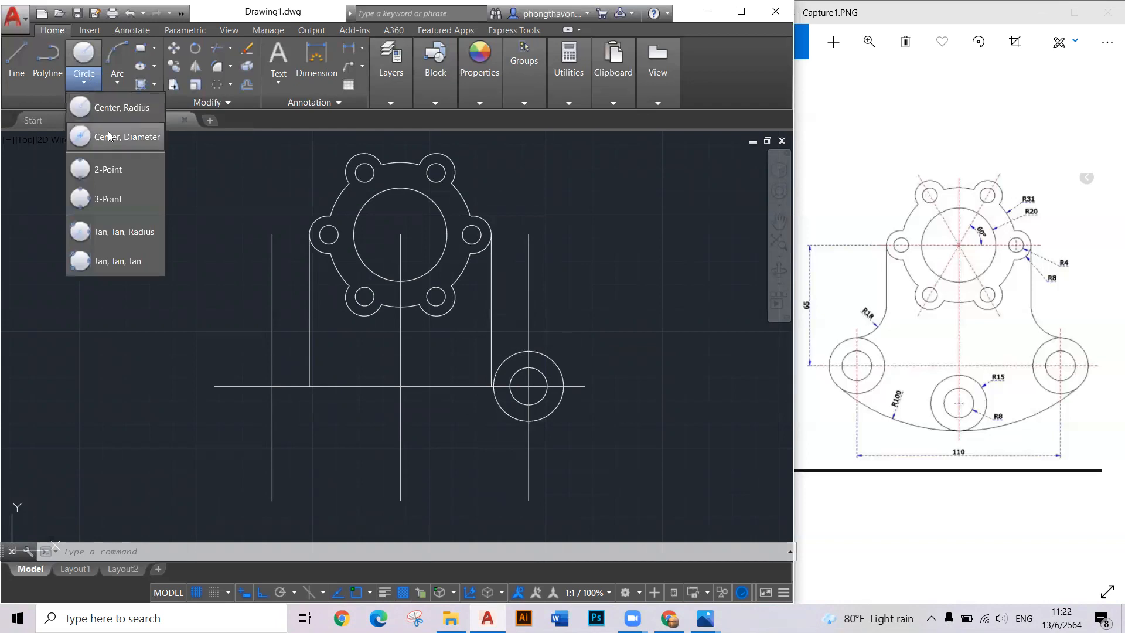
left_click(118, 168)
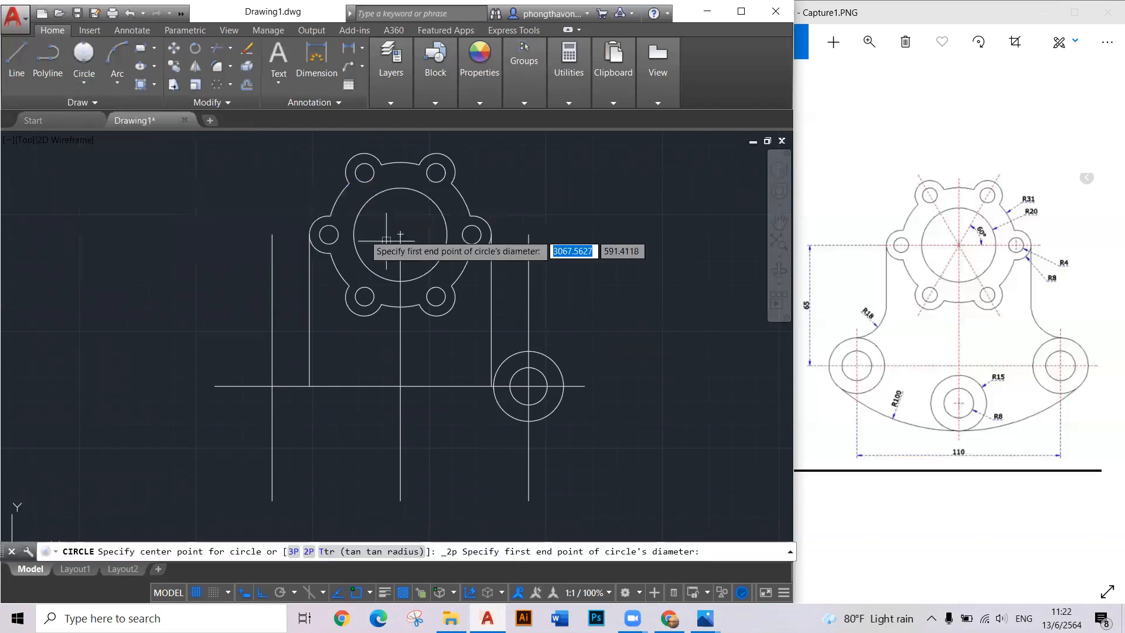
left_click(490, 342)
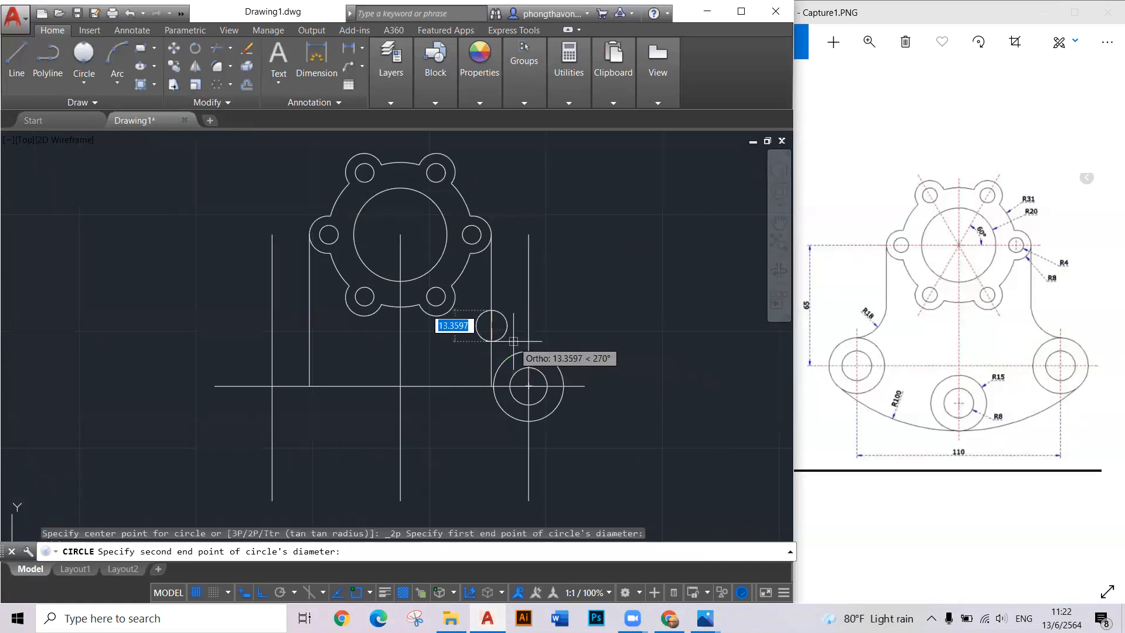
key("Escape")
key("Escape")
key("Escape")
key("Escape")
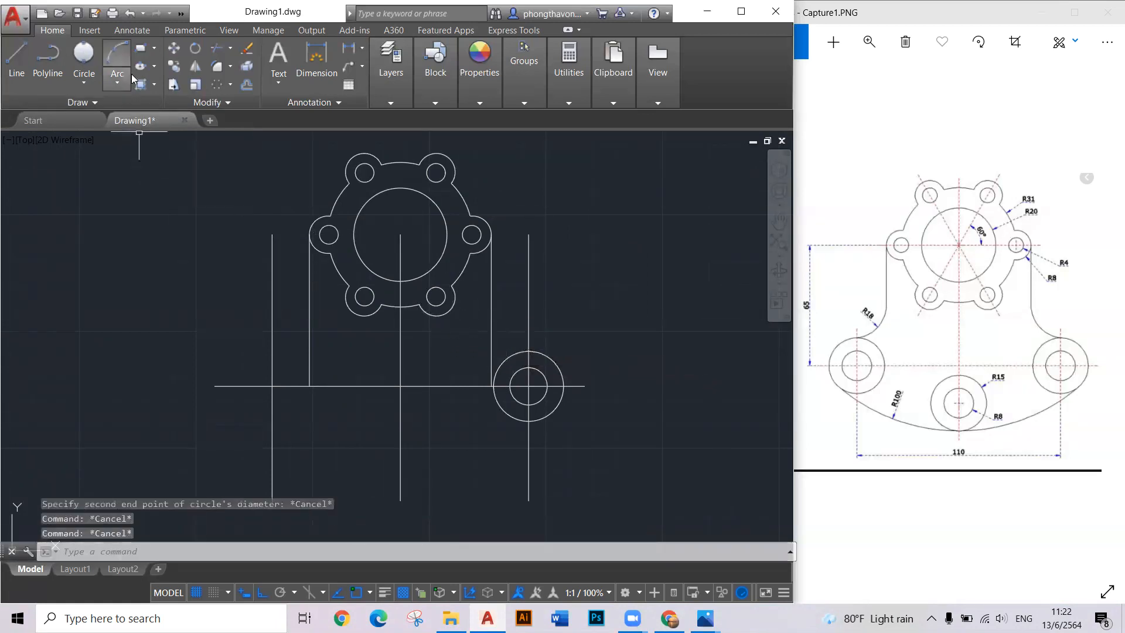
Draw a circle of radius 18 tangent to the radius 15 circle and the right vertical side line.
left_click(87, 82)
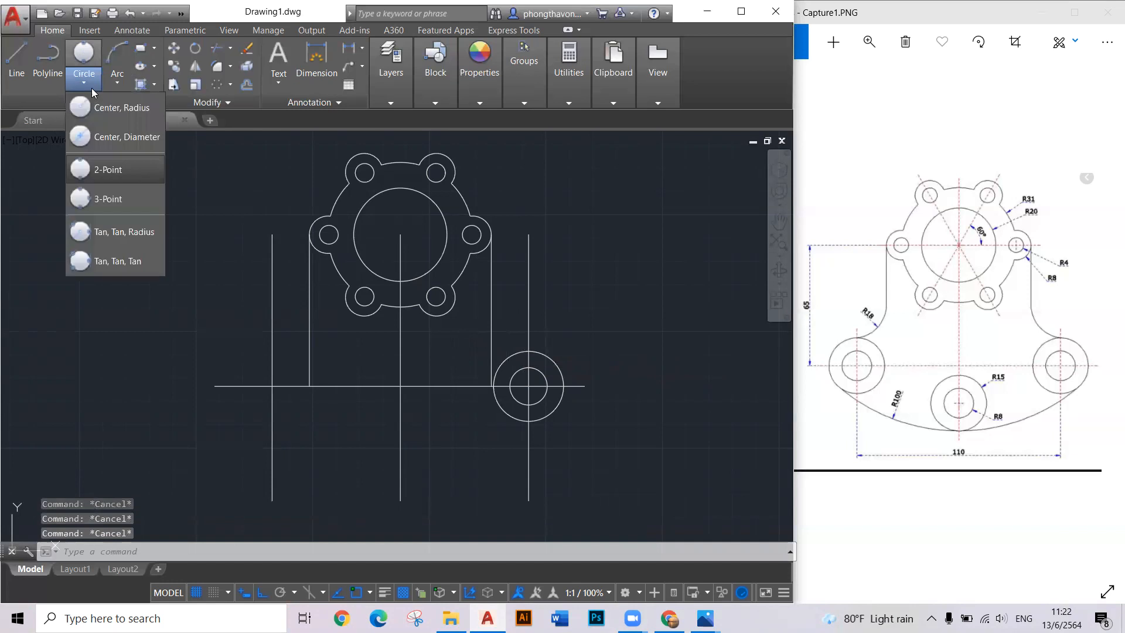
left_click(123, 234)
scroll(533, 369, "down", 3)
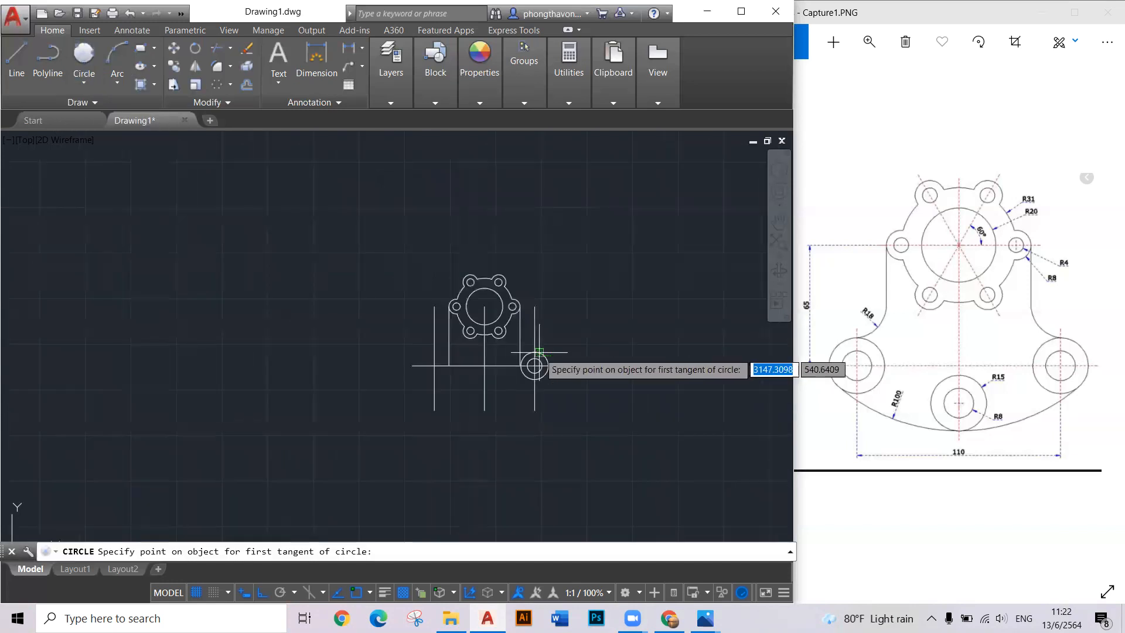
scroll(530, 351, "up", 5)
left_click(518, 362)
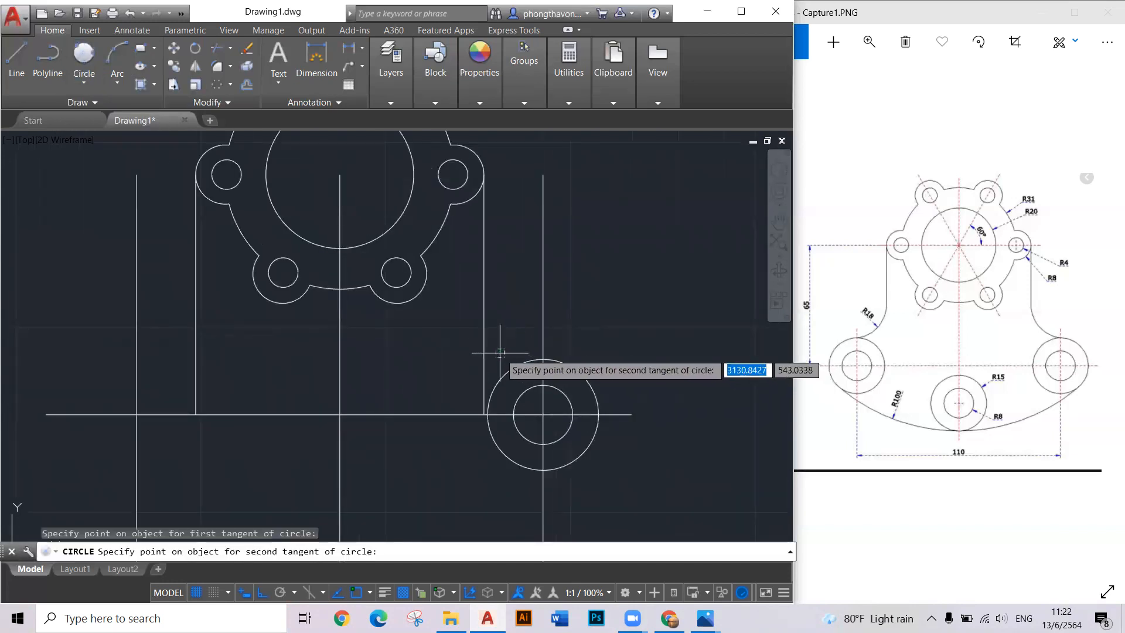
left_click(484, 344)
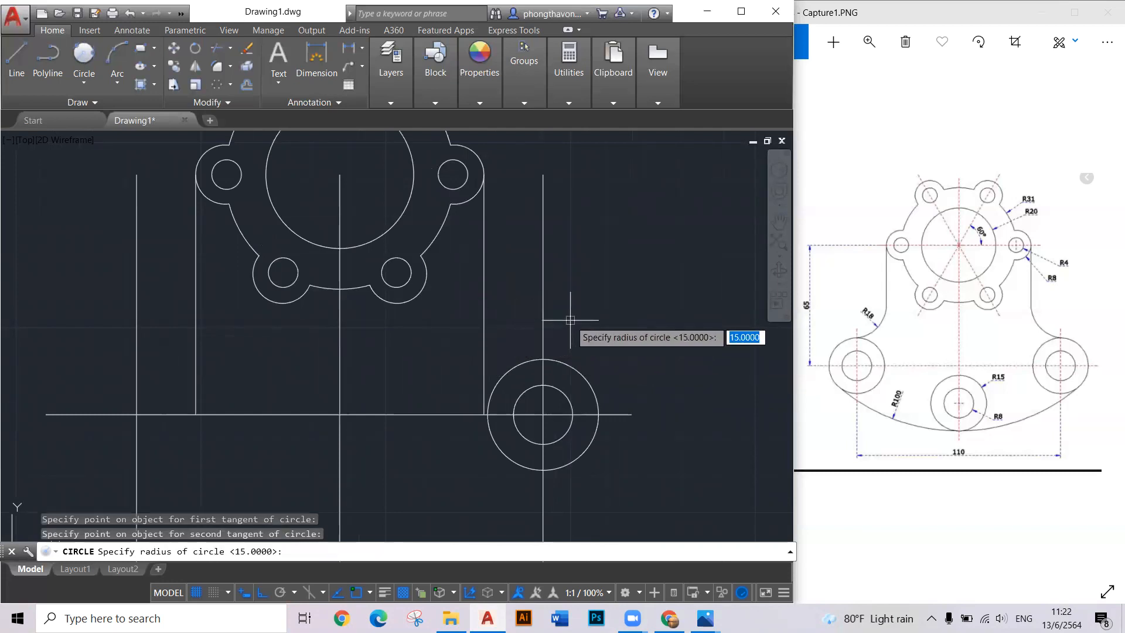
type("18")
key("Return")
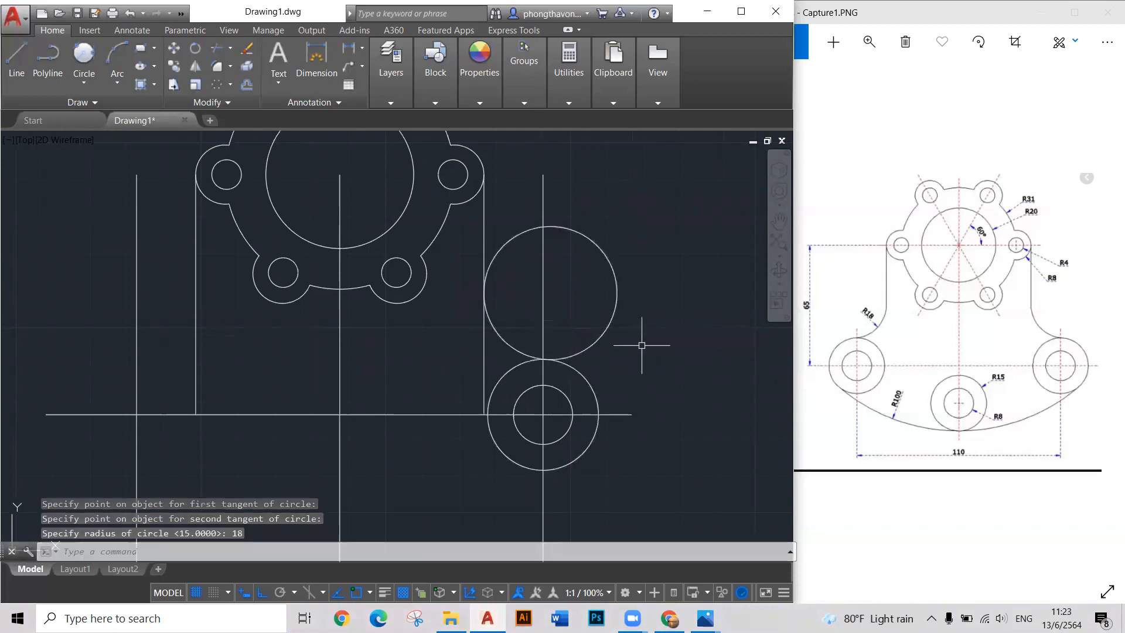
Trim the radius 18 circle to the concave arc between the side line and the radius 15 circle, including the offset line crossing it.
type("tr")
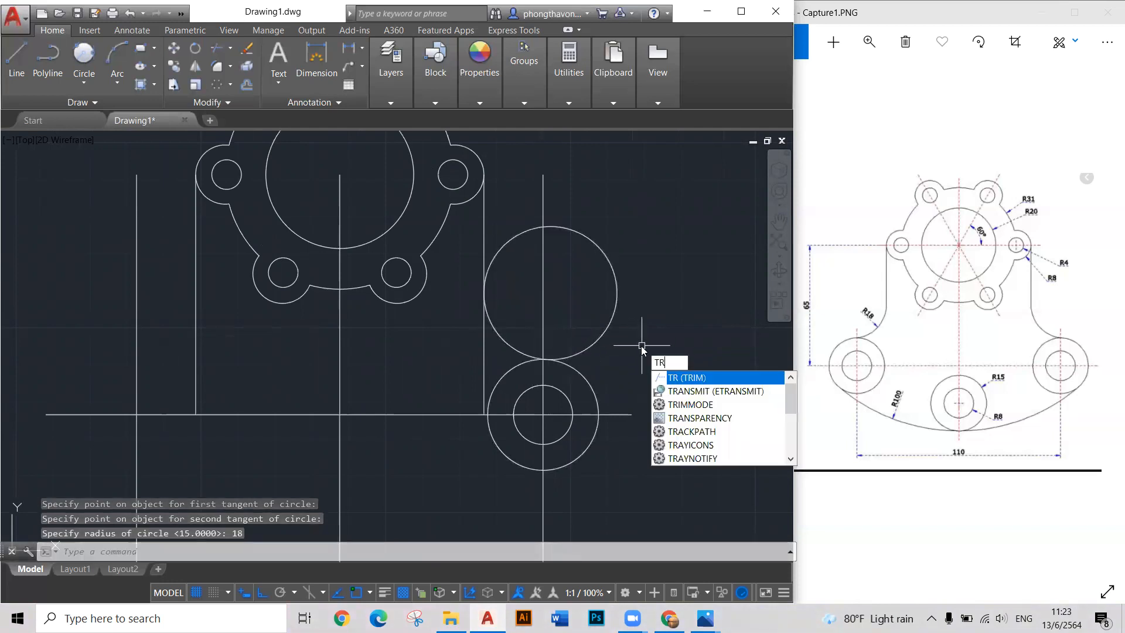
key("Return")
key("Return")
left_click(641, 345)
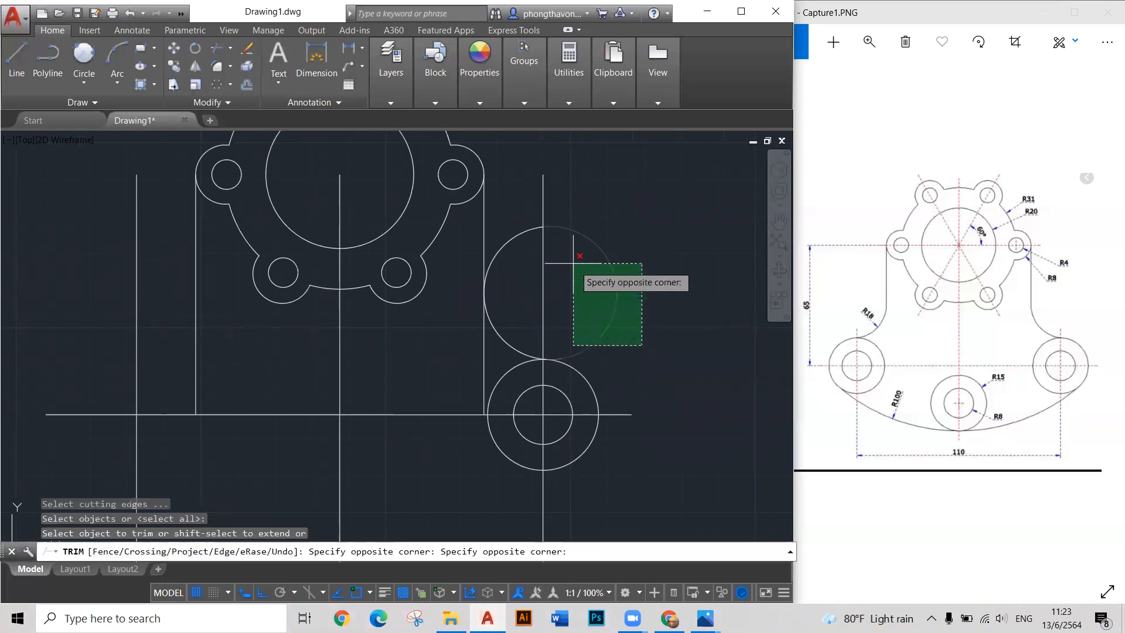
left_click(533, 206)
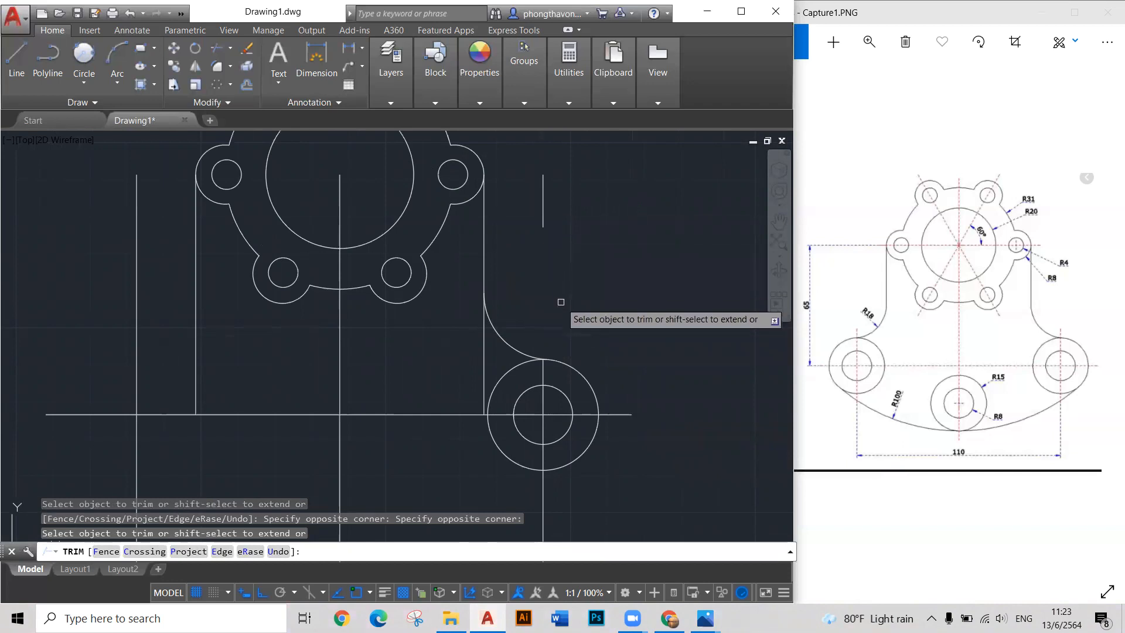
key("Escape")
key("Escape")
key("Escape")
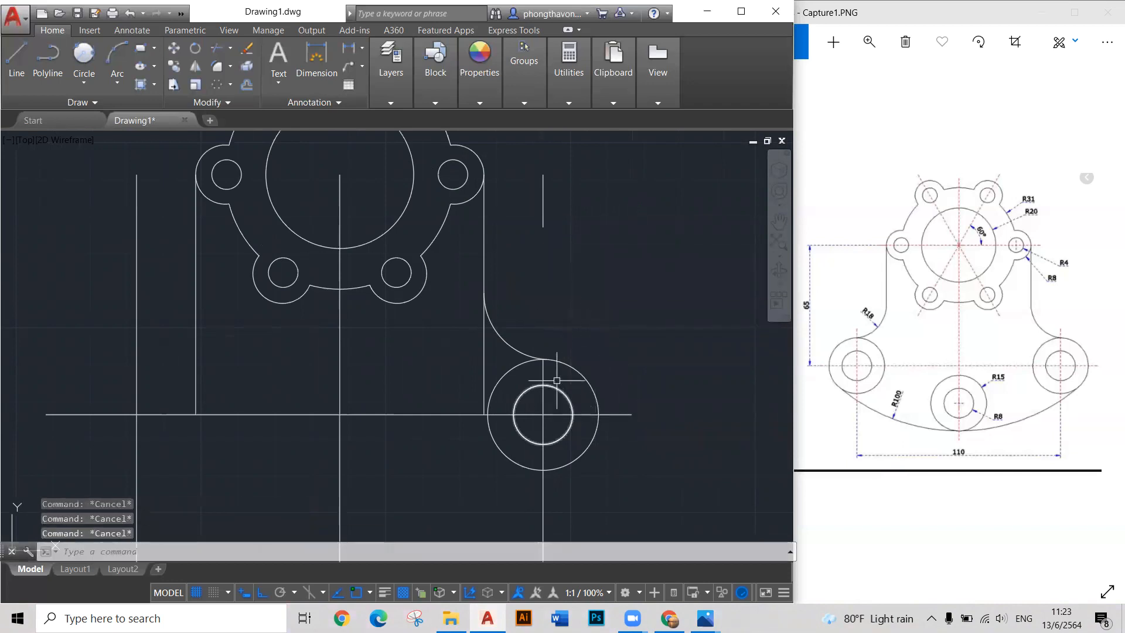
Delete the lower piece of the right offset line running through the concentric circles.
scroll(548, 373, "down", 2)
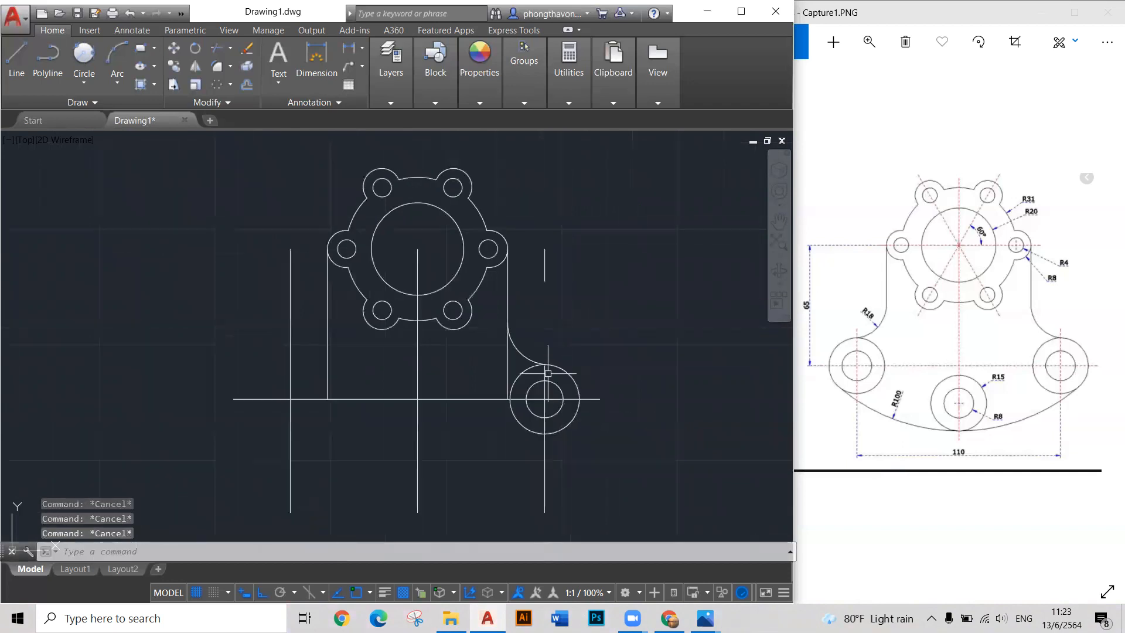
left_click(584, 490)
left_click(511, 483)
key("Delete")
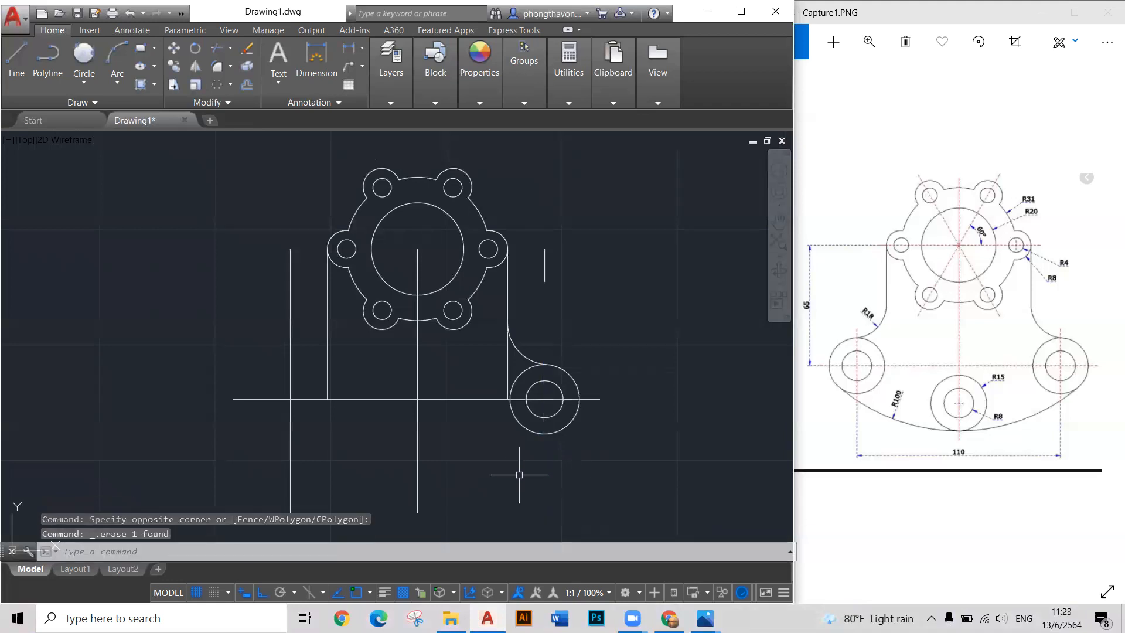
Trim the right vertical side line below its tangent point with the radius 18 arc.
type("TR")
key("Return")
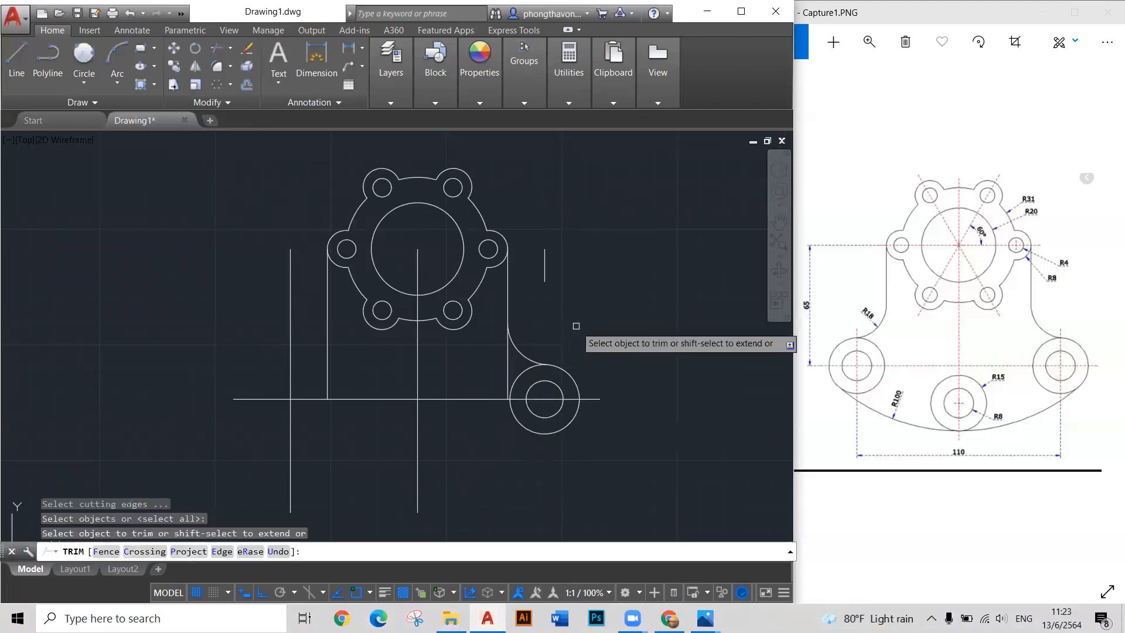
left_click(514, 348)
key("Escape")
key("Escape")
key("Escape")
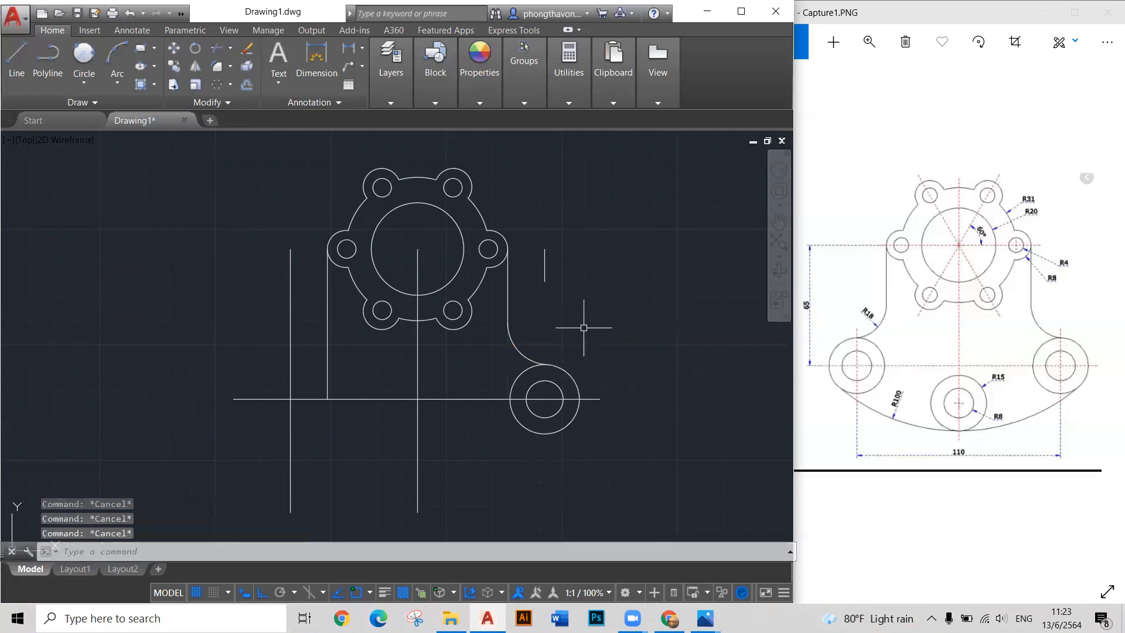
Mirror the right lug's two concentric circles and the radius 18 arc about the vertical centre line, keeping the originals.
left_click(549, 384)
left_click(536, 321)
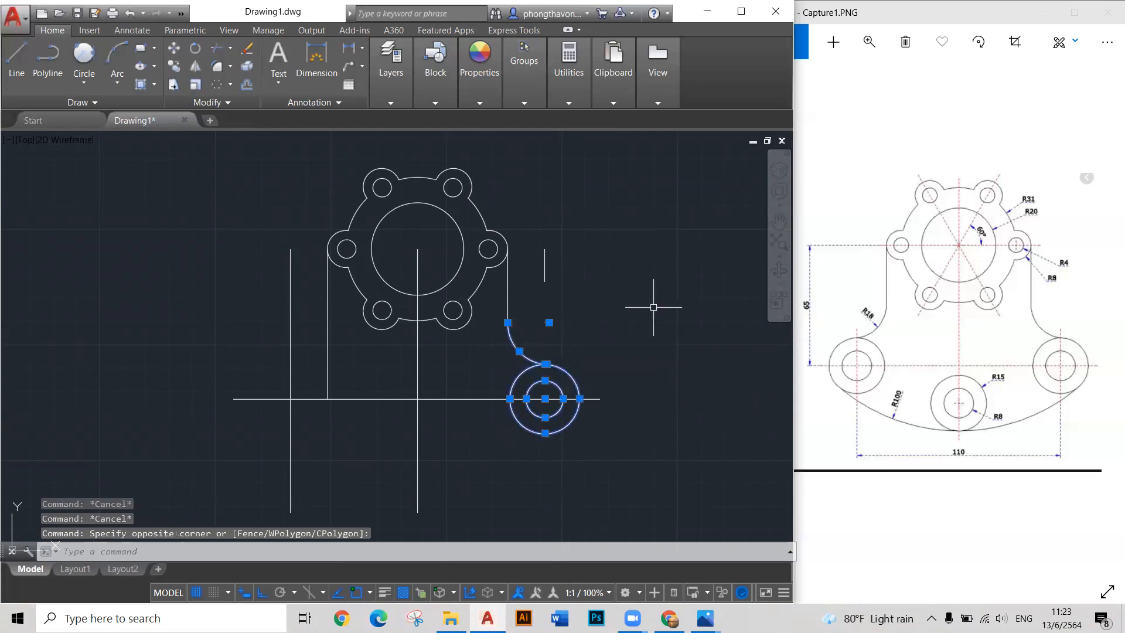
type("M")
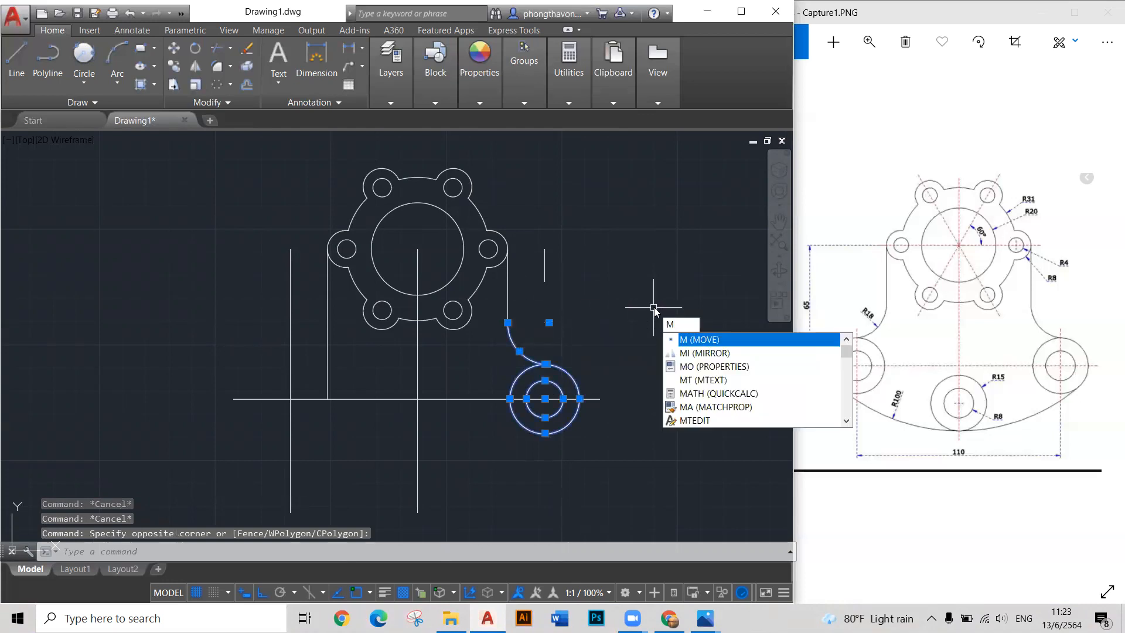
type("I")
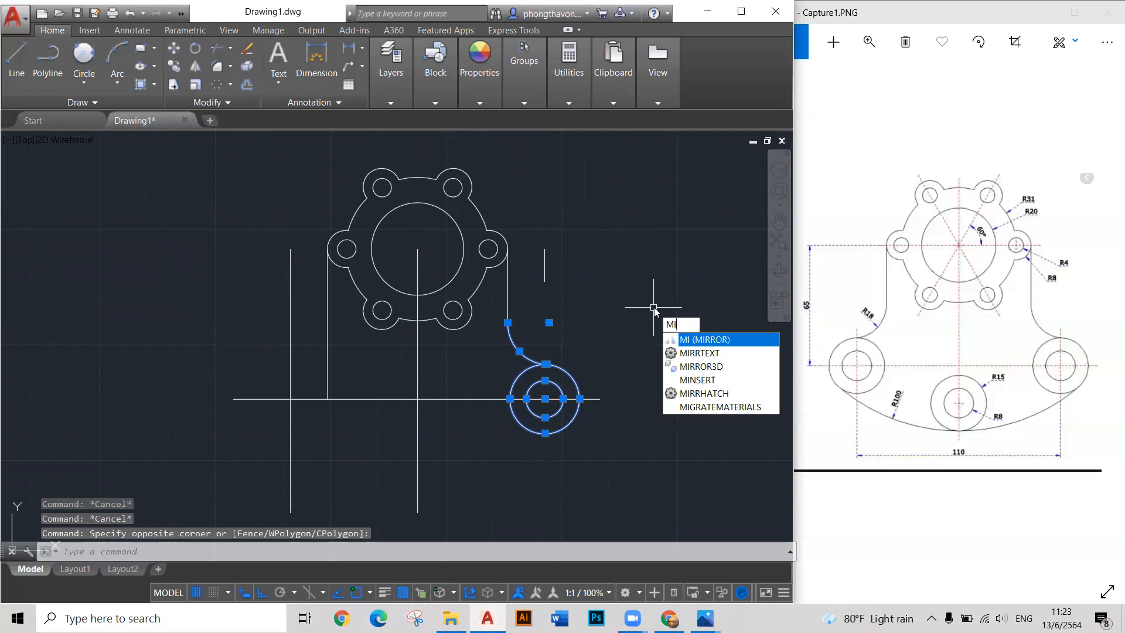
key("Return")
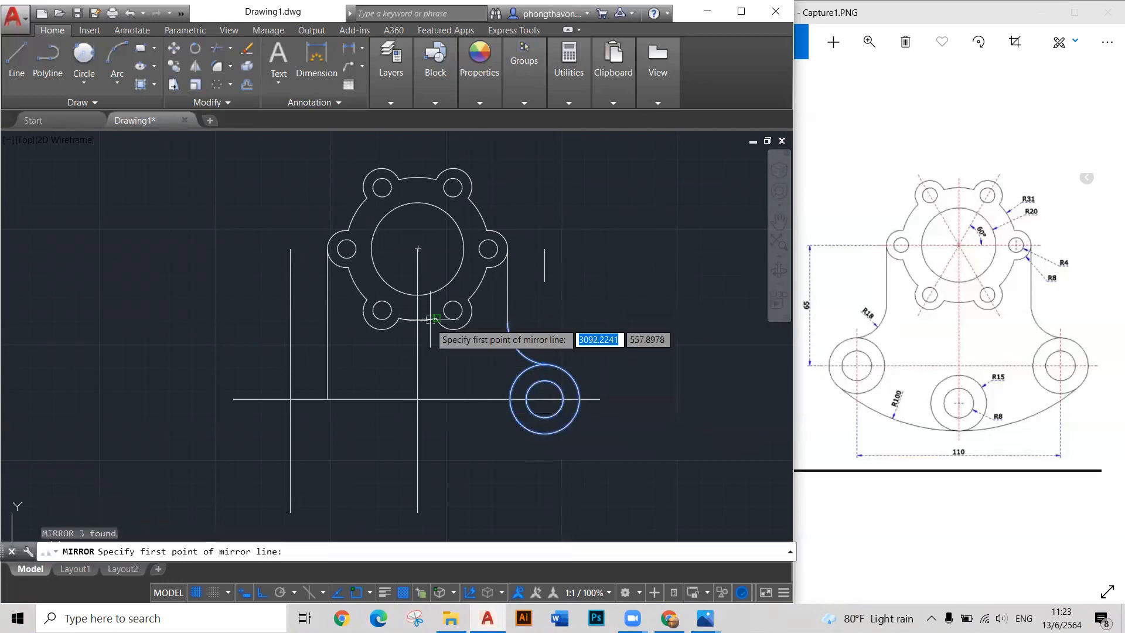
left_click(418, 249)
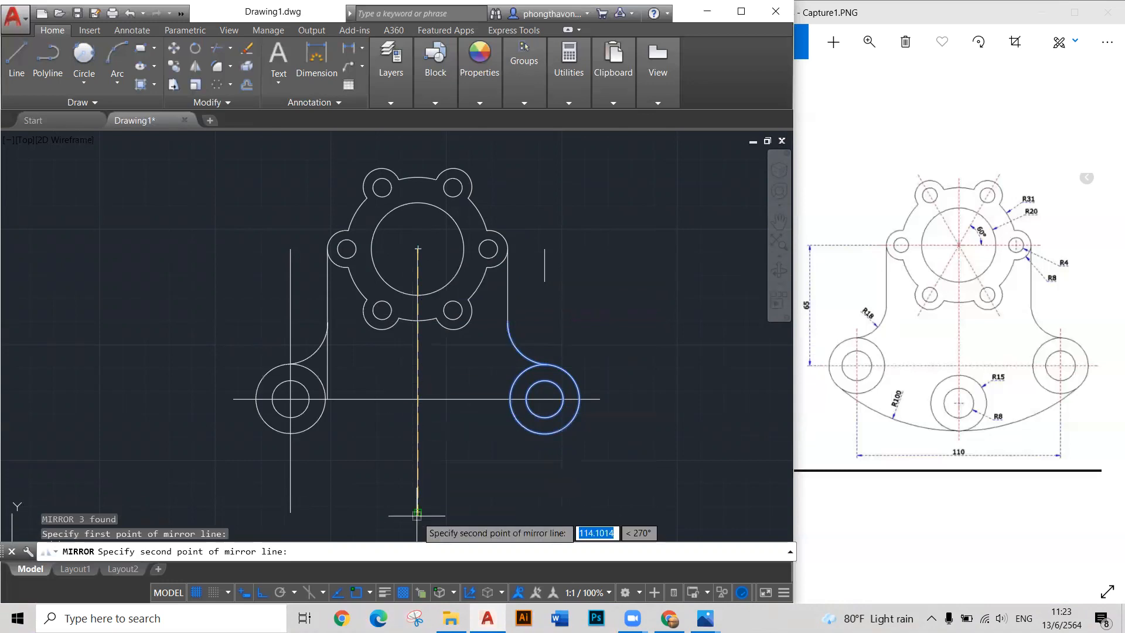
scroll(416, 515, "down", 2)
left_click(421, 231)
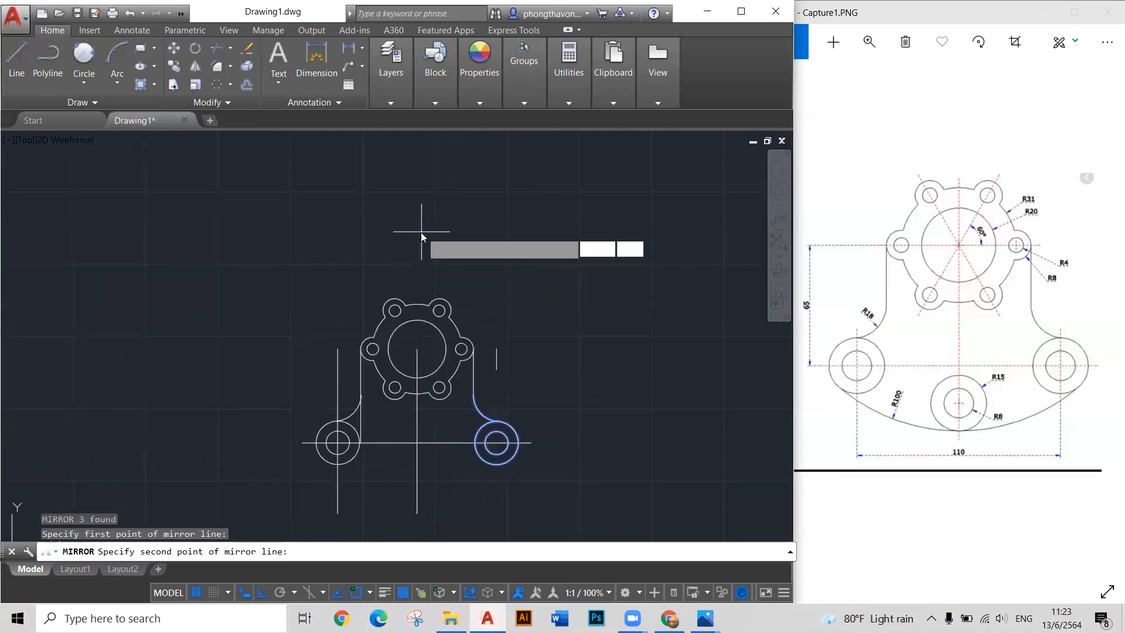
key("Return")
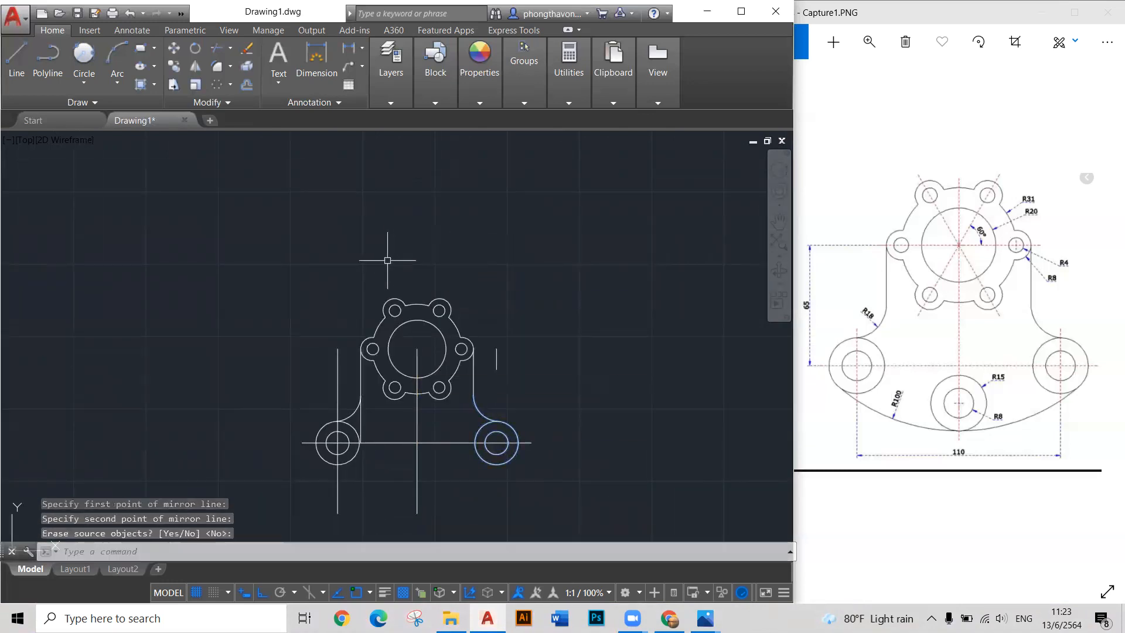
Trim the left vertical side line below its tangent point with the mirrored radius 18 arc.
scroll(443, 428, "down", 2)
scroll(443, 427, "up", 5)
scroll(389, 409, "down", 2)
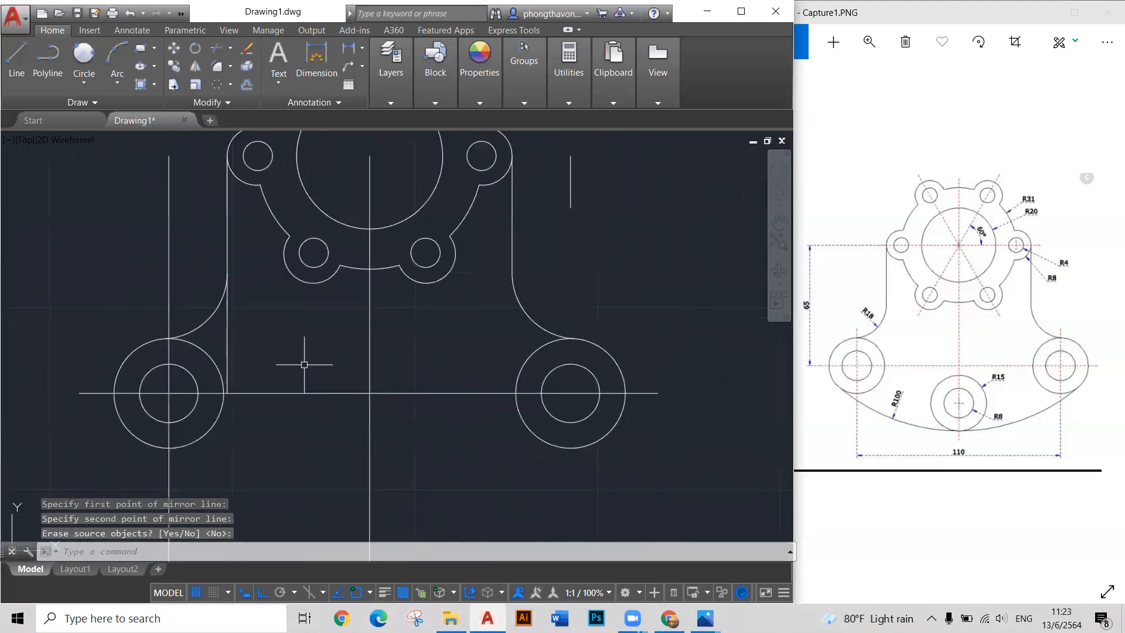
type("tr")
key("Return")
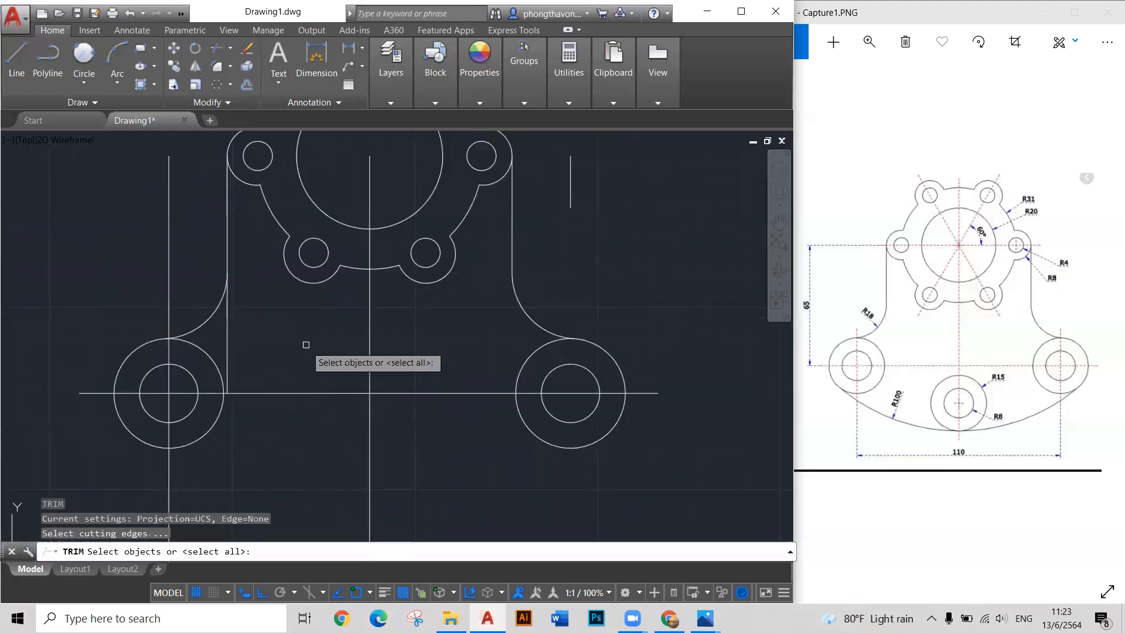
key("Return")
left_click(228, 333)
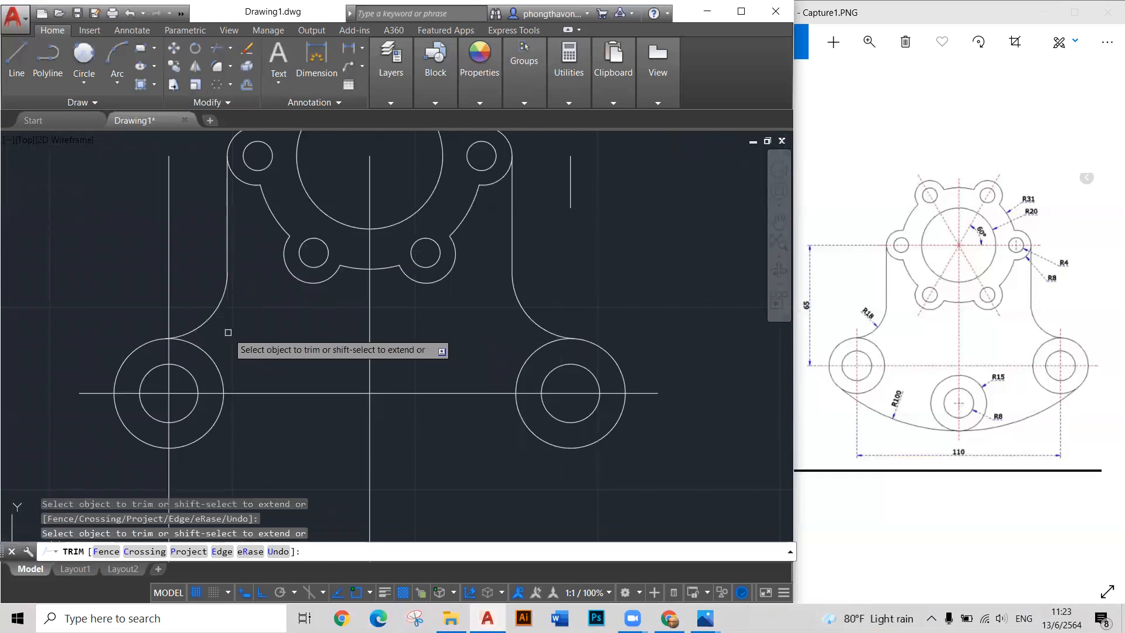
key("Escape")
key("Escape")
Delete the left vertical offset line and the leftover piece of the right offset line beside the flange.
left_click(190, 275)
left_click(141, 256)
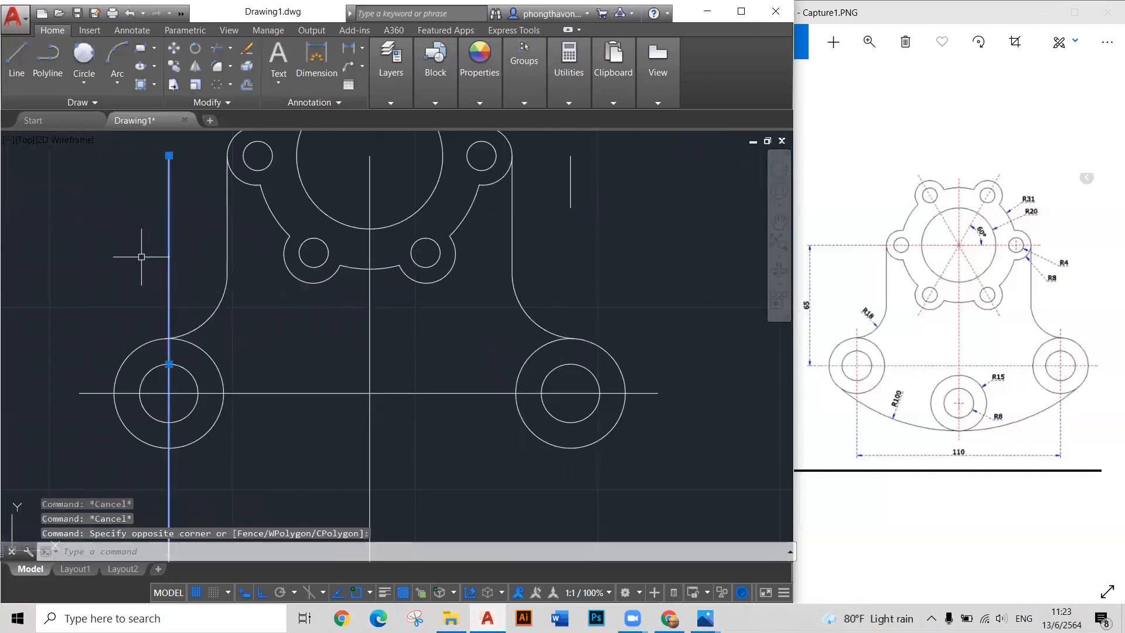
key("Delete")
scroll(202, 308, "down", 4)
scroll(310, 352, "up", 2)
middle_click_drag(309, 295, 439, 340)
left_click(507, 272)
left_click(460, 198)
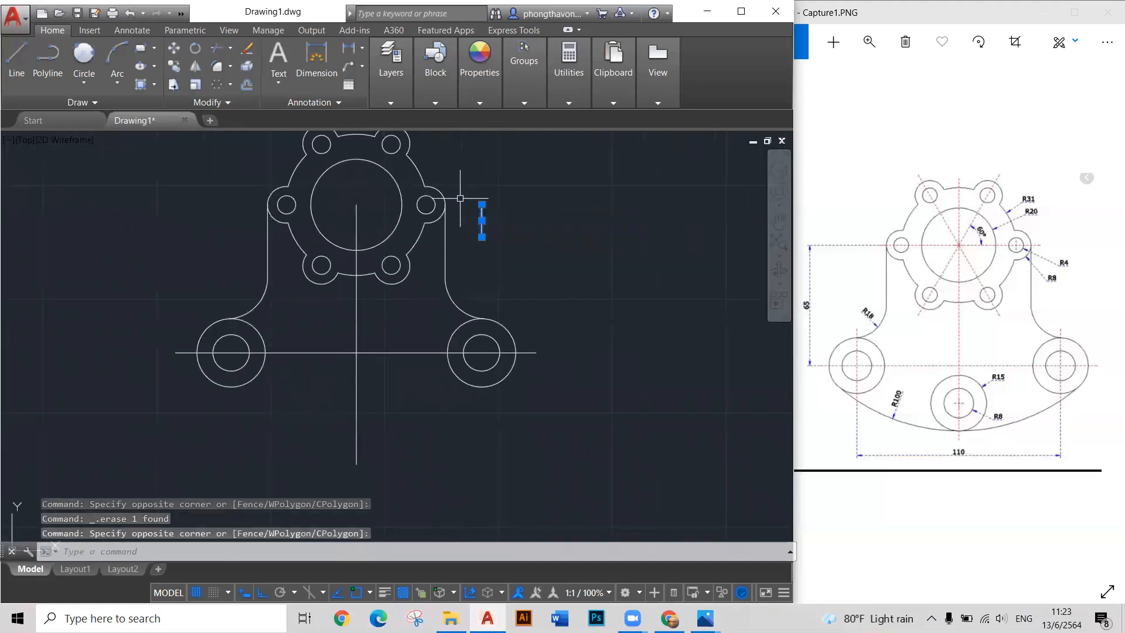
key("Delete")
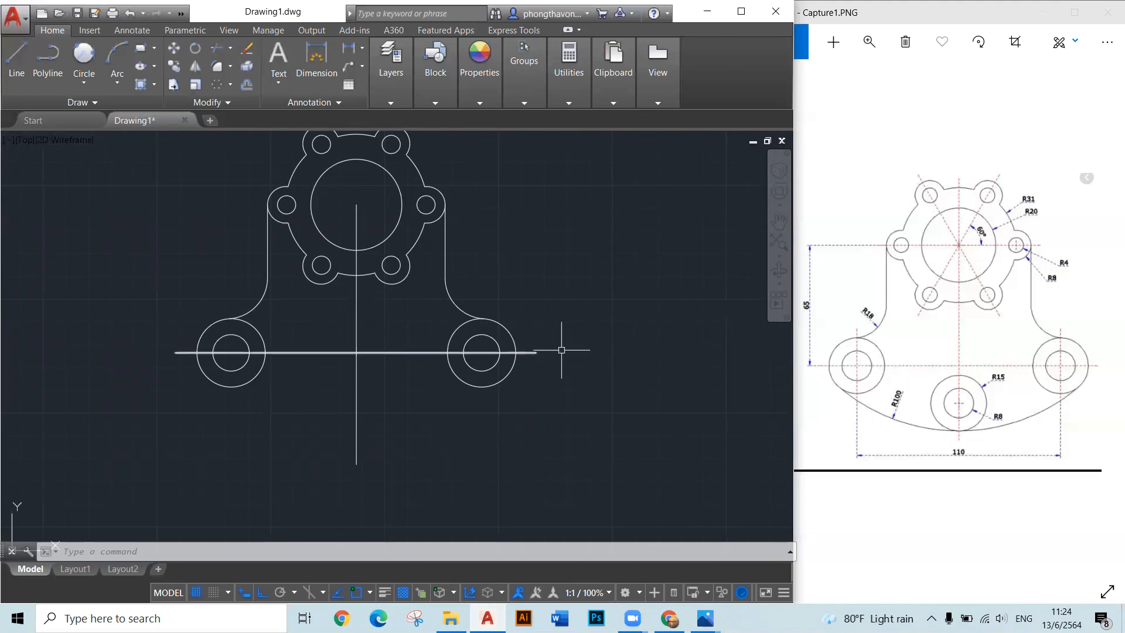
Draw a construction circle of radius 115 centred on the left lug.
type("c")
key("Return")
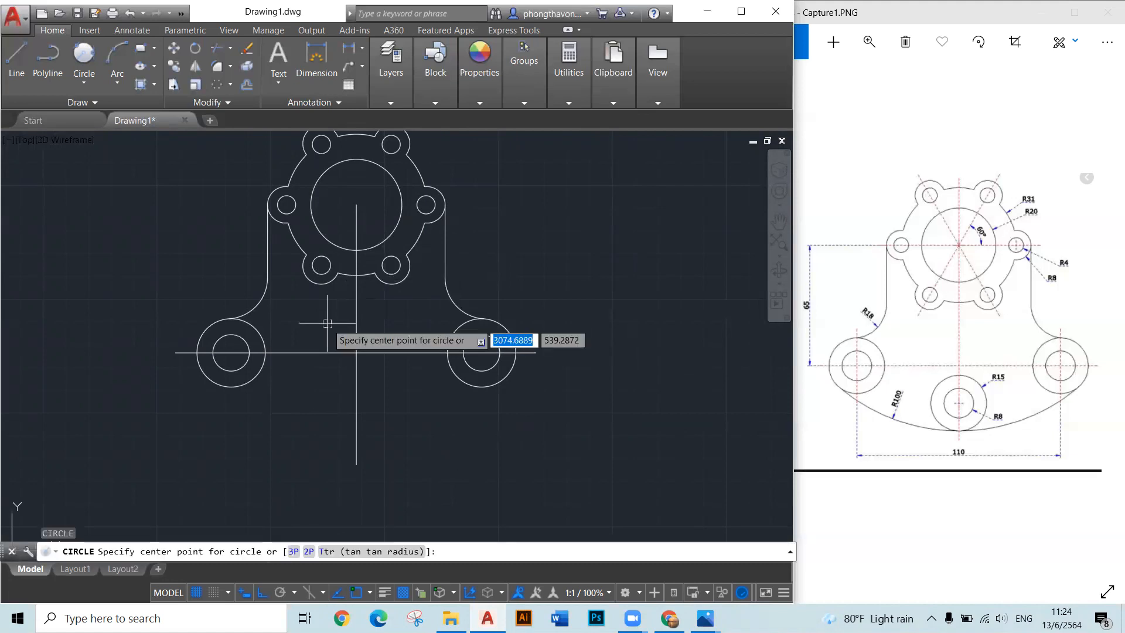
left_click(230, 352)
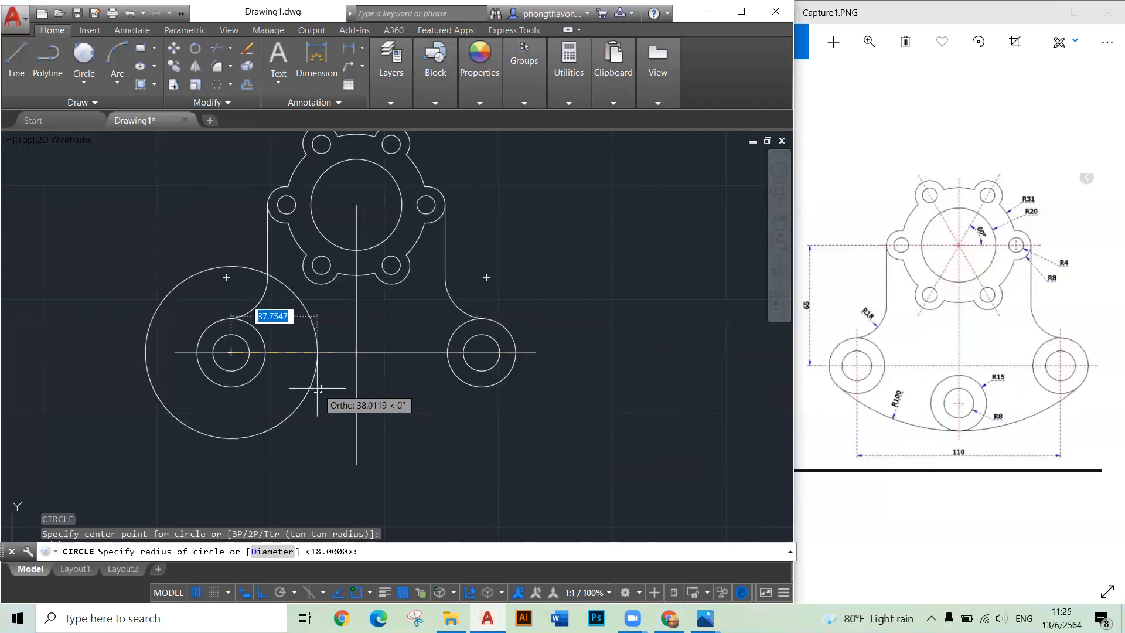
type("115")
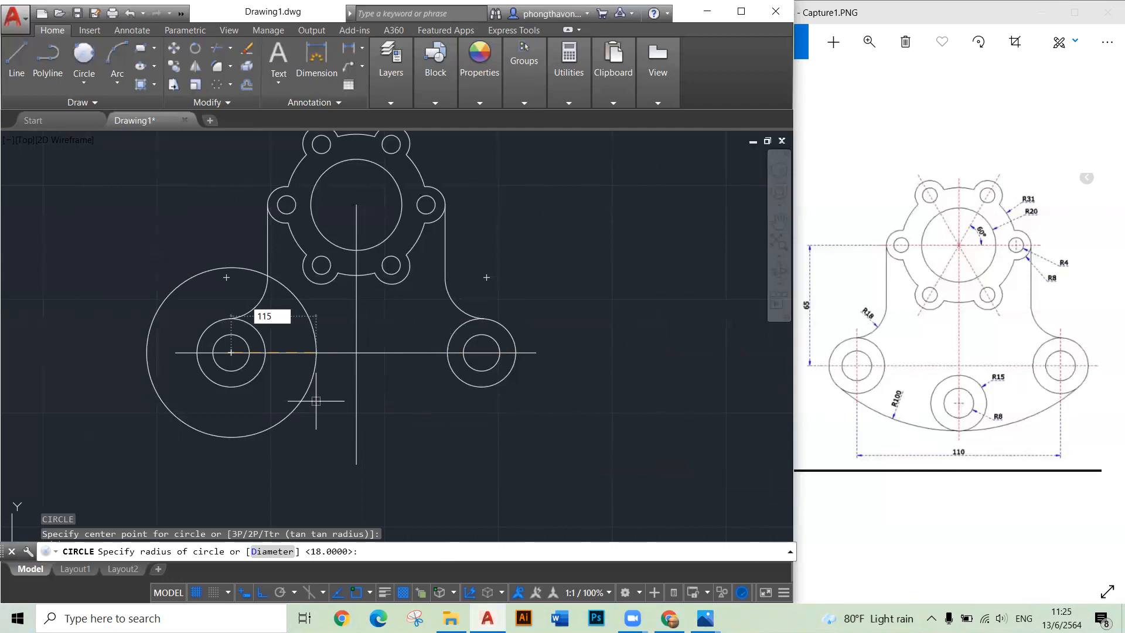
key("Return")
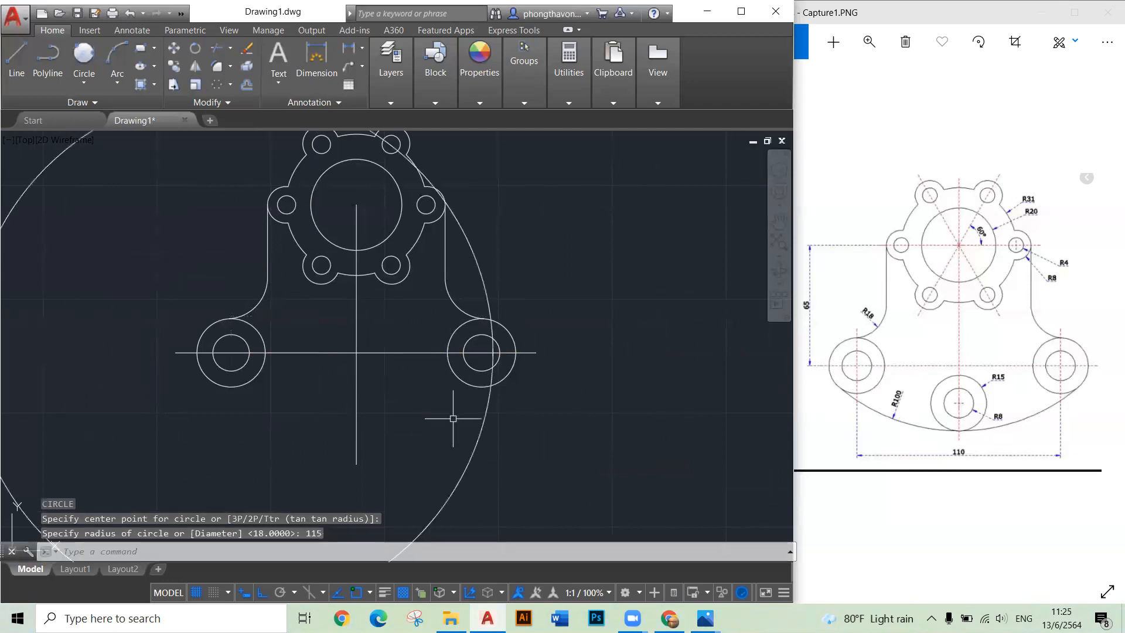
Draw a second construction circle of radius 115 centred on the right lug.
key("Return")
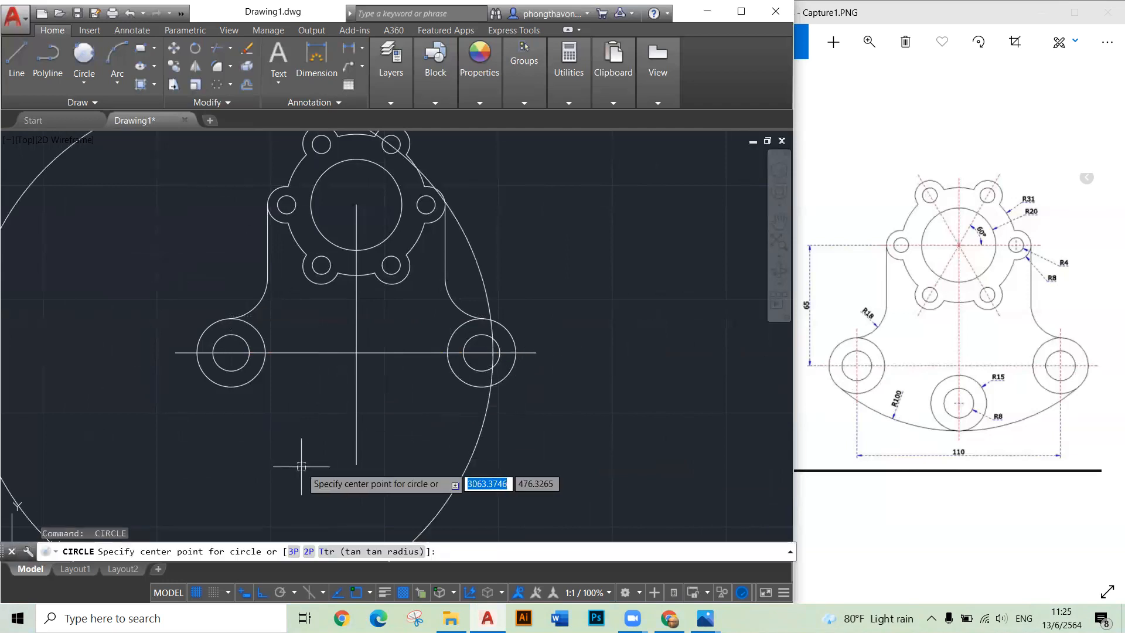
left_click(482, 352)
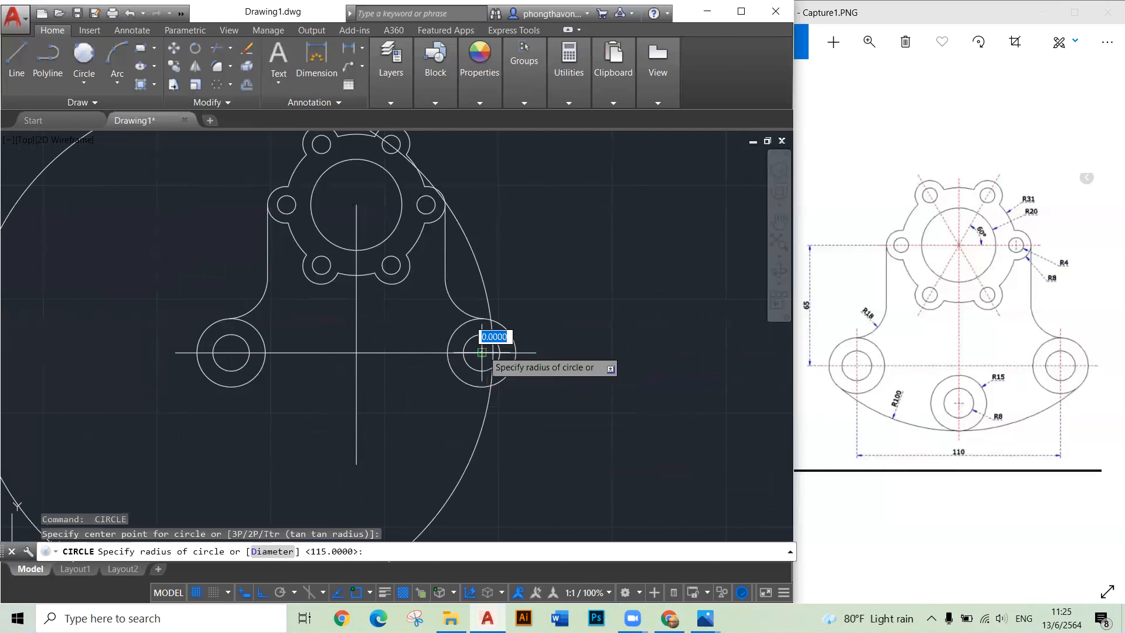
type("115")
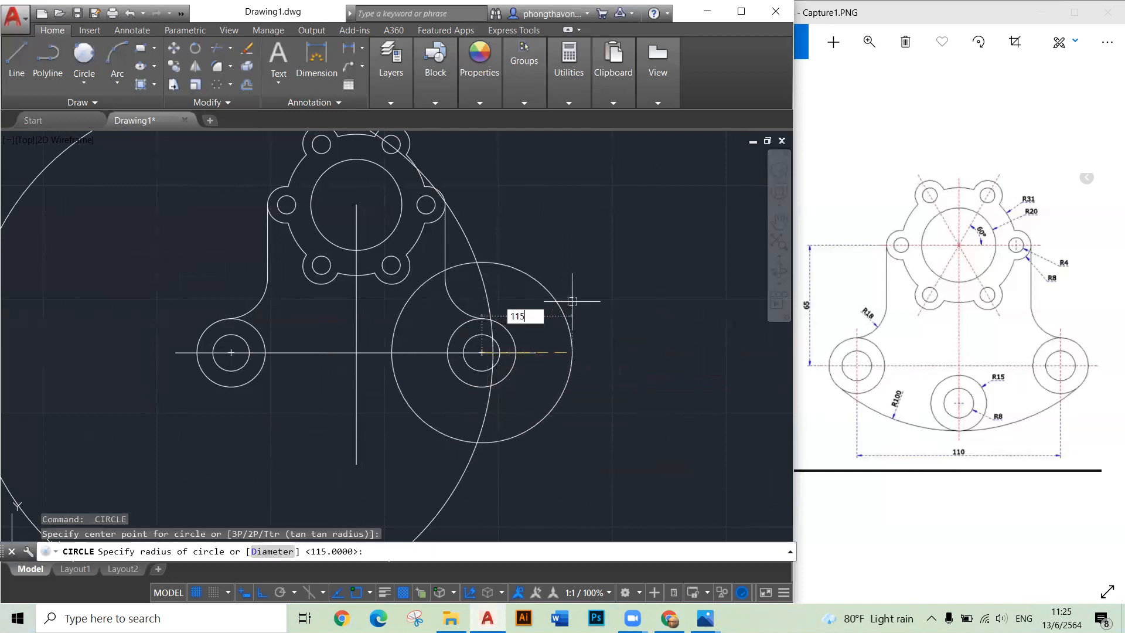
key("Return")
Draw a circle of radius 100 centred on the upper intersection of the two radius 115 circles.
scroll(571, 299, "down", 3)
scroll(499, 310, "down", 2)
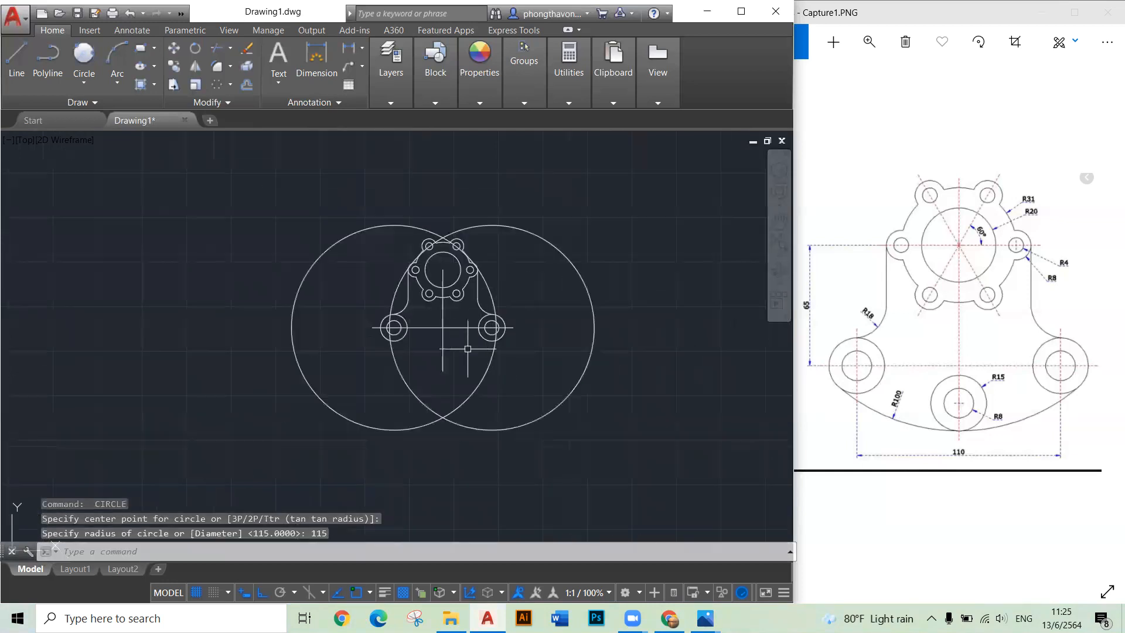
scroll(452, 343, "up", 2)
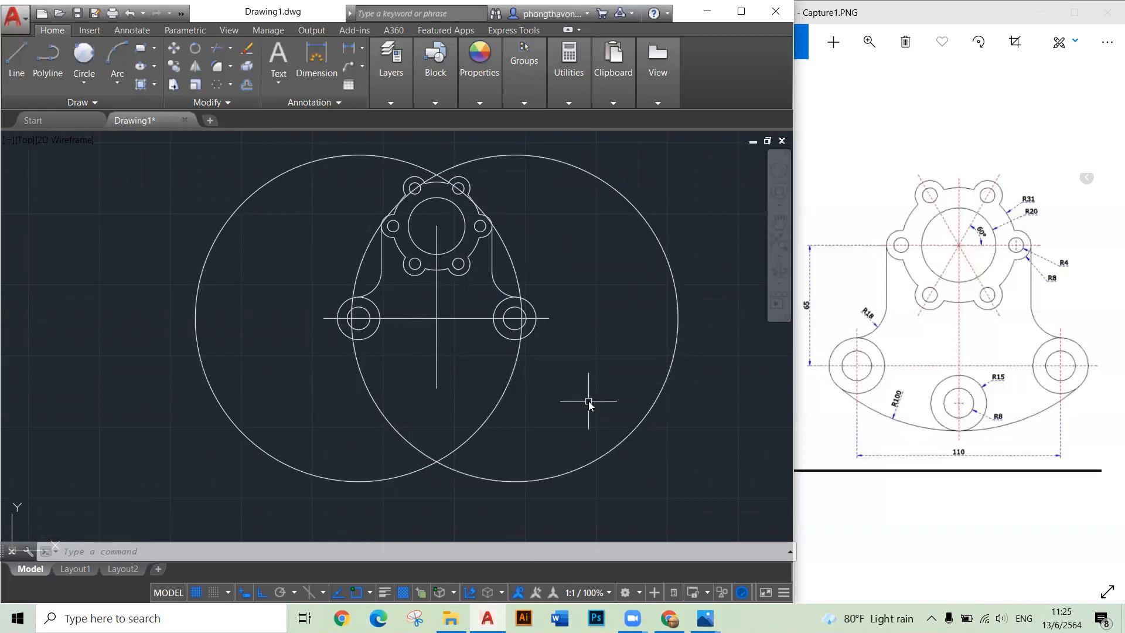
type("C")
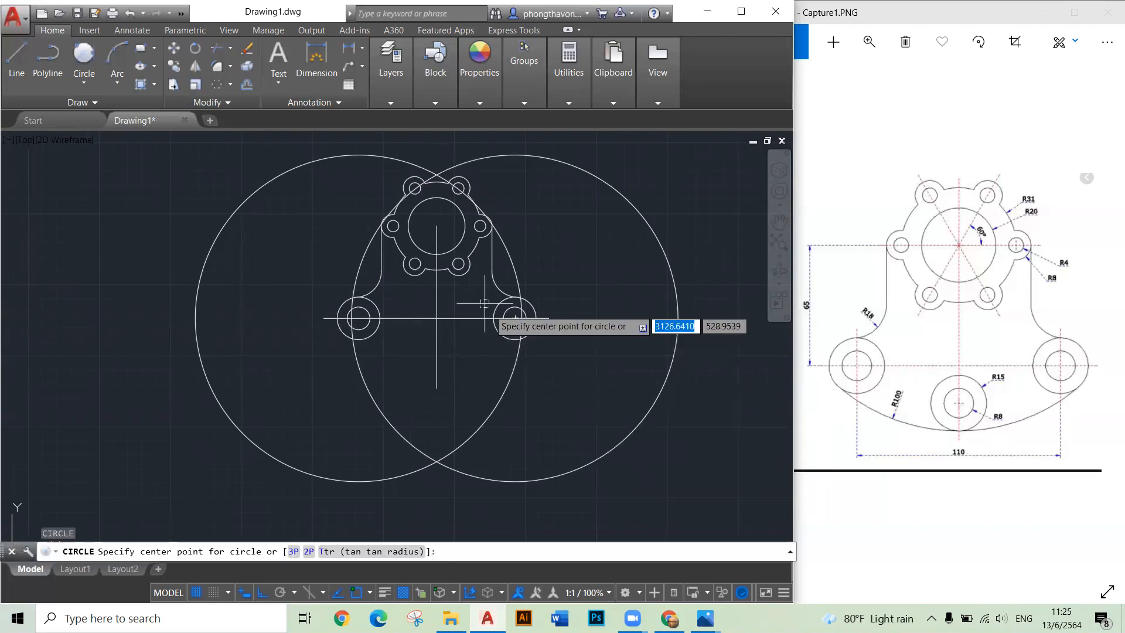
left_click(436, 174)
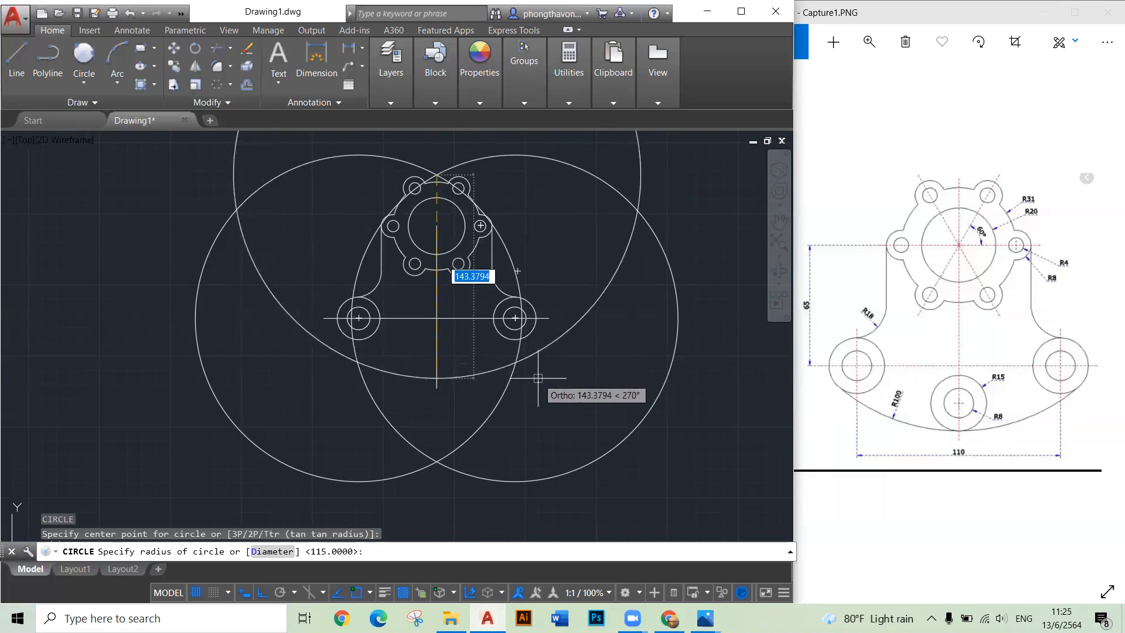
type("100")
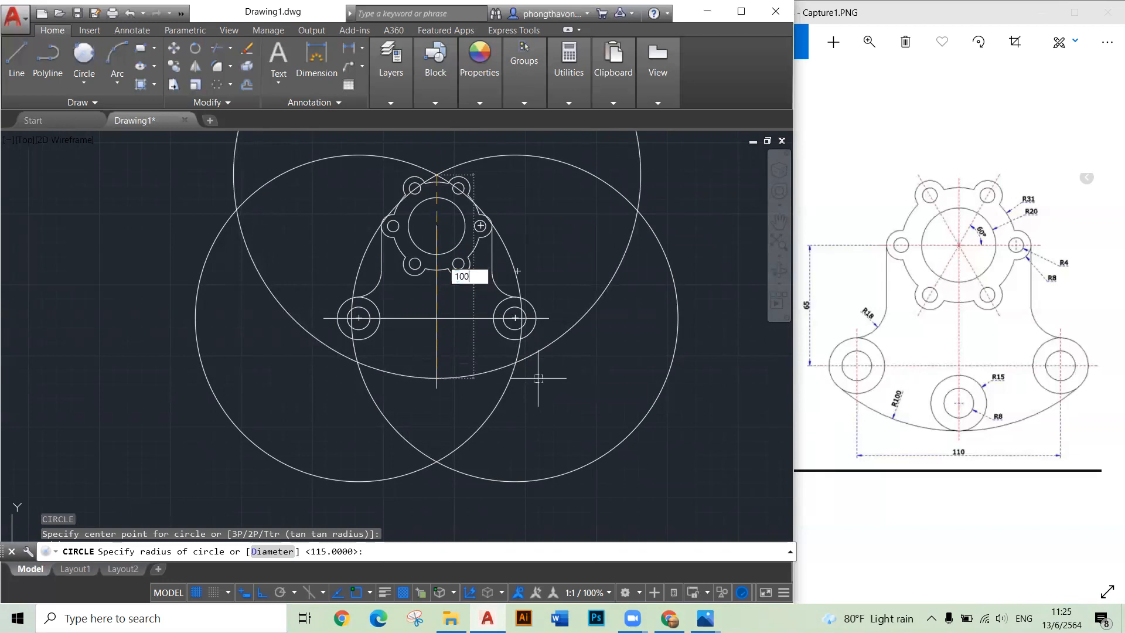
key("Return")
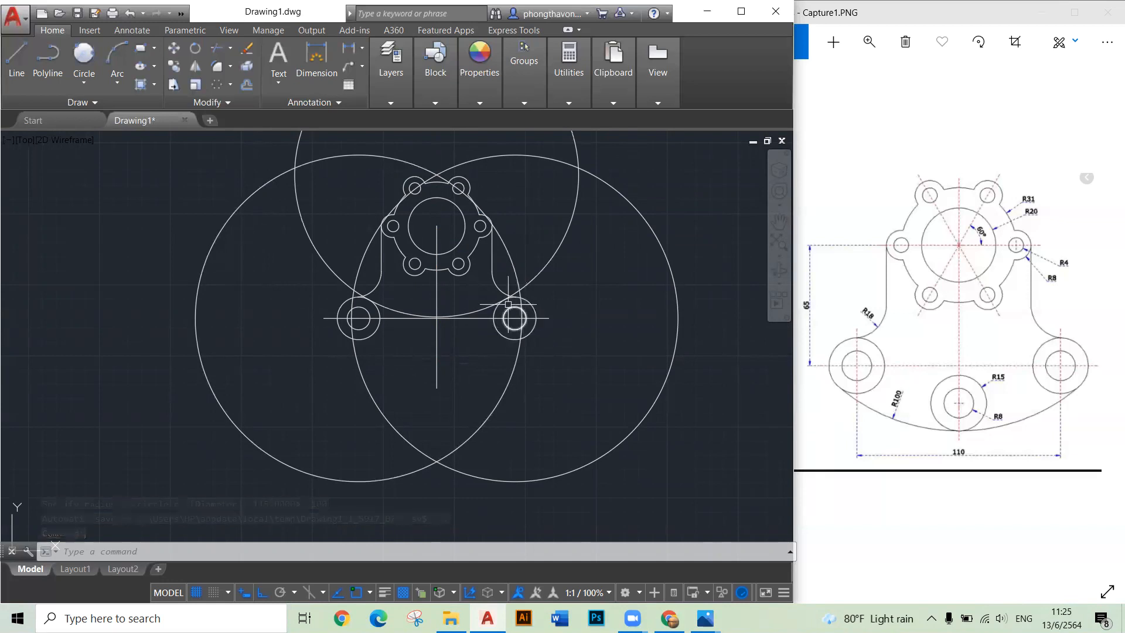
Delete the radius 100 circle and both radius 115 construction circles.
left_click(604, 238)
left_click(529, 150)
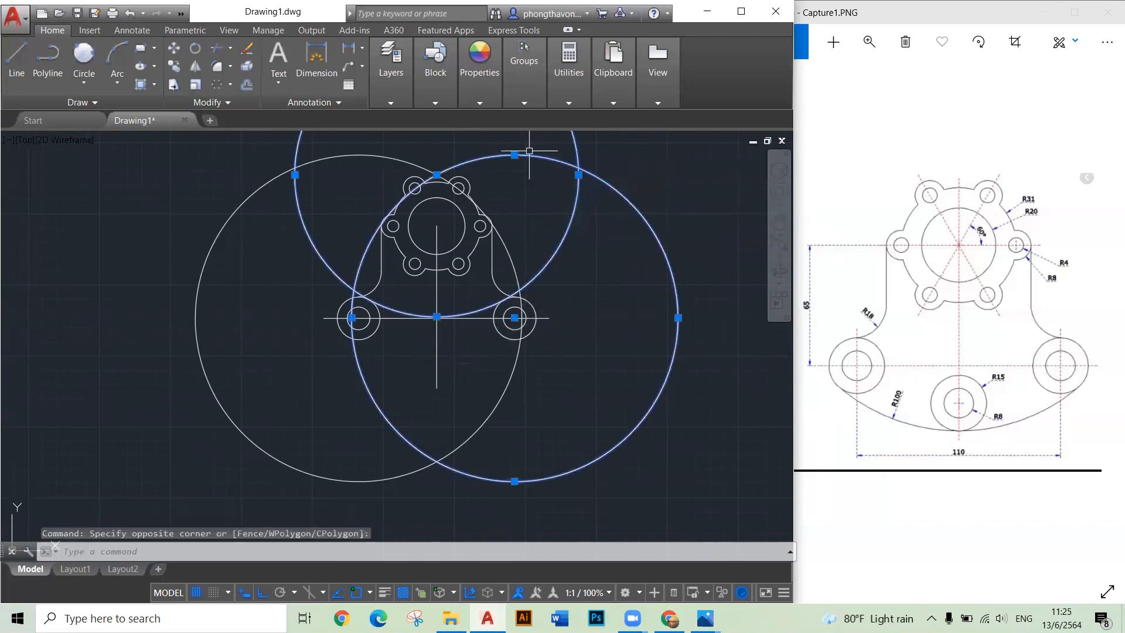
key("Delete")
left_click(254, 243)
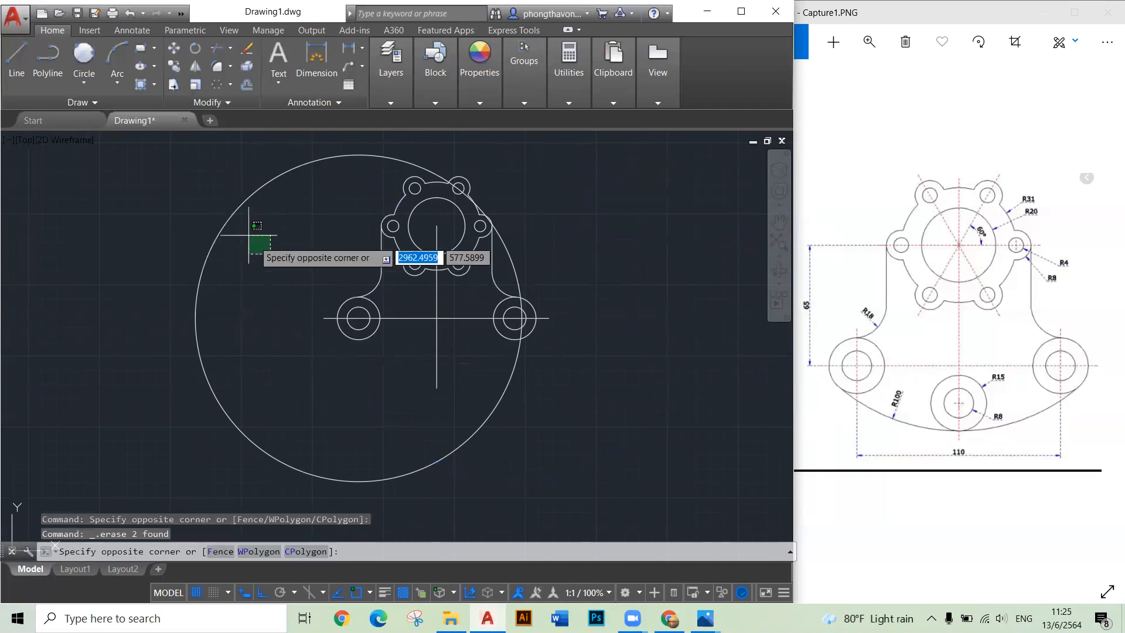
left_click(218, 207)
key("Delete")
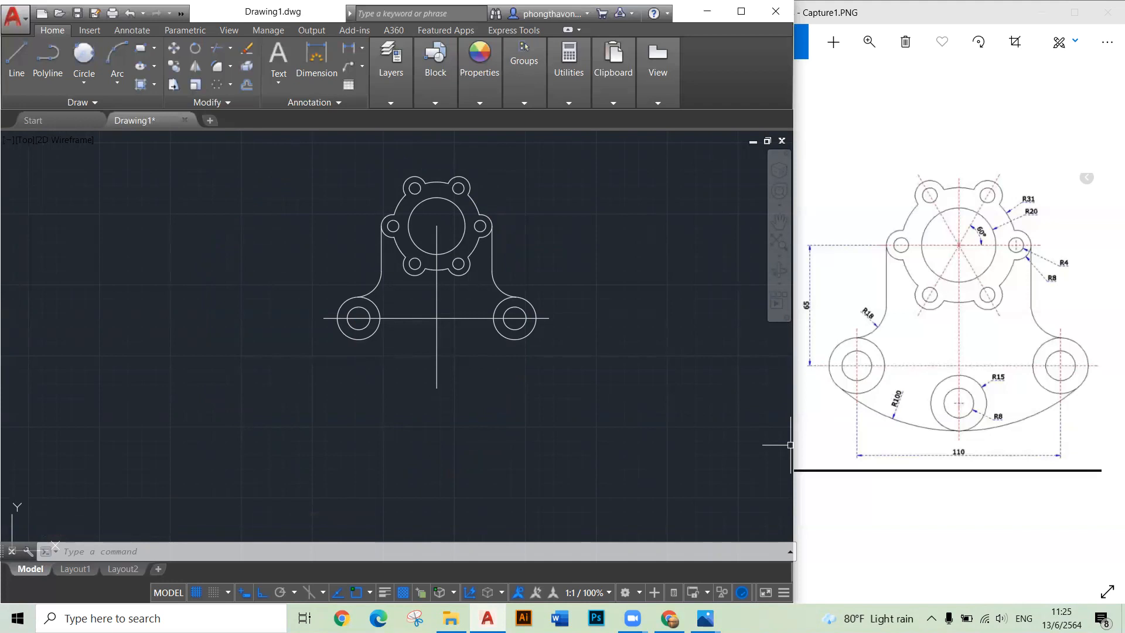
Draw a construction circle of radius 85 centred on the left lug.
type("c")
key("Return")
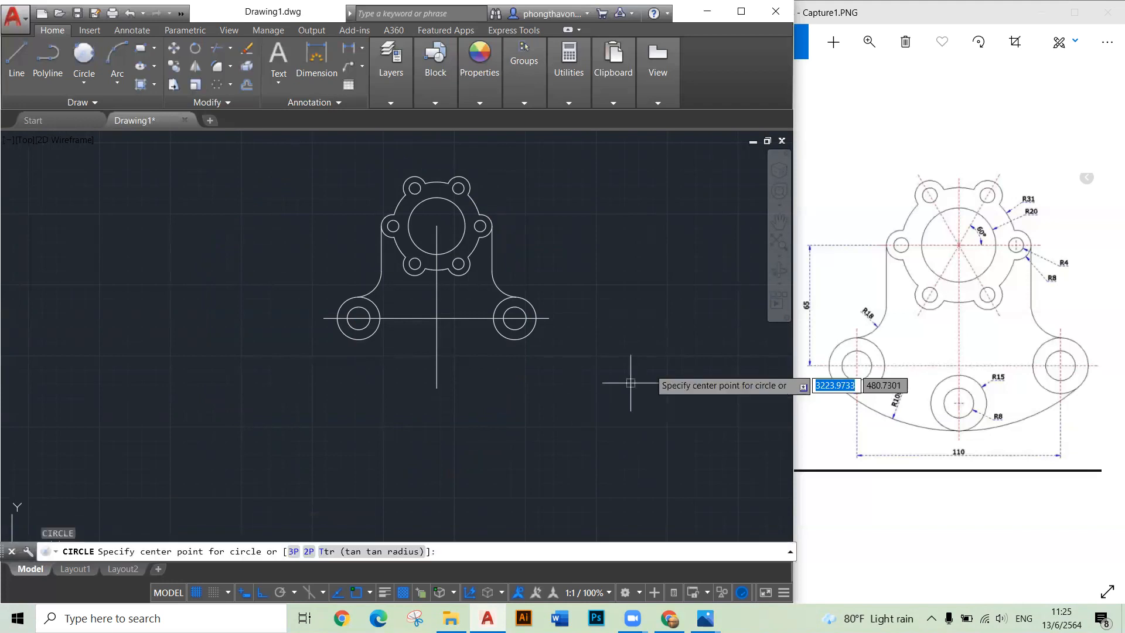
scroll(355, 318, "up", 5)
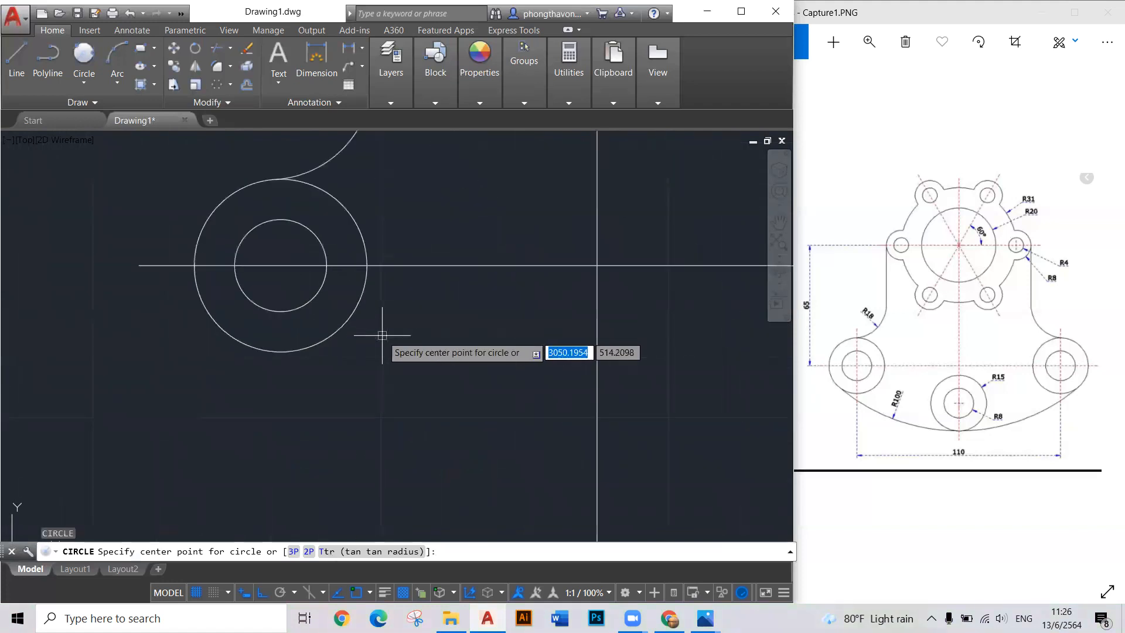
left_click(281, 264)
type("8")
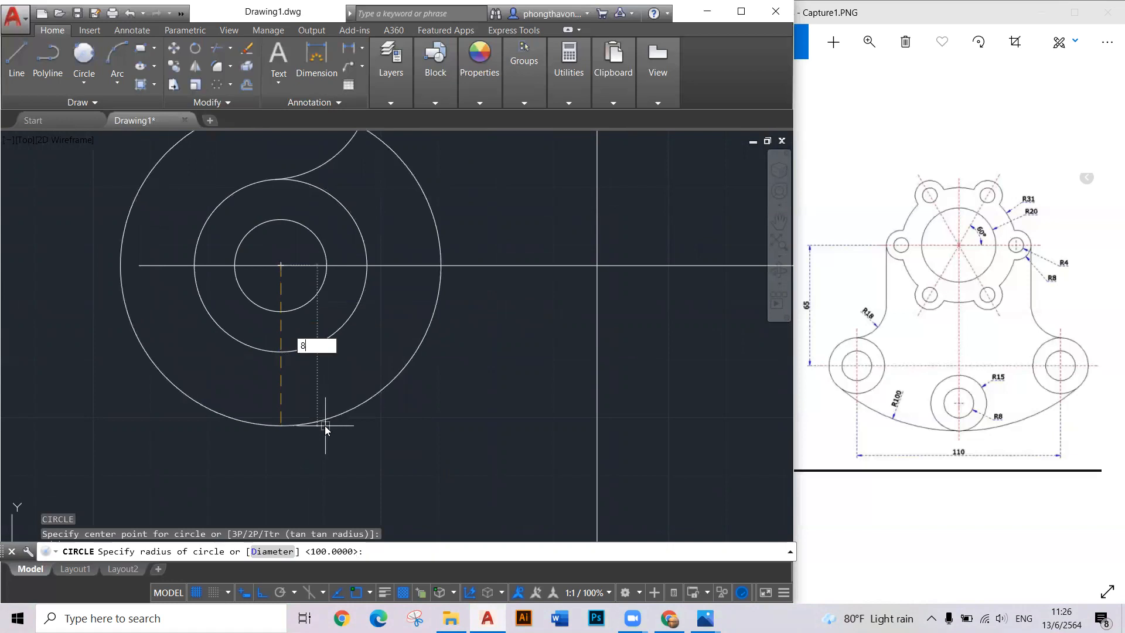
type("5")
key("Return")
Draw a second construction circle of radius 85 centred on the right lug.
scroll(544, 382, "down", 3)
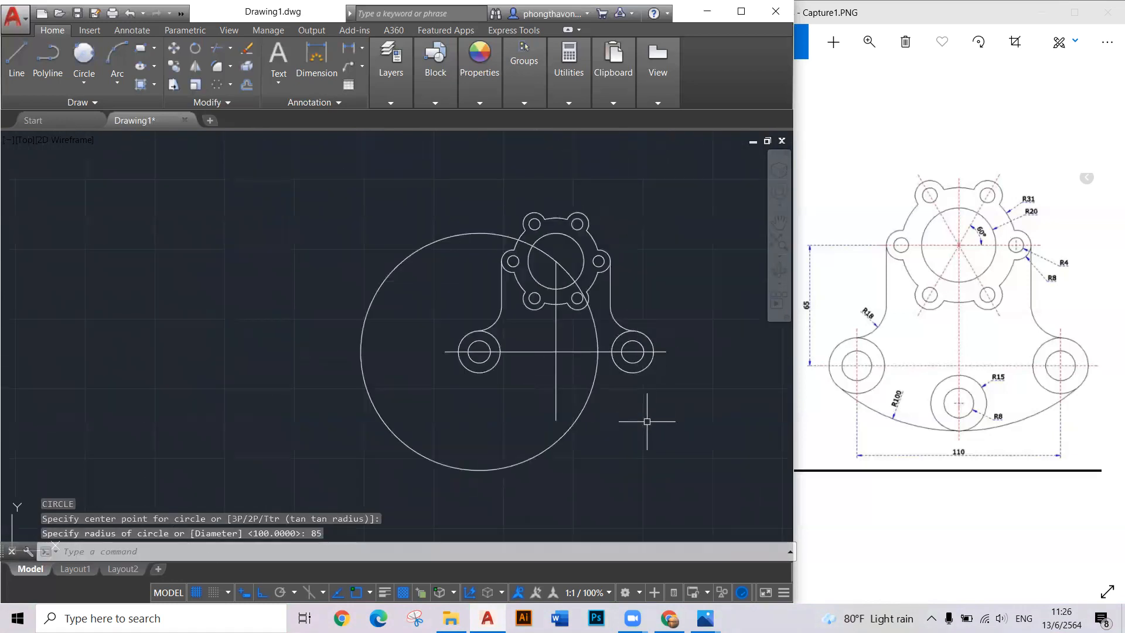
key("Return")
scroll(645, 375, "up", 3)
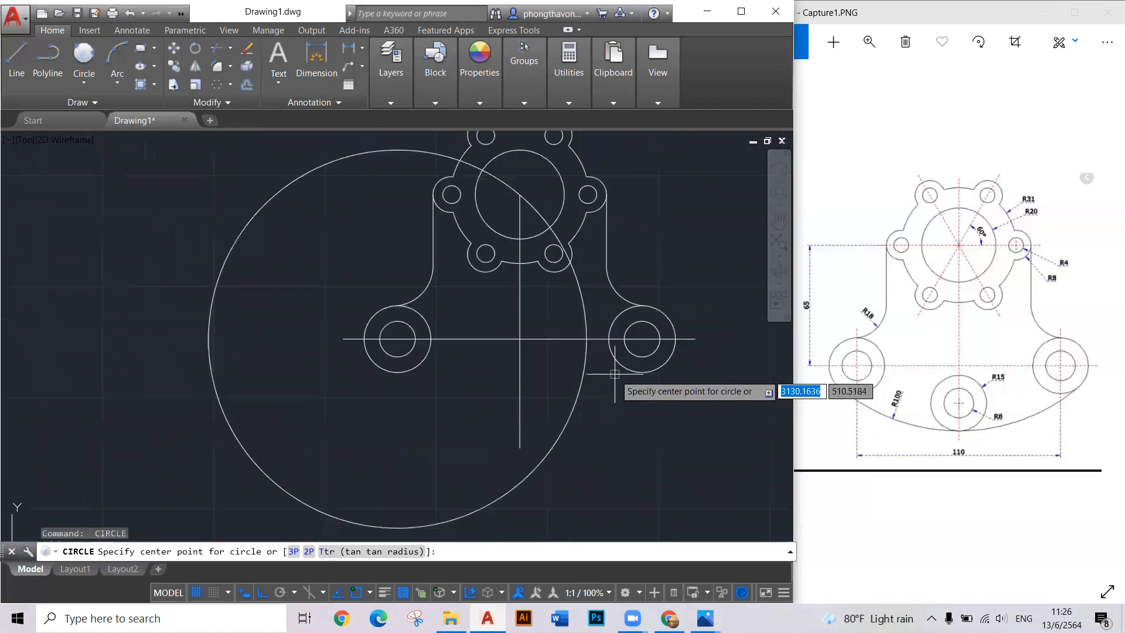
left_click(658, 317)
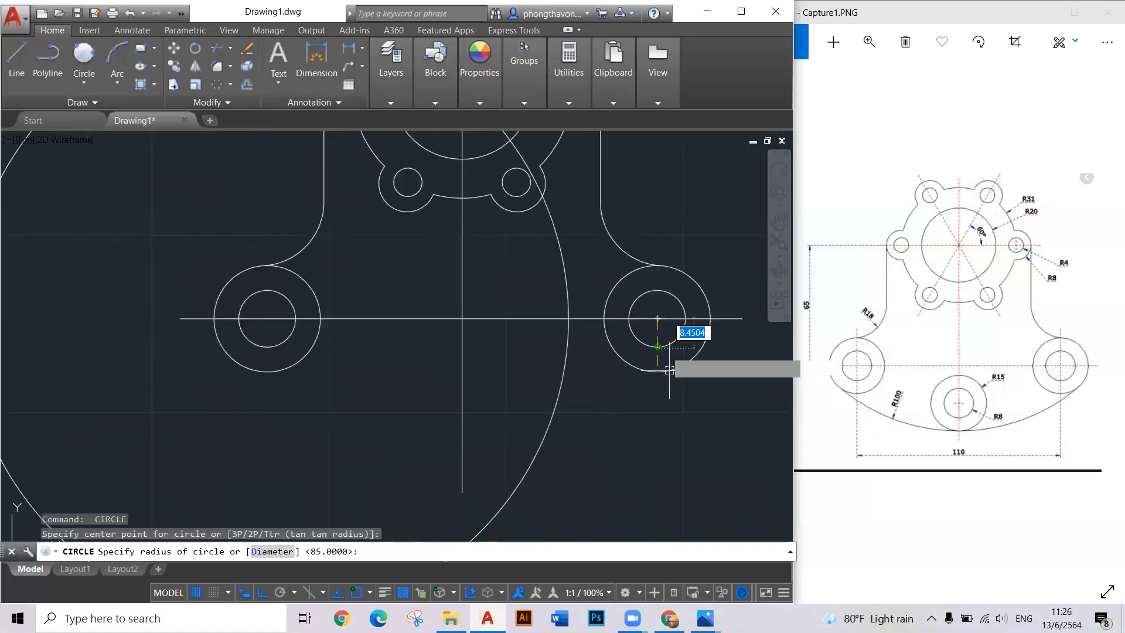
type("85")
key("Return")
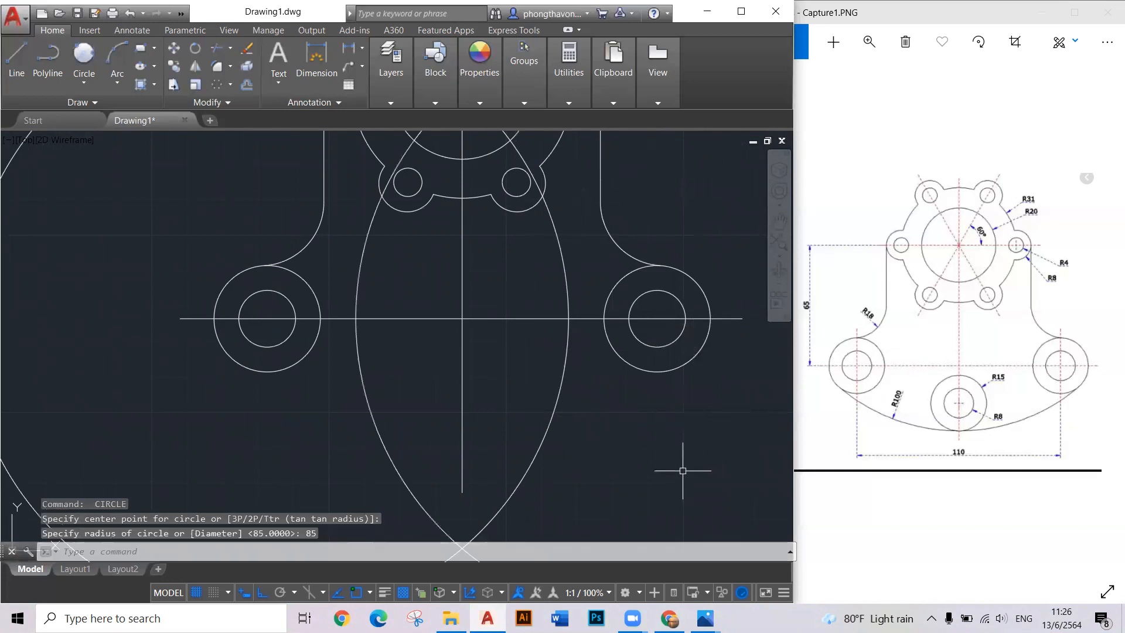
Draw a circle of radius 100 centred on the upper intersection of the two radius 85 circles.
scroll(479, 404, "down", 2)
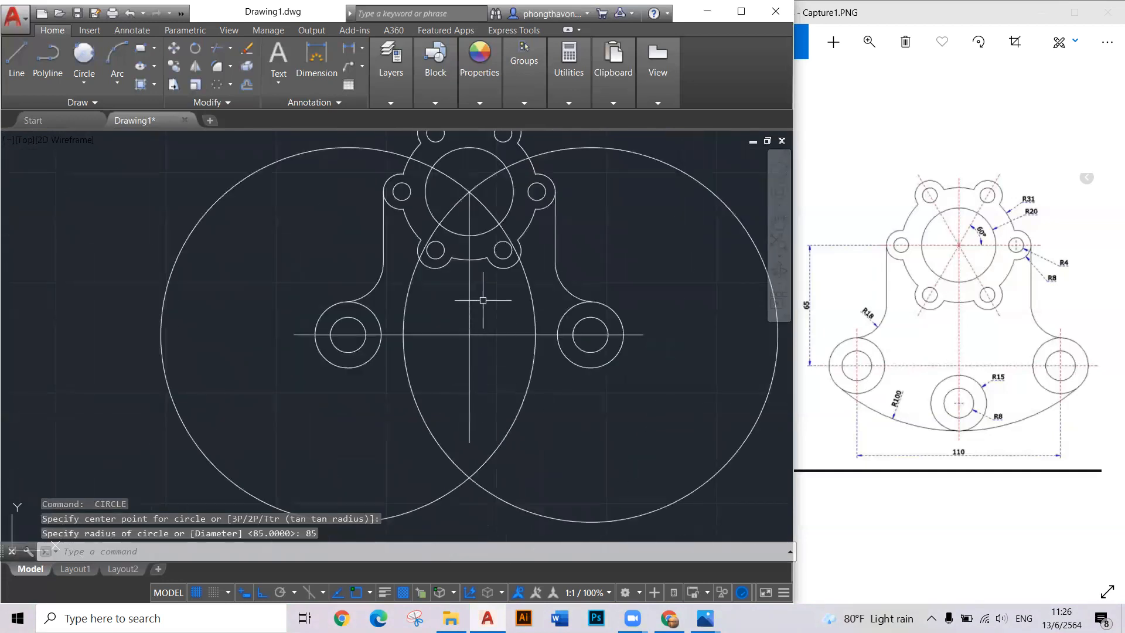
mouse_move(482, 234)
middle_mouse_down()
mouse_move(460, 257)
mouse_move(423, 251)
middle_mouse_up()
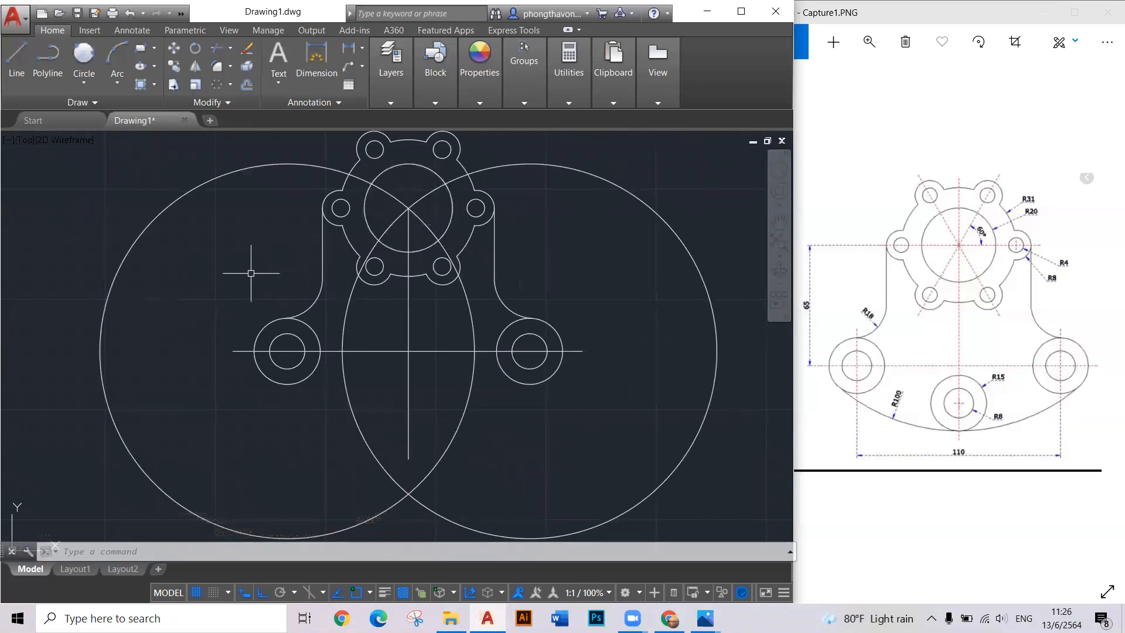
key("space")
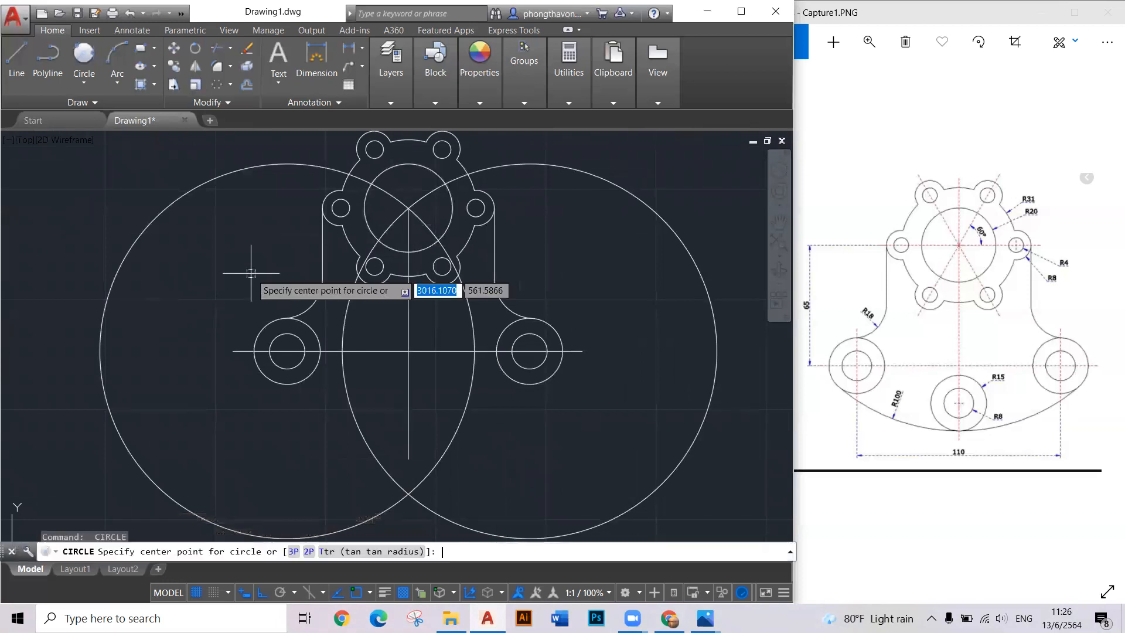
left_click(408, 208)
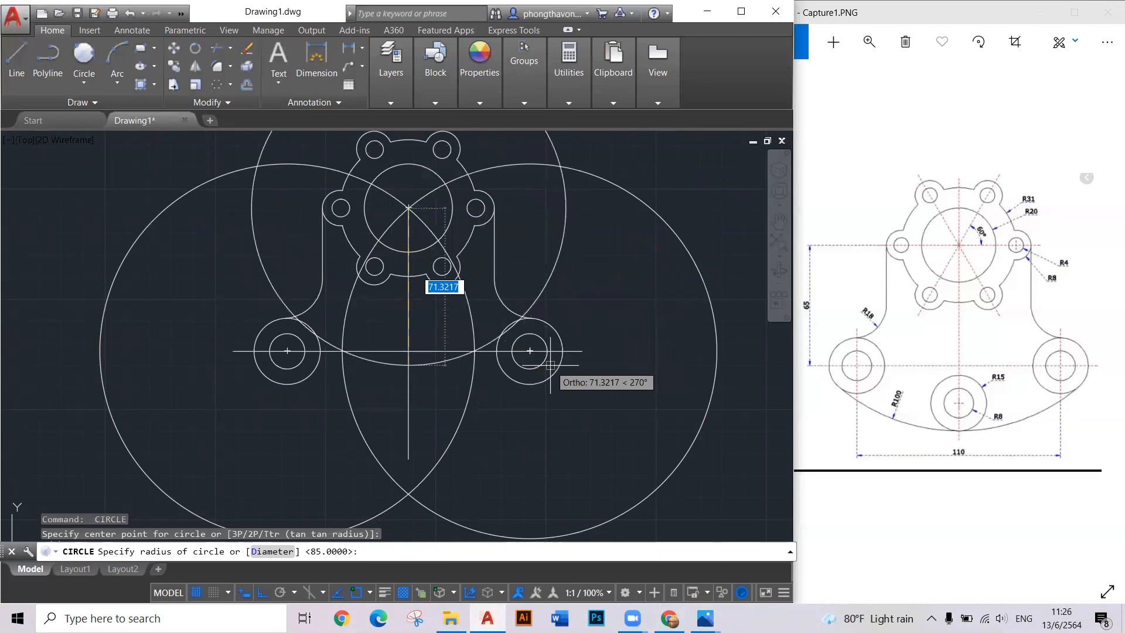
type("1")
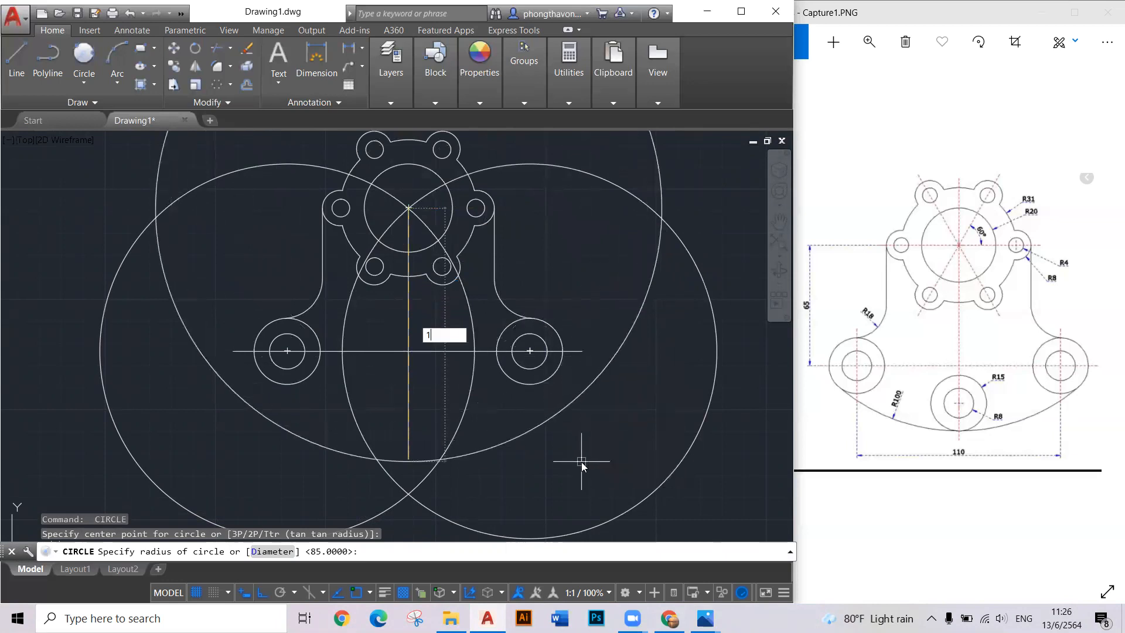
type("00")
key("Return")
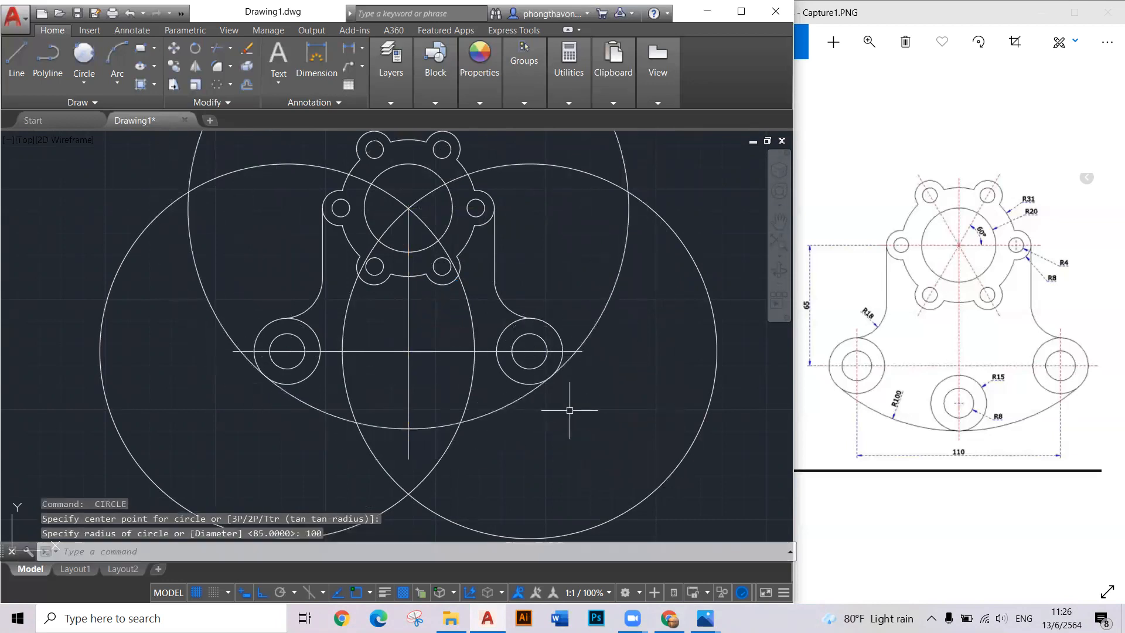
Delete both radius 85 construction circles.
scroll(569, 454, "down", 2)
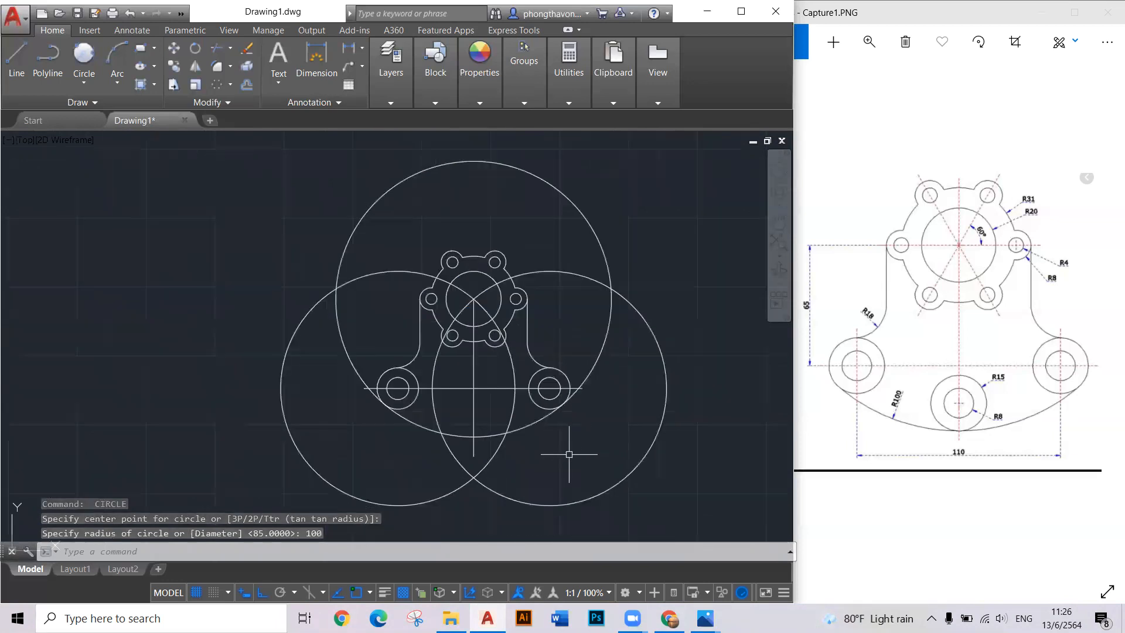
middle_click_drag(515, 467, 486, 425)
left_click(531, 434)
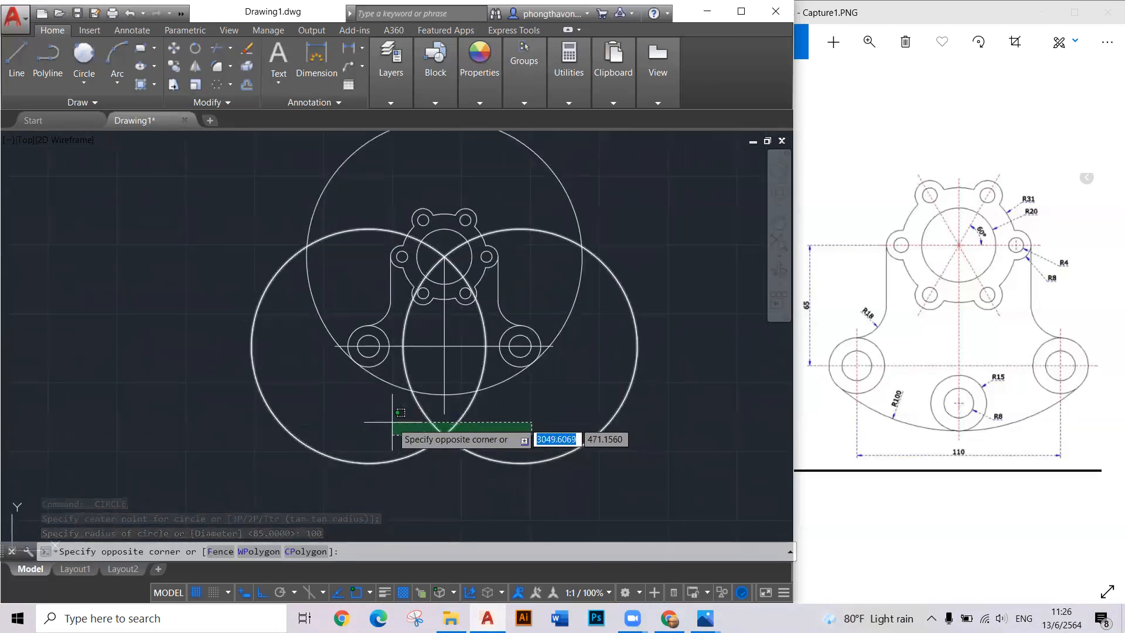
left_click(391, 421)
key("Delete")
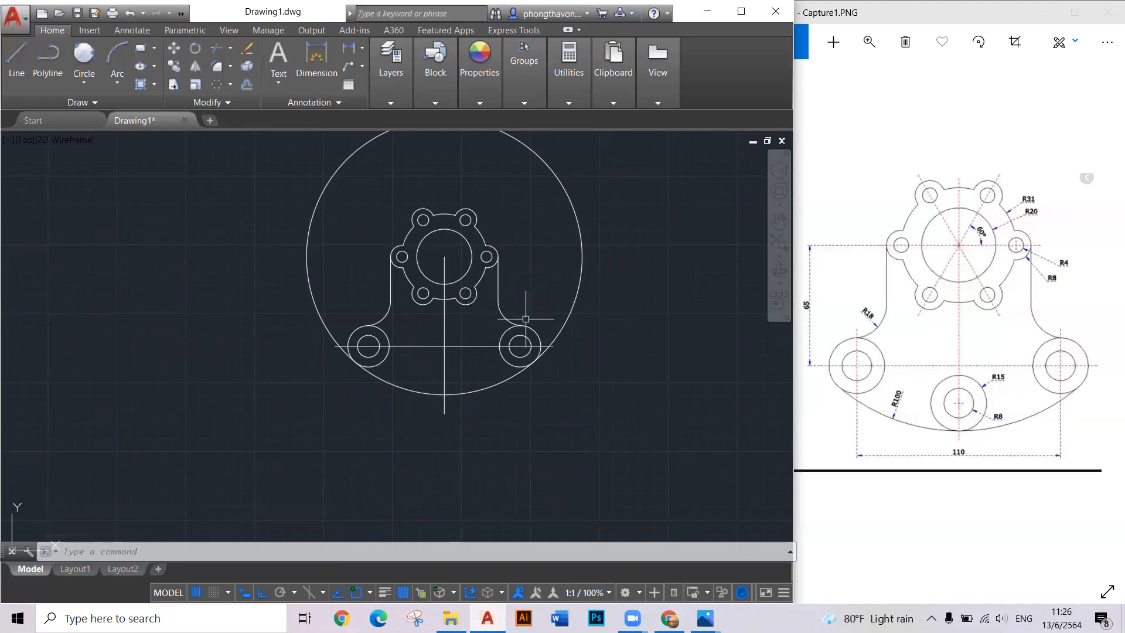
Delete the horizontal and vertical construction lines running through the lugs and the hub.
left_click(472, 360)
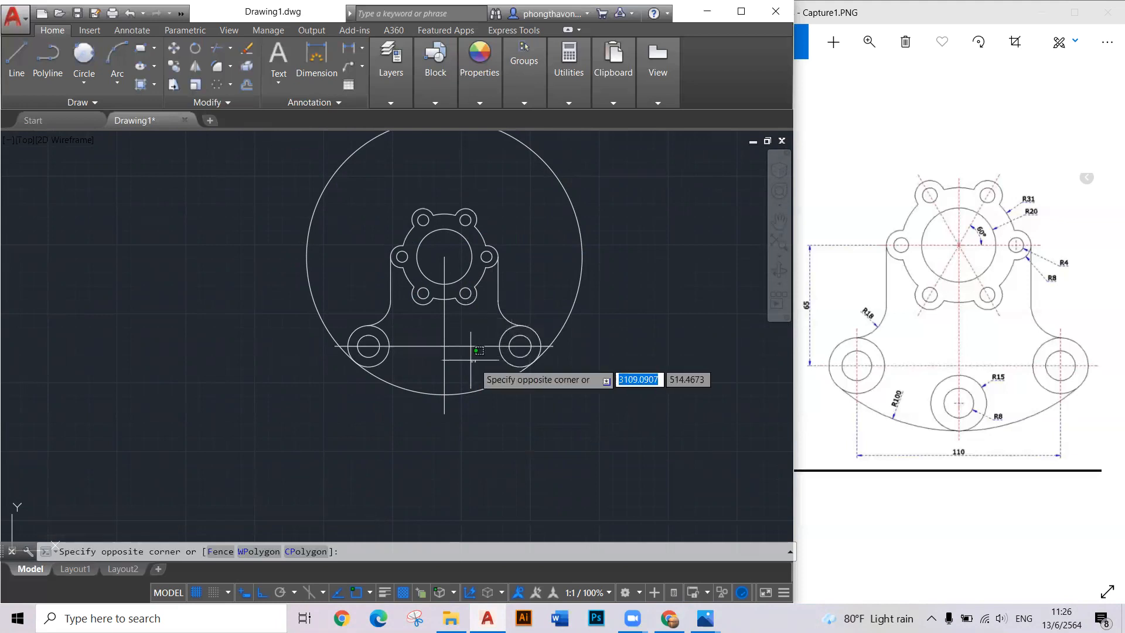
left_click(431, 331)
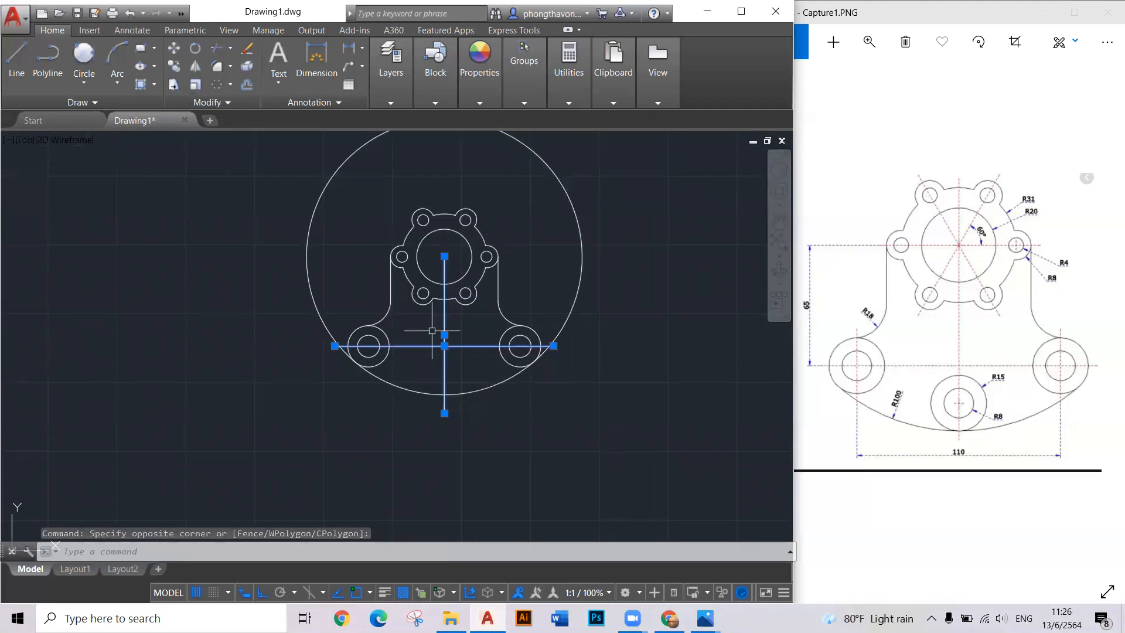
key("Delete")
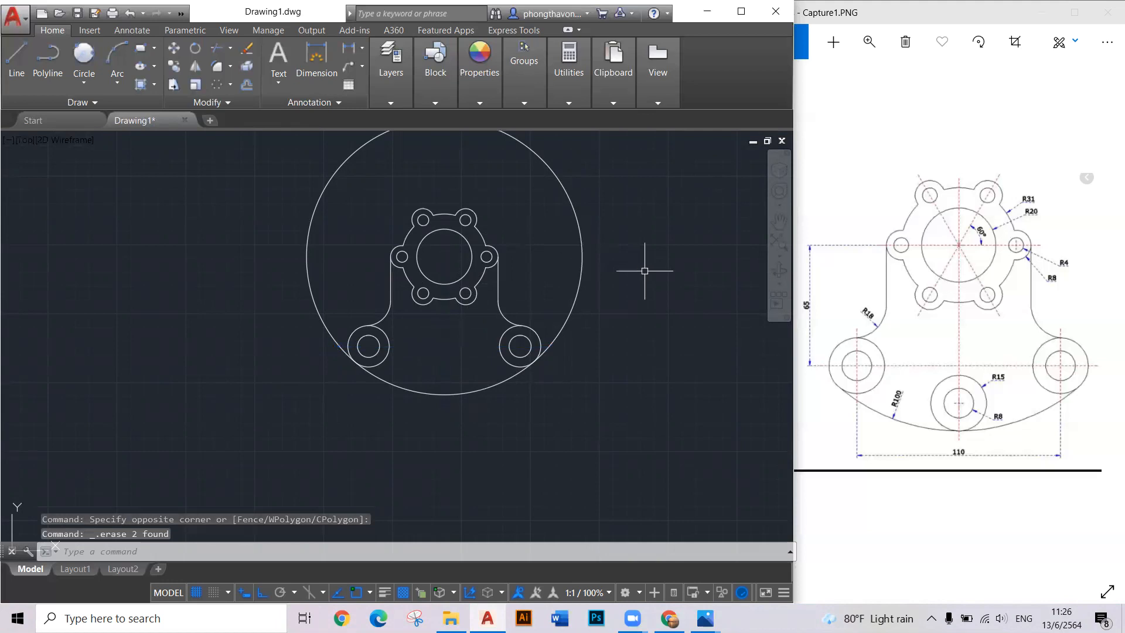
Trim the radius 100 circle at the two lugs, keeping only the bottom arc between them.
key("Return")
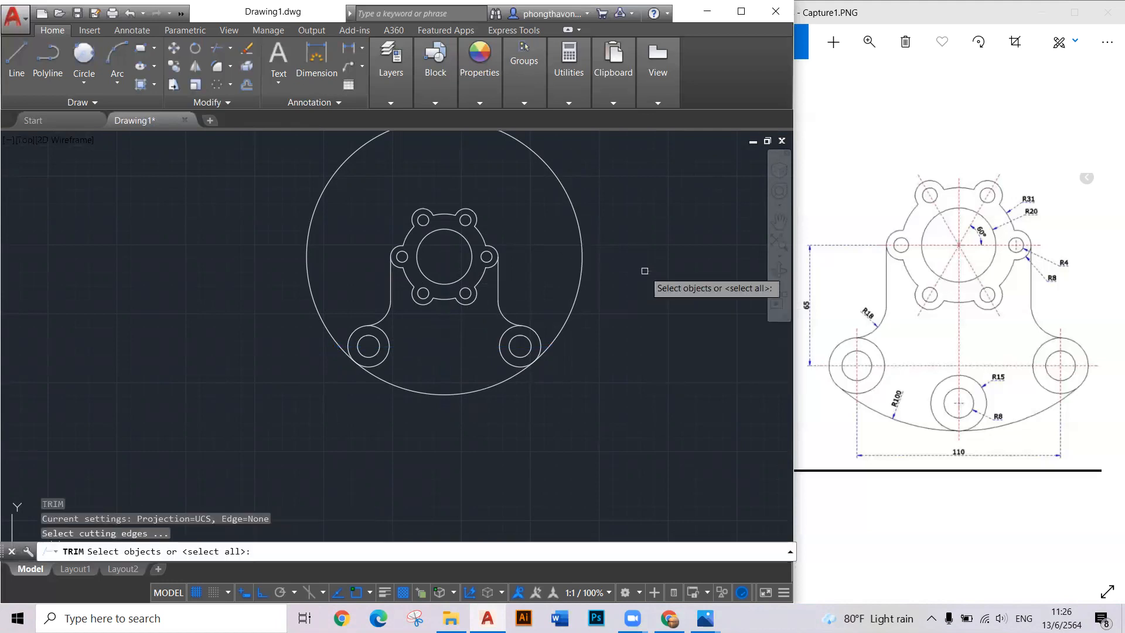
key("Return")
left_click(638, 269)
left_click(565, 217)
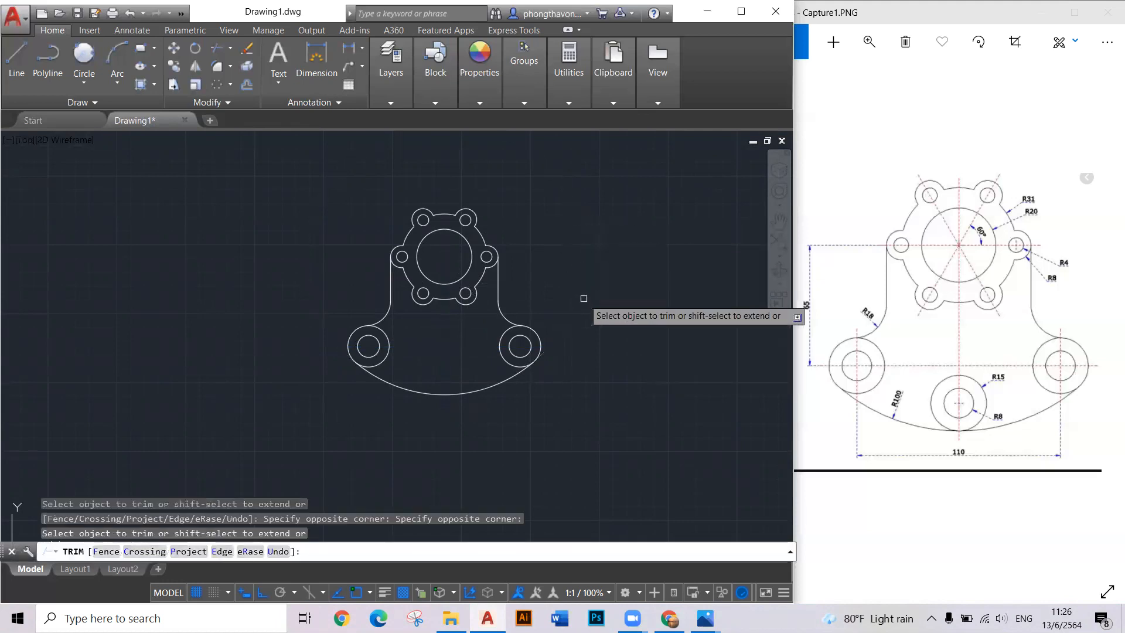
scroll(503, 161, "down", 2)
scroll(499, 184, "up", 2)
key("Return")
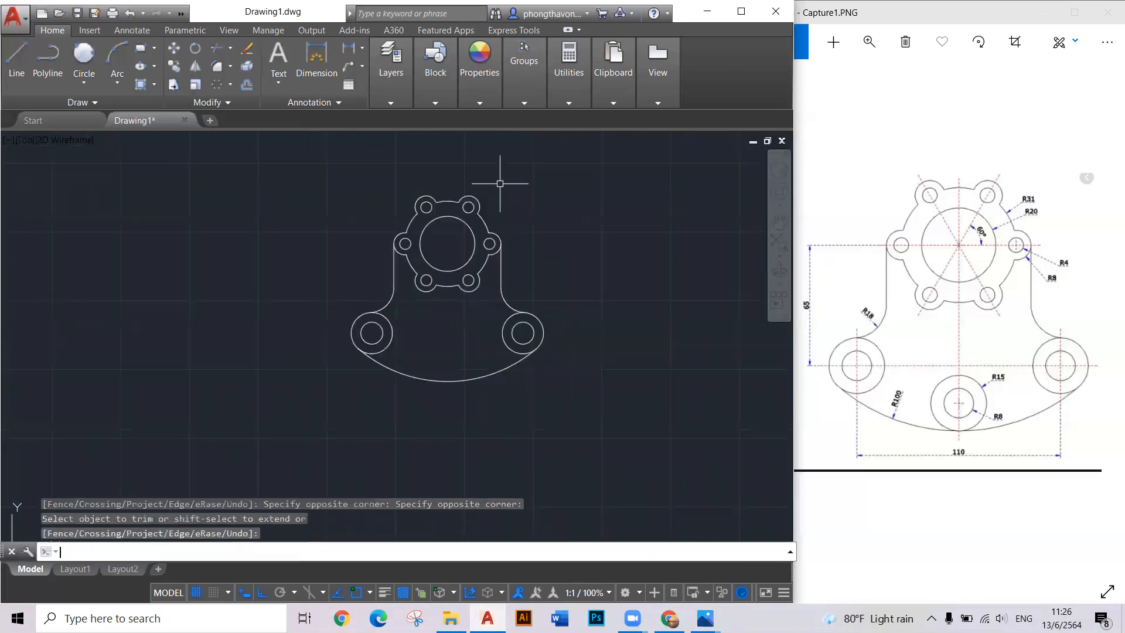
Draw a vertical construction line 15 long upward from the midpoint of the bottom R100 arc.
scroll(543, 297, "up", 4)
scroll(477, 257, "down", 2)
scroll(477, 257, "down", 2)
middle_click_drag(420, 275, 417, 328)
scroll(488, 307, "up", 2)
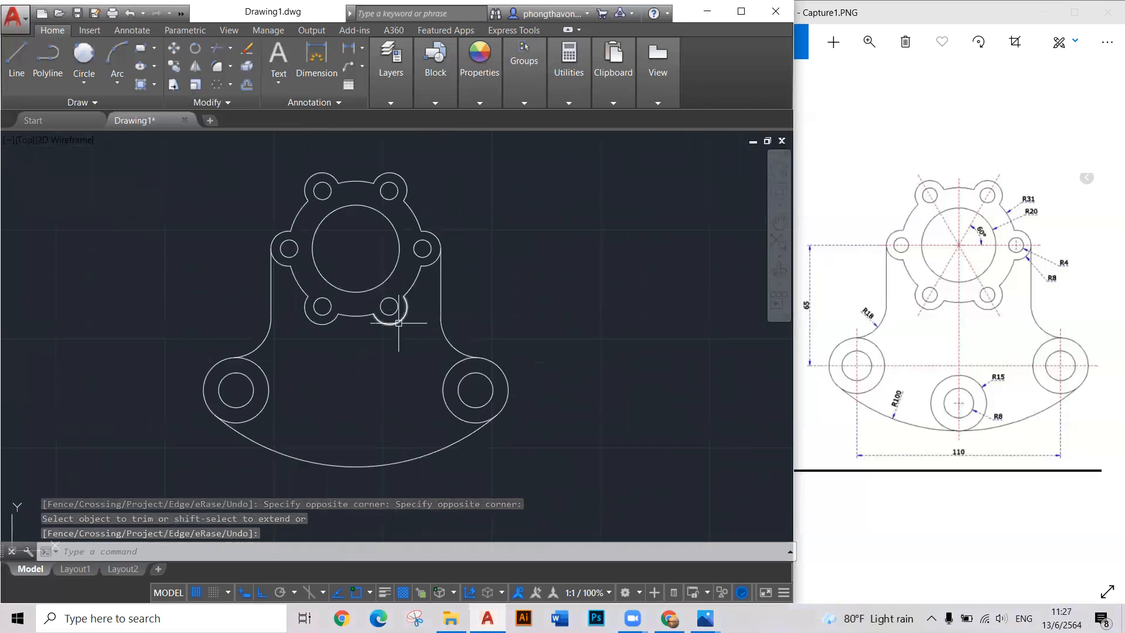
scroll(398, 322, "down", 2)
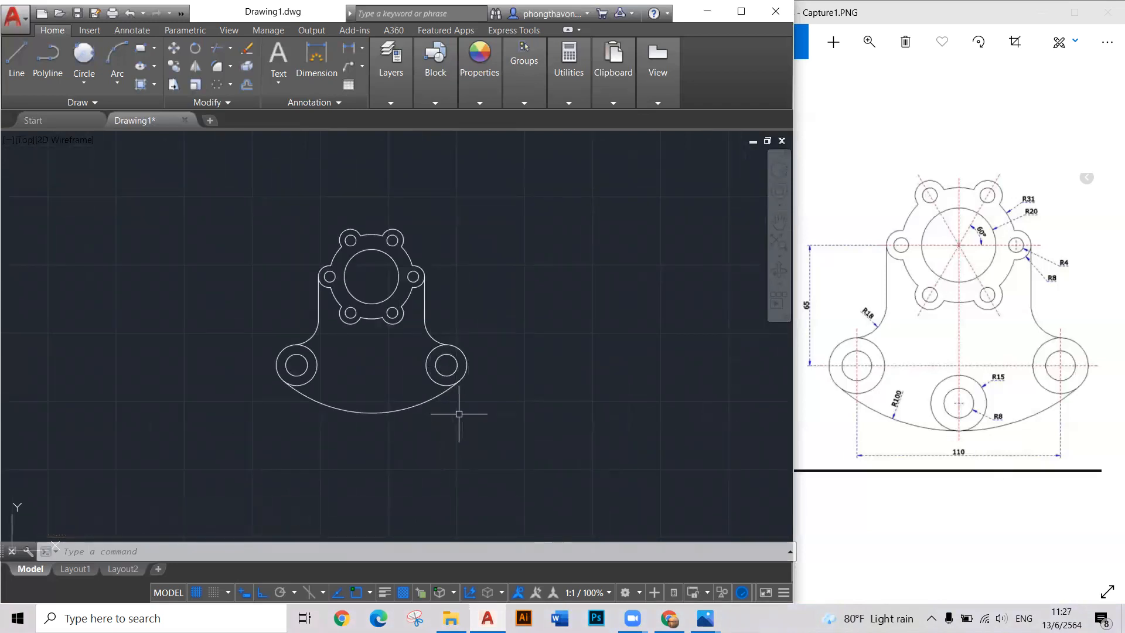
left_click(16, 54)
left_click(371, 411)
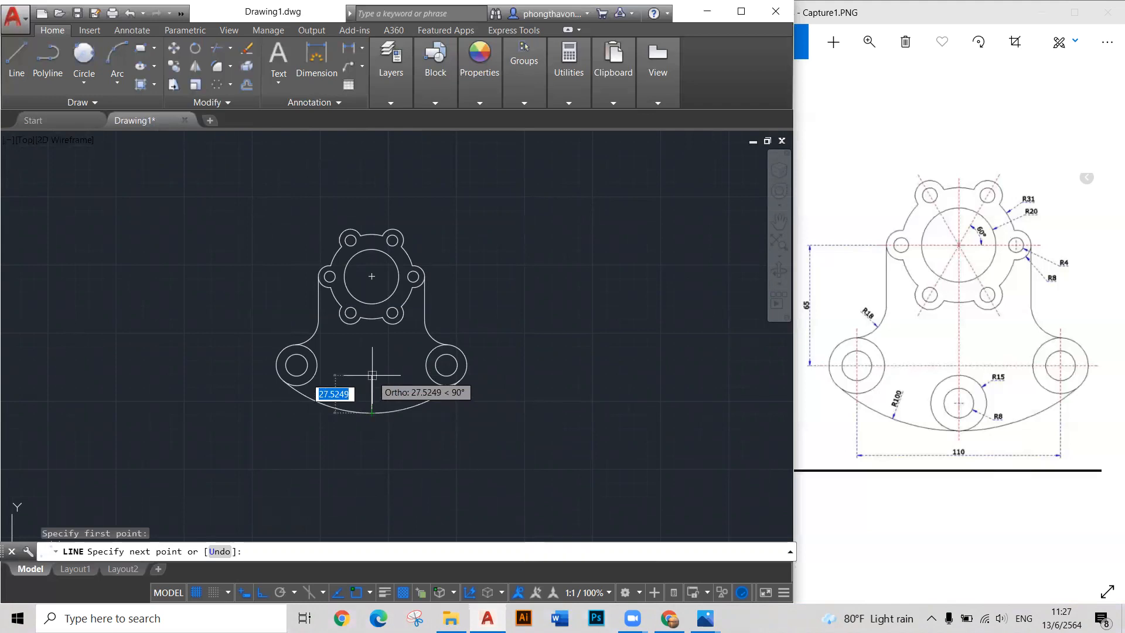
type("15")
key("Return")
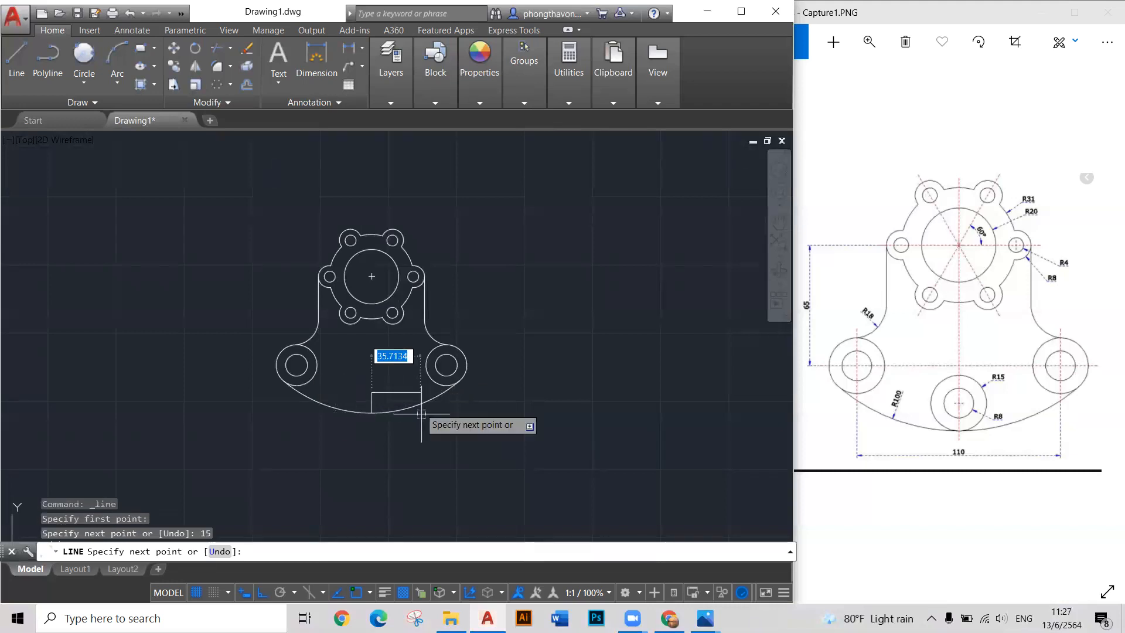
key("Return")
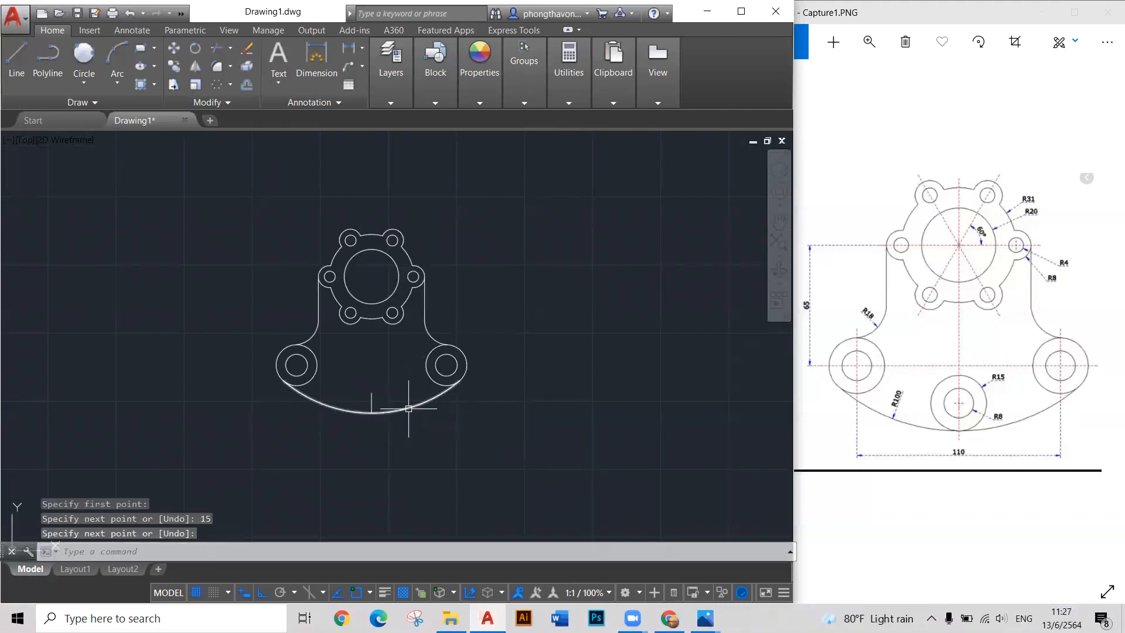
Draw a circle of radius 15 centred on the construction line's upper end and passing through its lower end on the bottom arc.
scroll(394, 398, "up", 4)
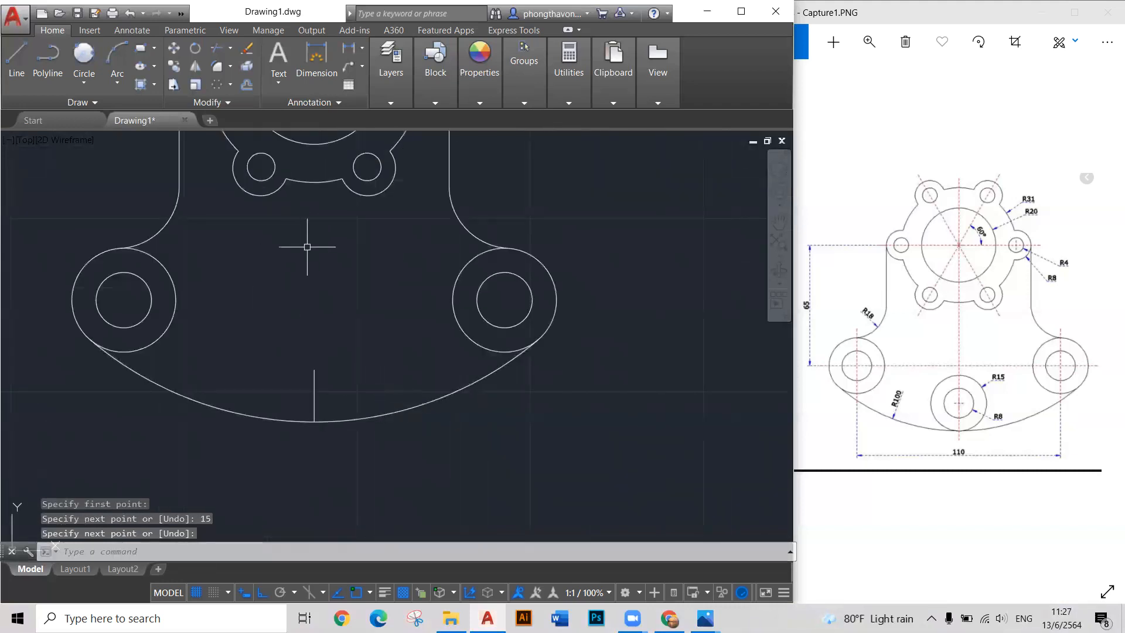
type("CV")
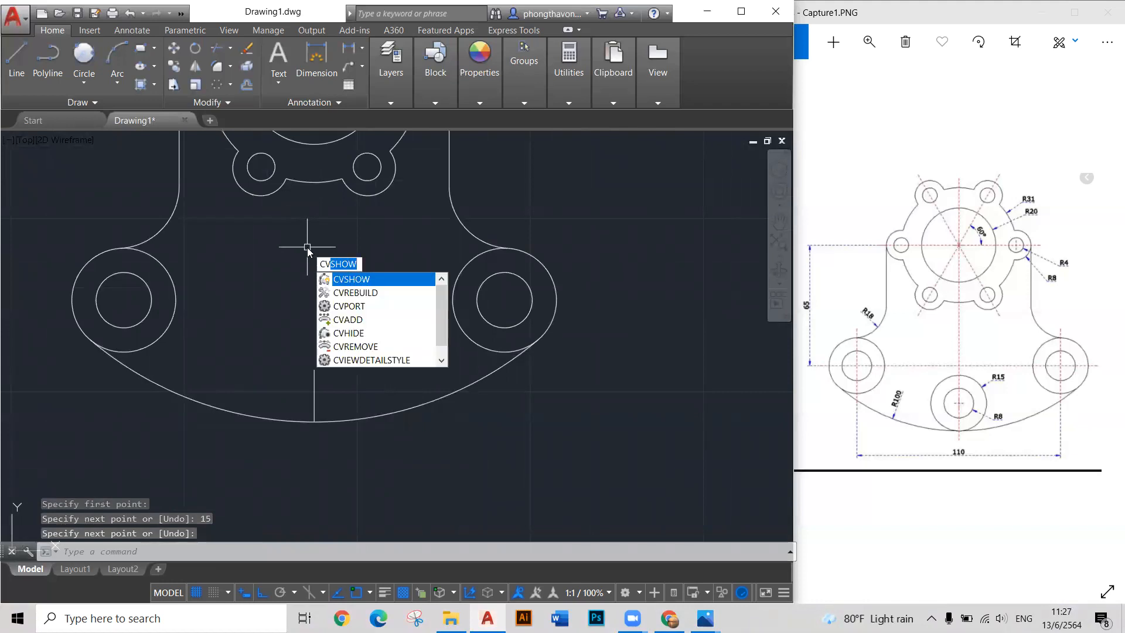
key("BackSpace")
key("BackSpace")
key("Return")
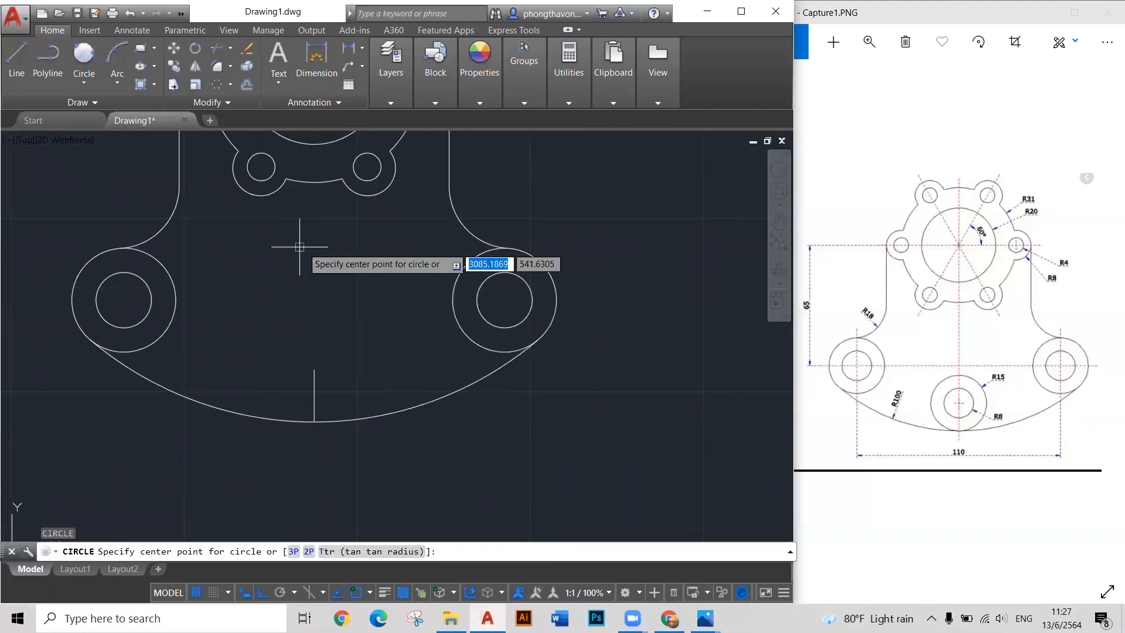
left_click(314, 370)
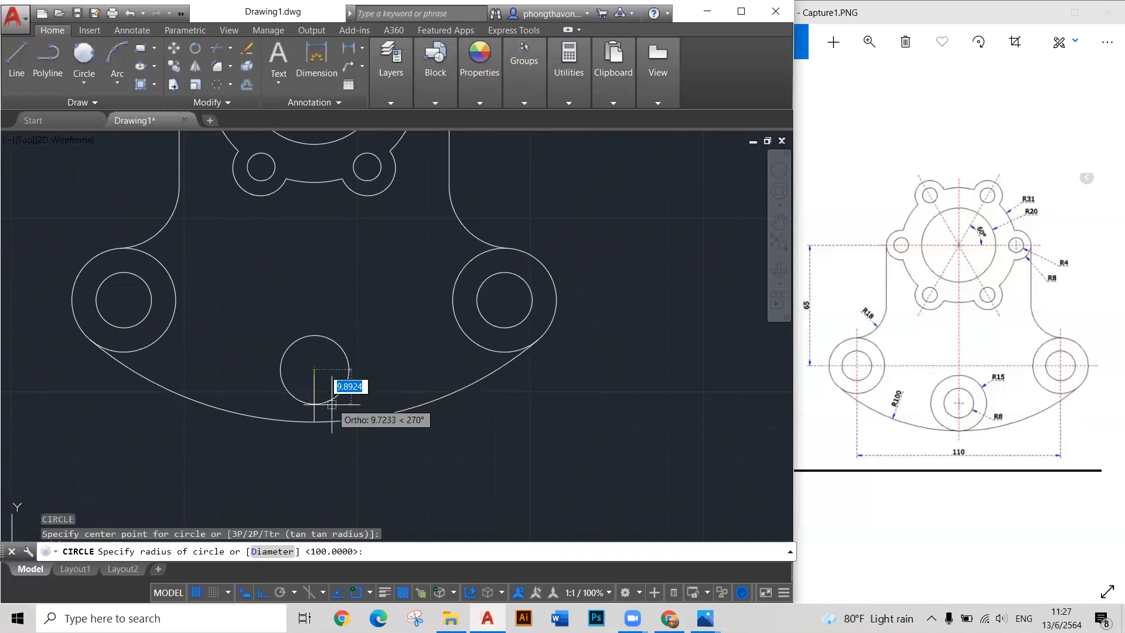
left_click(315, 421)
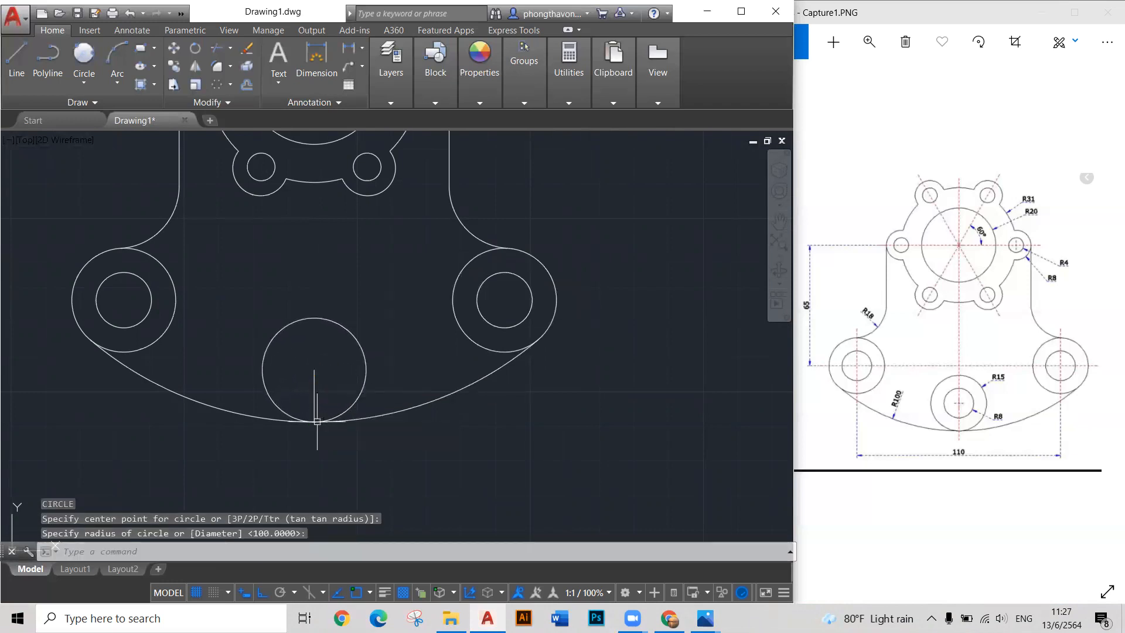
Draw a circle of radius 8 concentric with the radius 15 circle at the bottom.
key("Return")
left_click(314, 369)
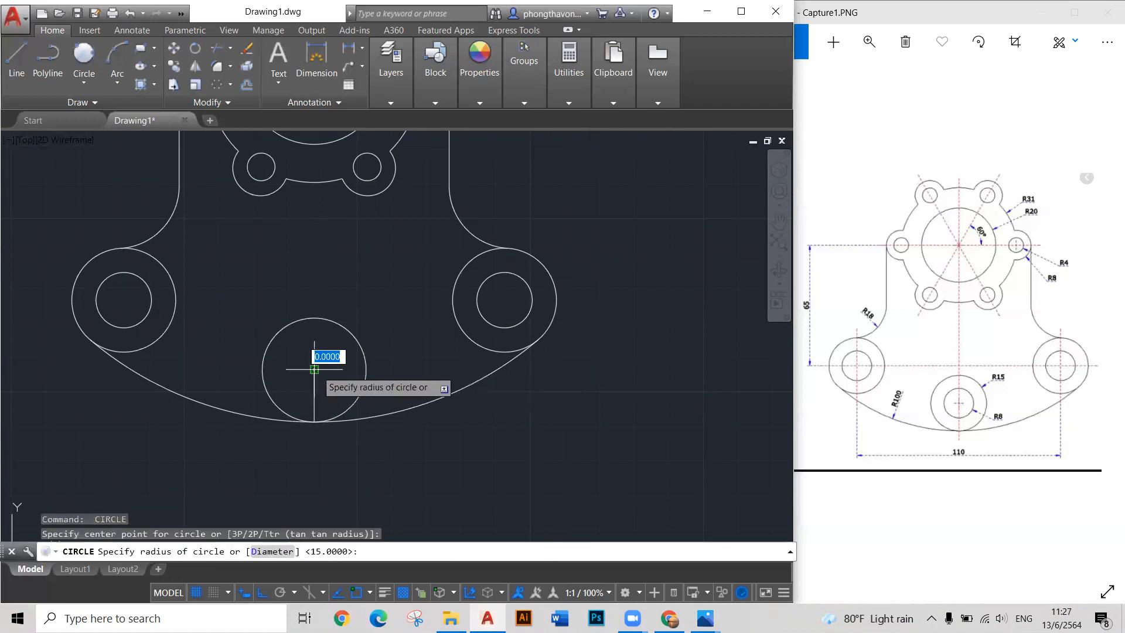
type("8")
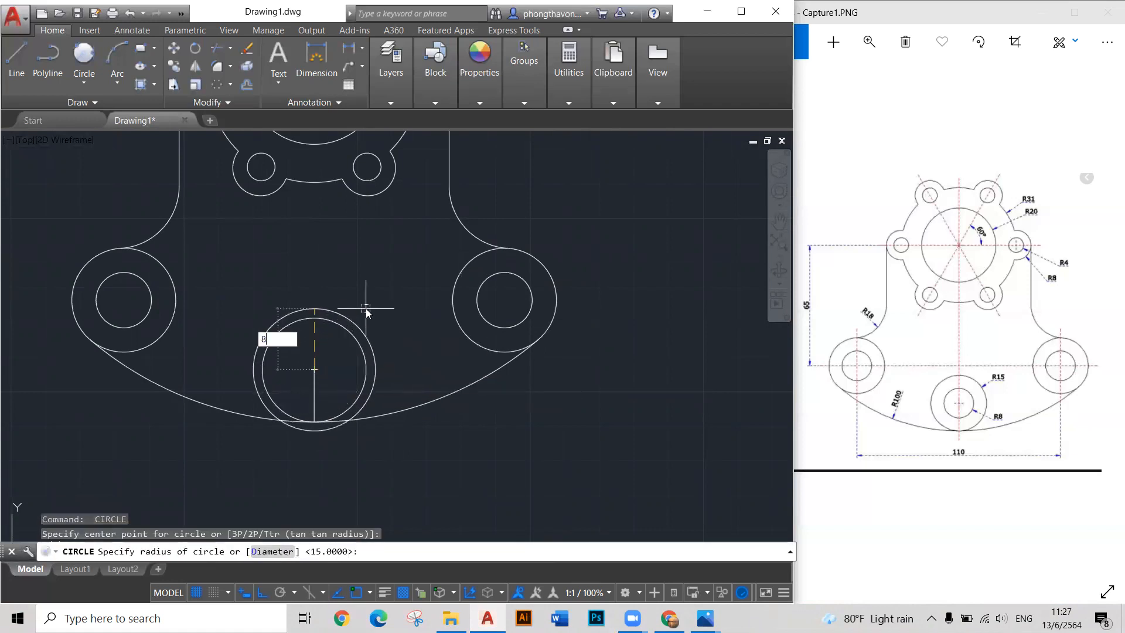
key("Return")
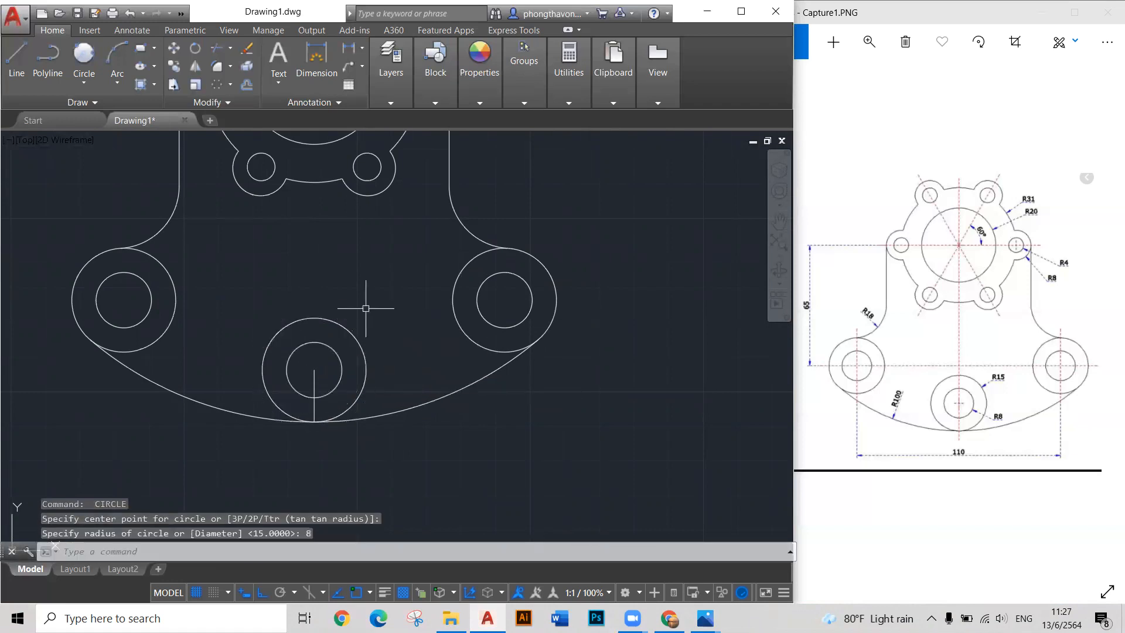
Delete the short vertical construction line inside the bottom boss circles.
left_click(315, 378)
key("Delete")
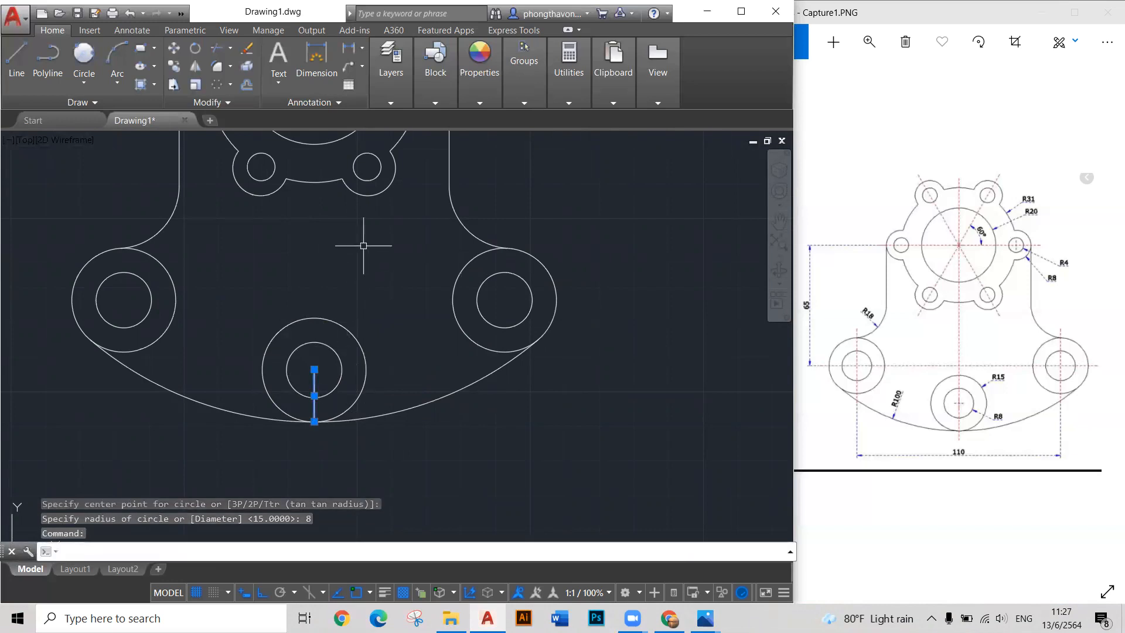
key("Escape")
key("Escape")
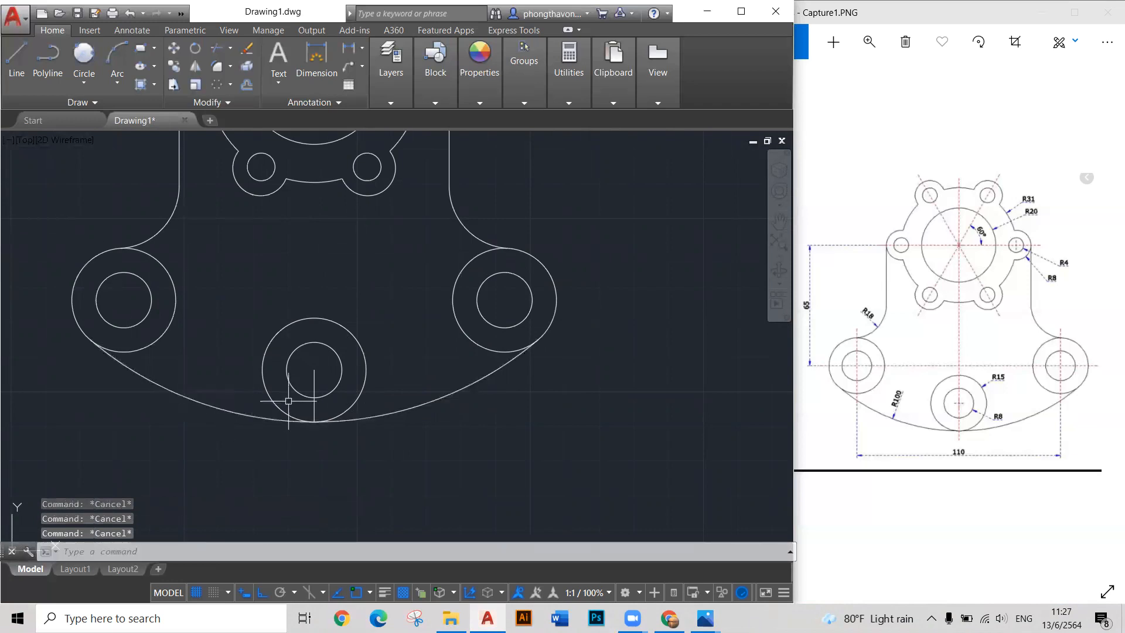
left_click(313, 378)
key("Delete")
scroll(377, 314, "up", 1)
scroll(375, 313, "down", 4)
scroll(375, 312, "down", 2)
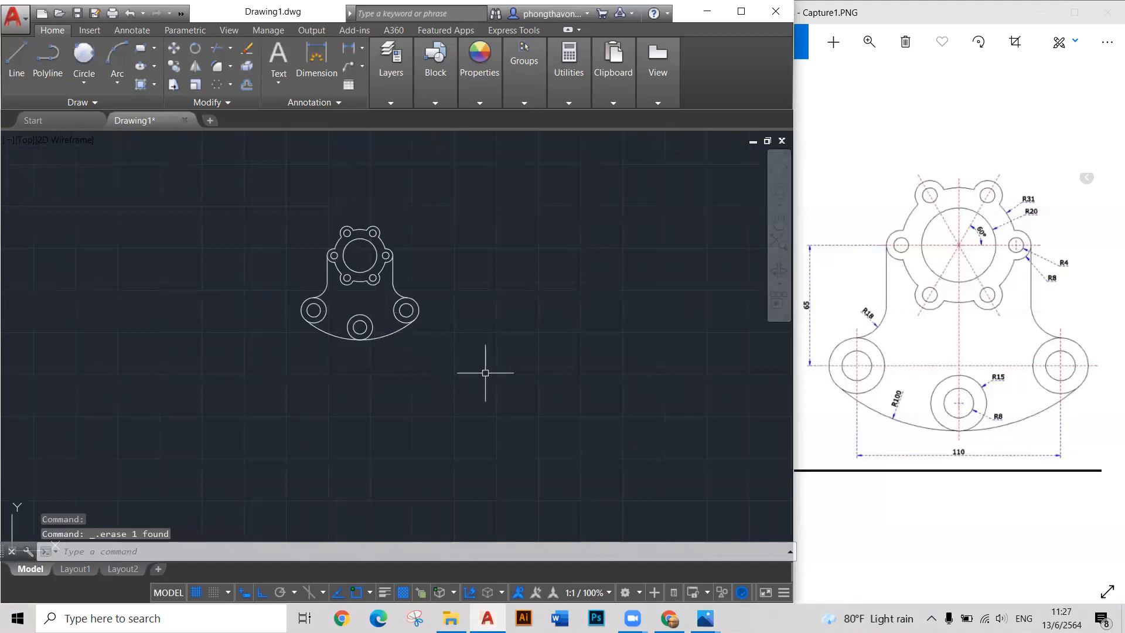
Make guideline the current layer.
scroll(420, 317, "up", 2)
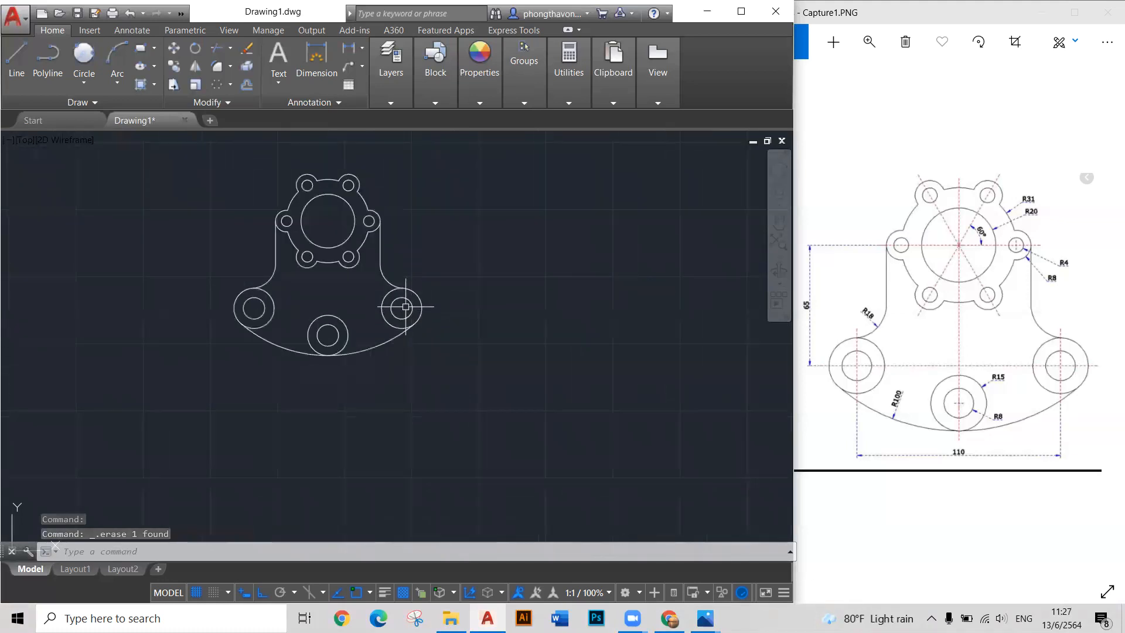
middle_click_drag(328, 207, 329, 246)
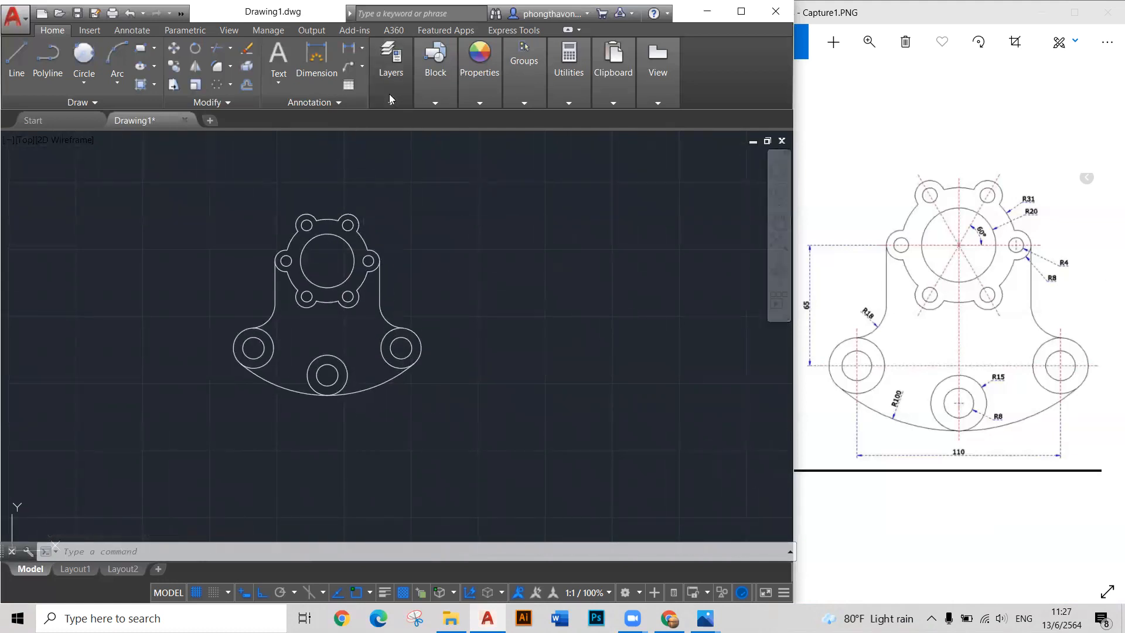
left_click(390, 101)
left_click(476, 119)
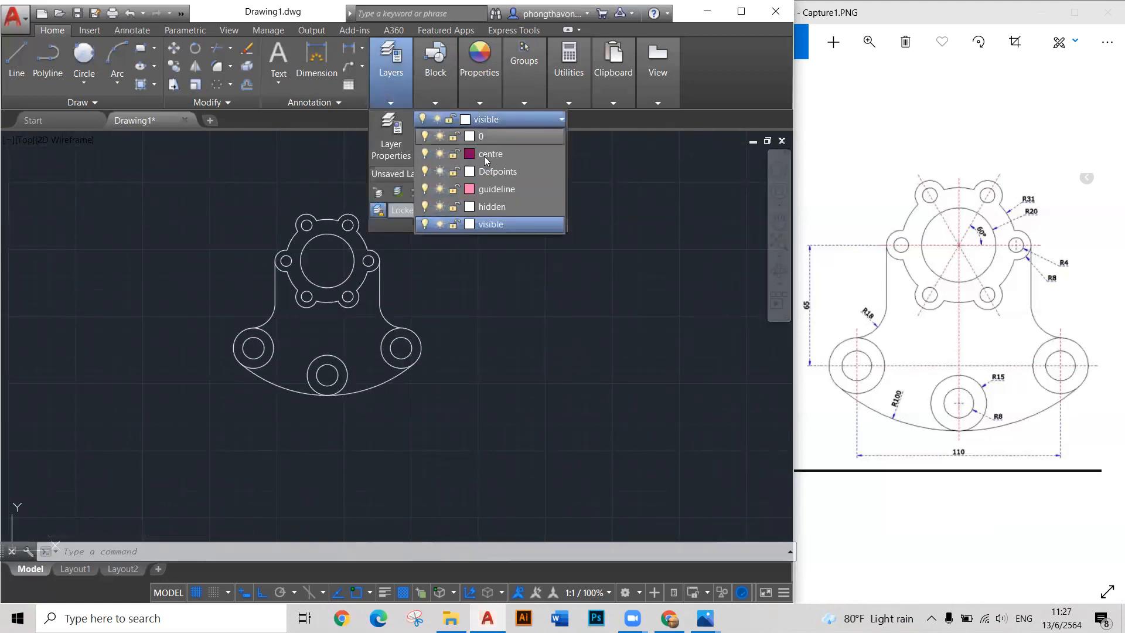
left_click(498, 189)
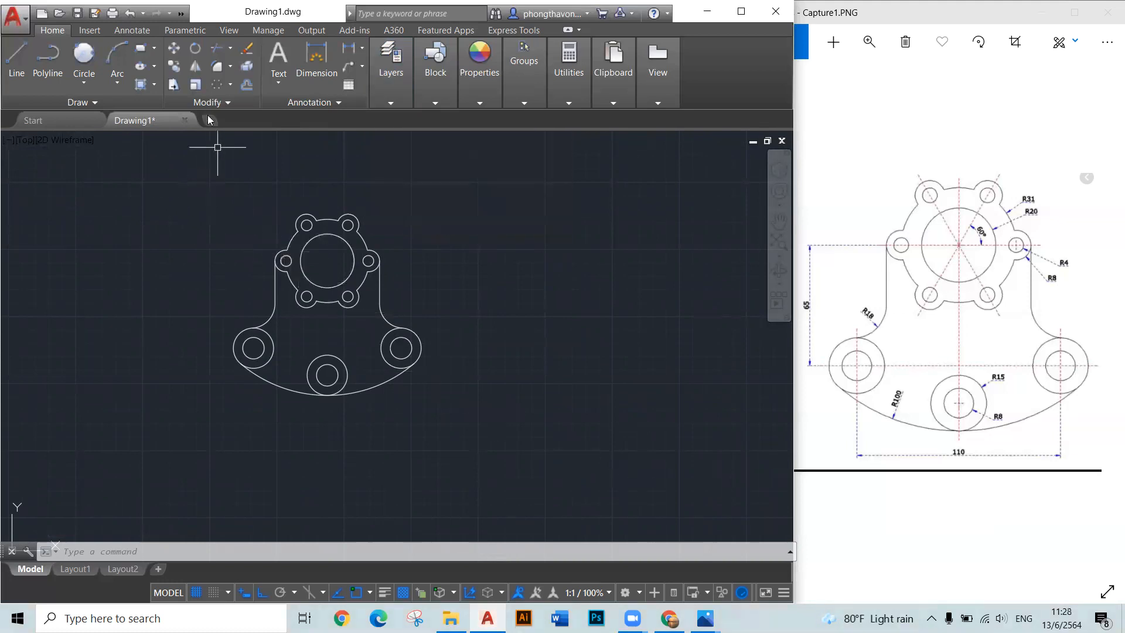
Add a vertical dimension between the hub centre and the left boss centre, placed outside the plate's left edge.
left_click(133, 31)
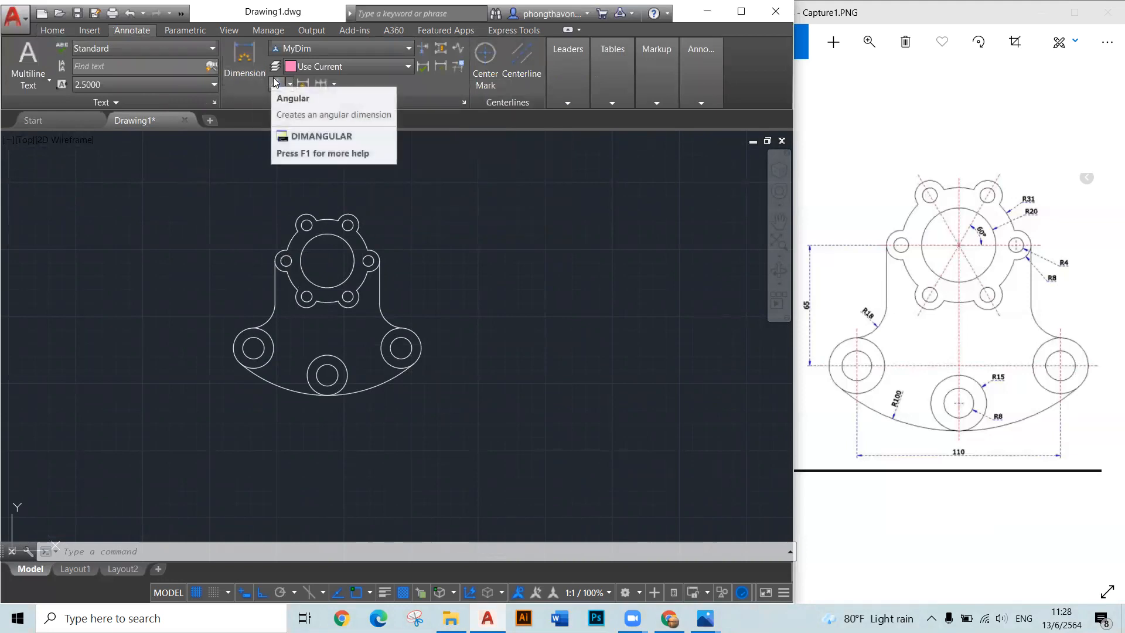
left_click(247, 76)
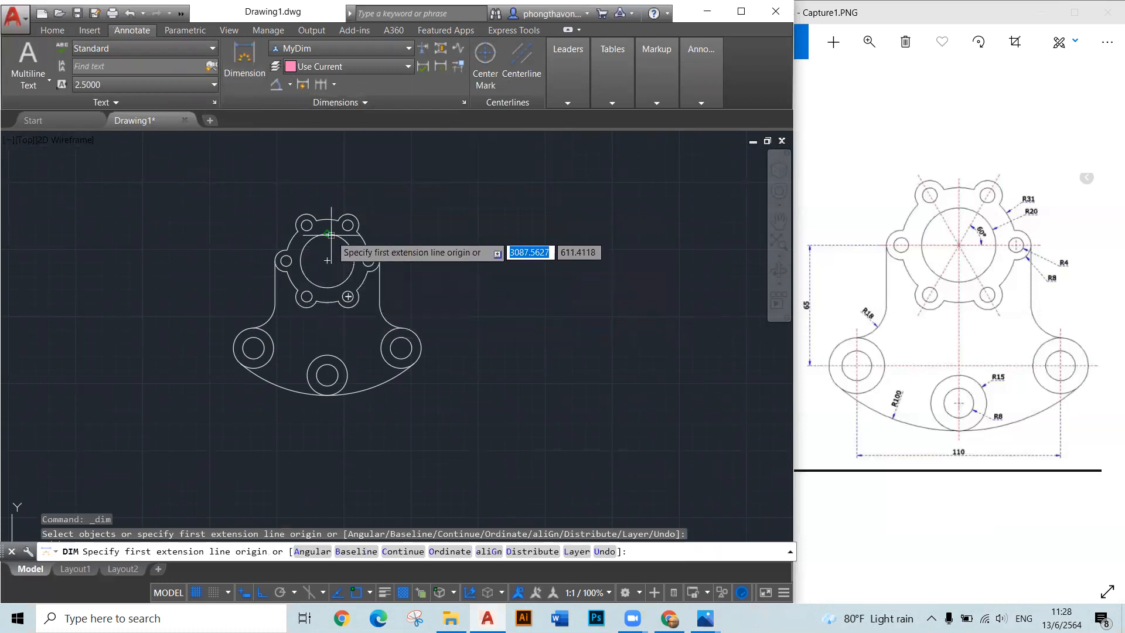
left_click(329, 261)
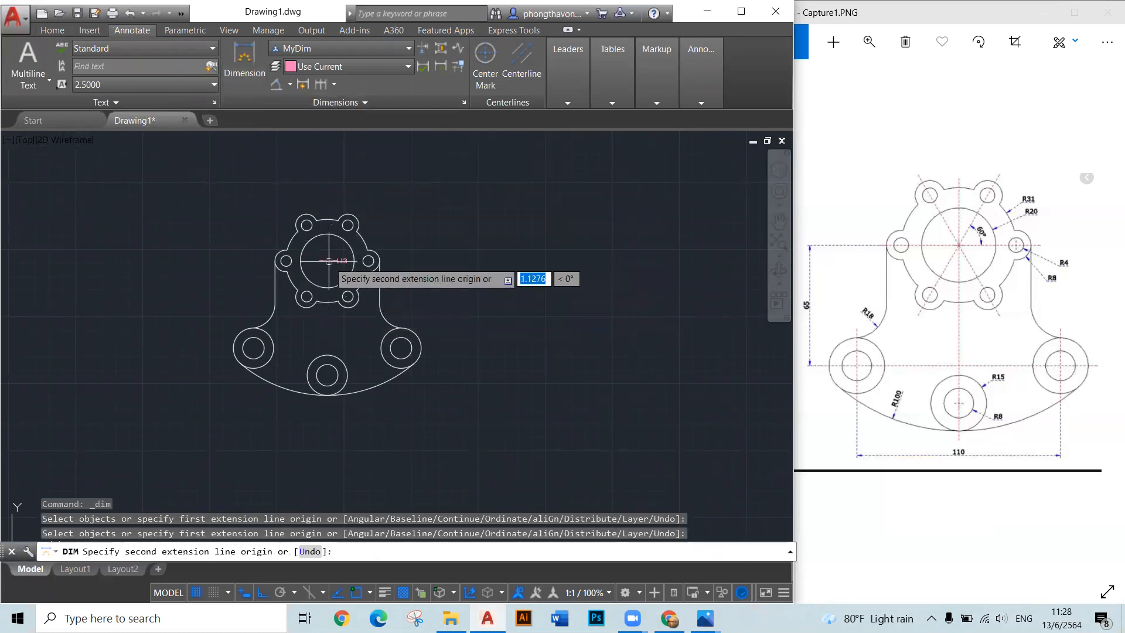
left_click(253, 348)
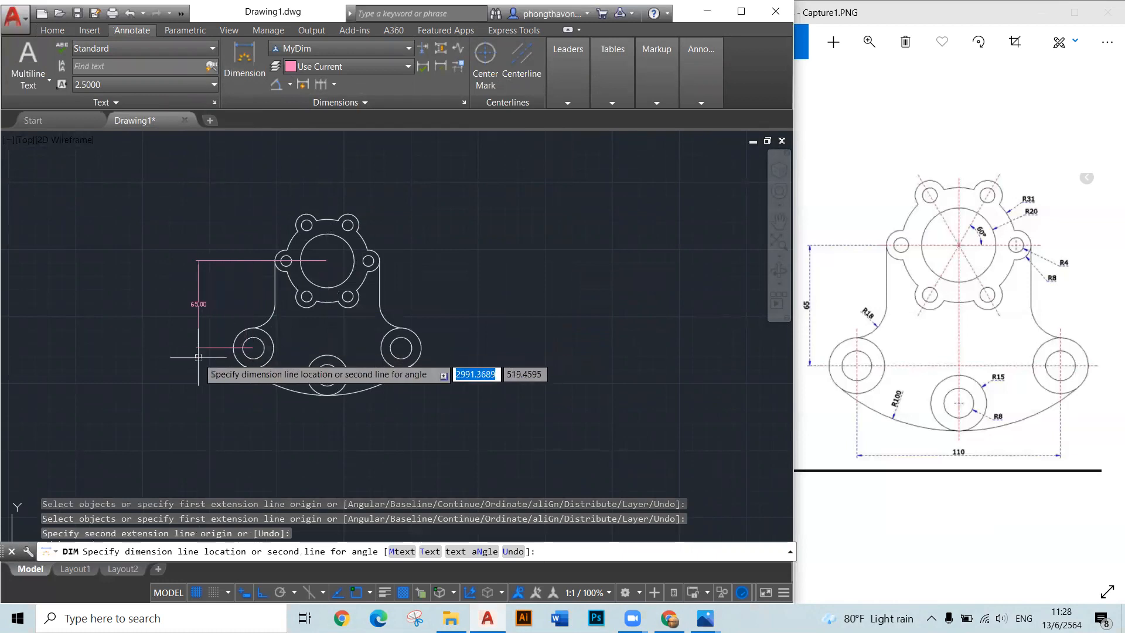
left_click(197, 319)
Dimension the horizontal distance between the left and right boss centres, with the dimension line below the bottom arc.
scroll(263, 308, "up", 2)
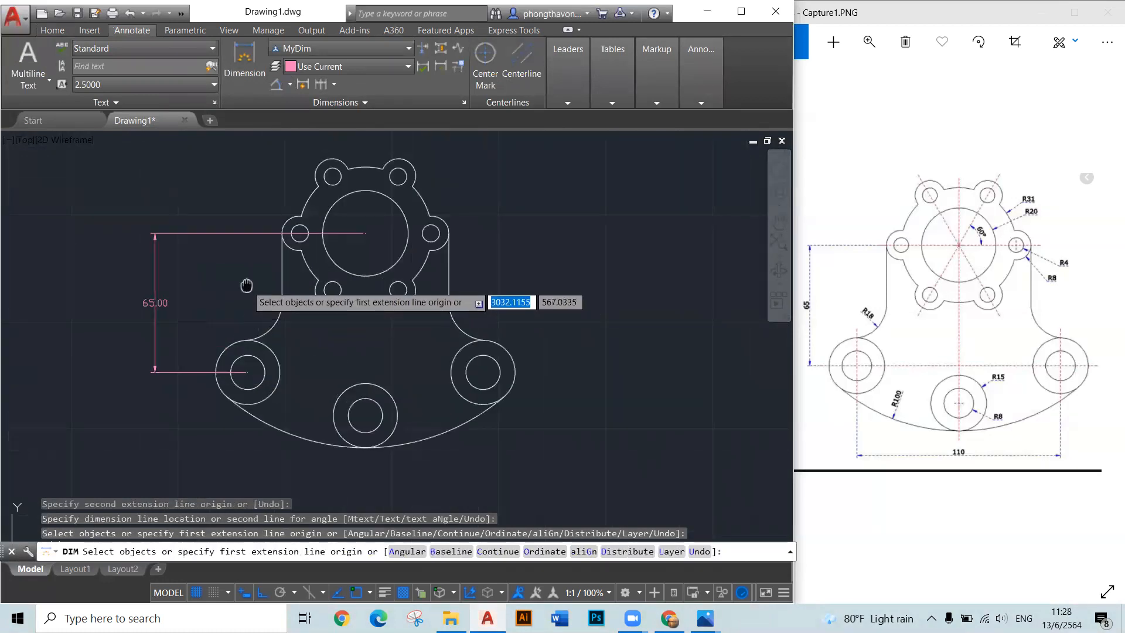
middle_click_drag(260, 306, 304, 339)
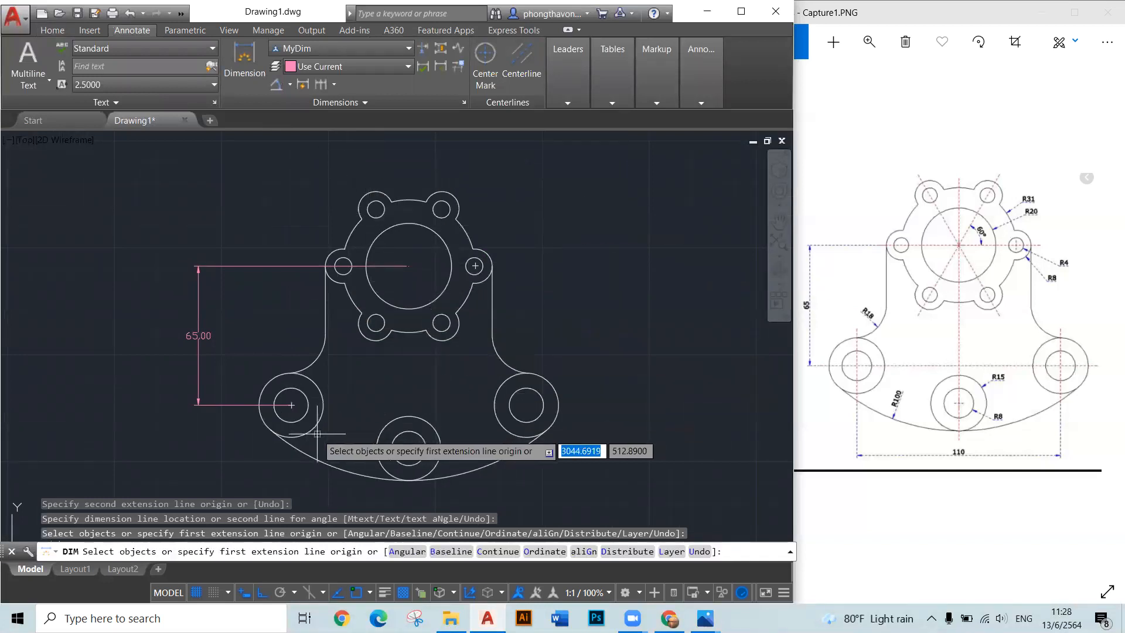
left_click(291, 405)
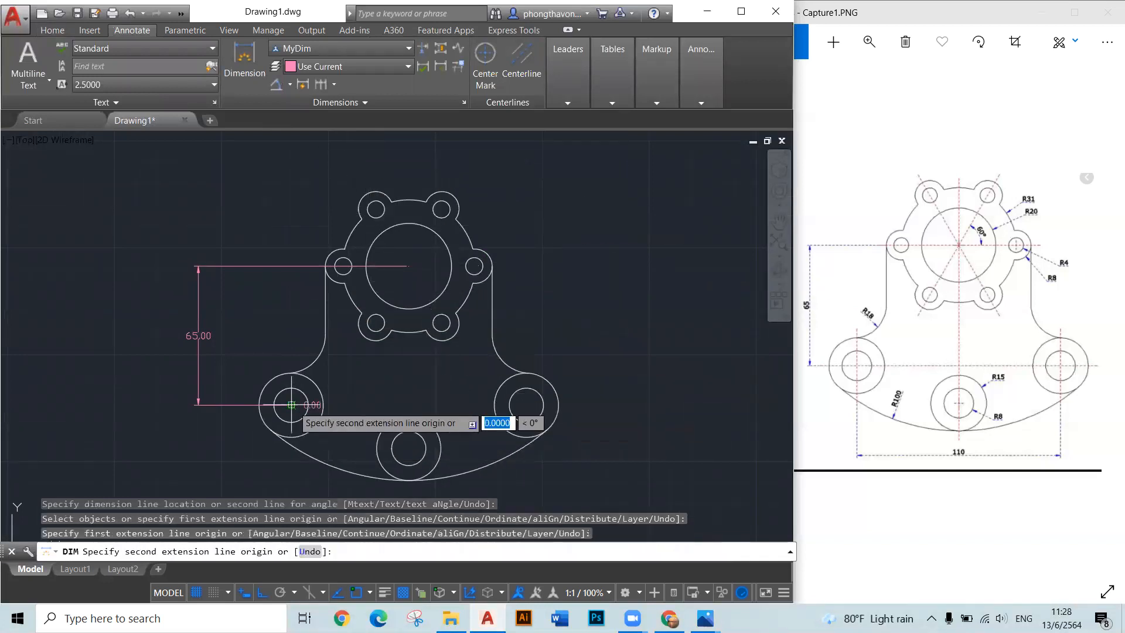
left_click(527, 404)
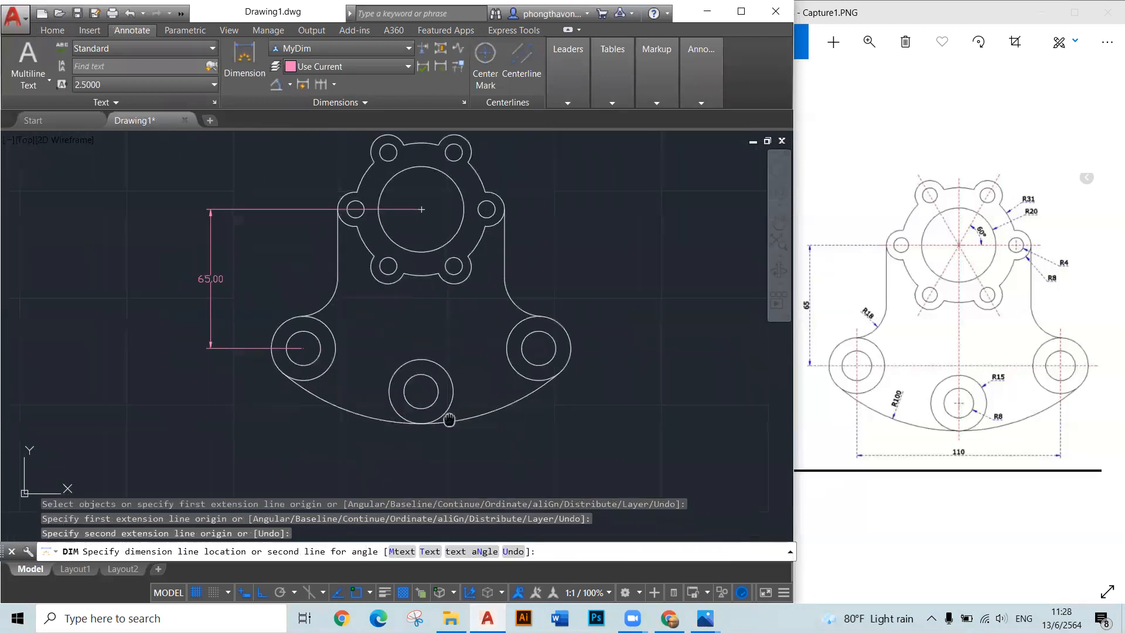
scroll(425, 473, "up", 2)
scroll(395, 468, "down", 4)
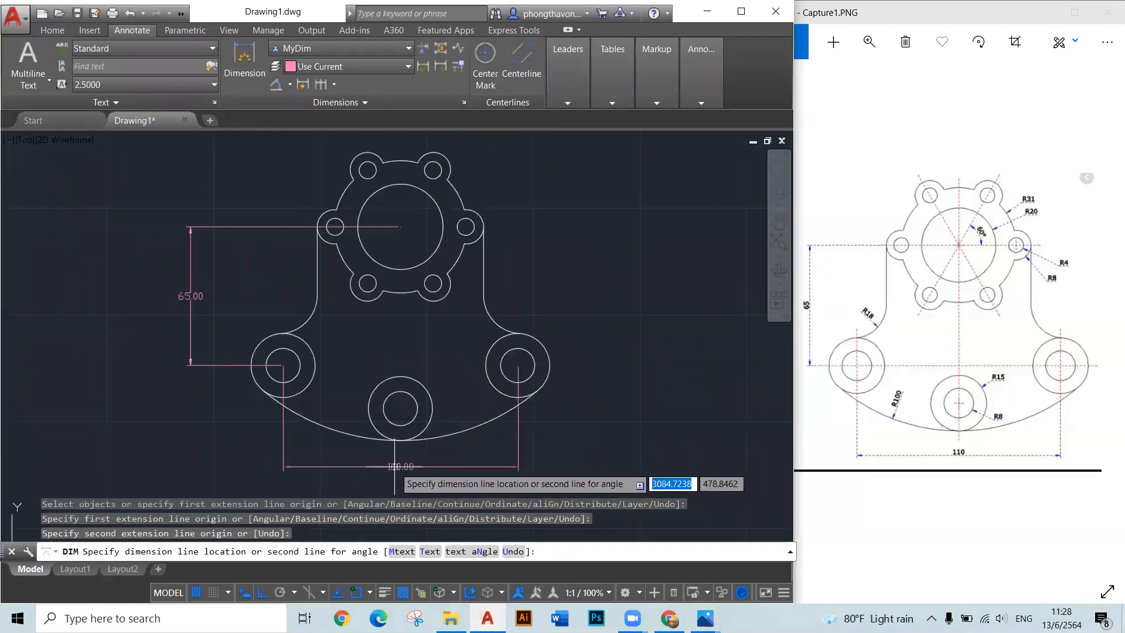
left_click(395, 476)
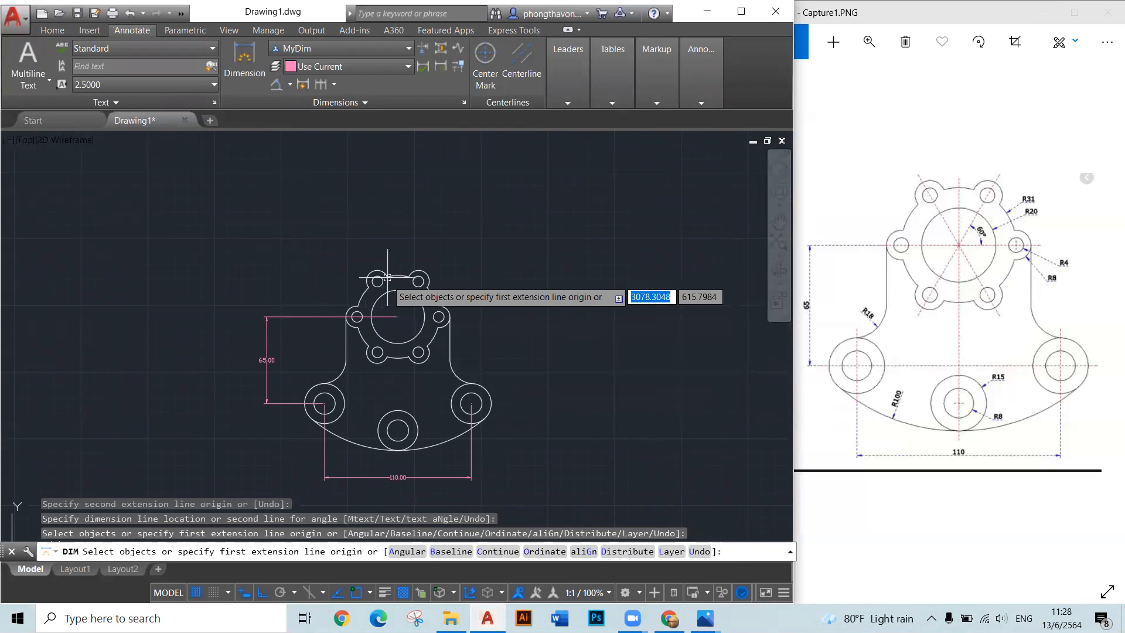
Add radius dimensions to the concave arc above the right boss and to the large bottom arc.
left_click(288, 84)
left_click(301, 227)
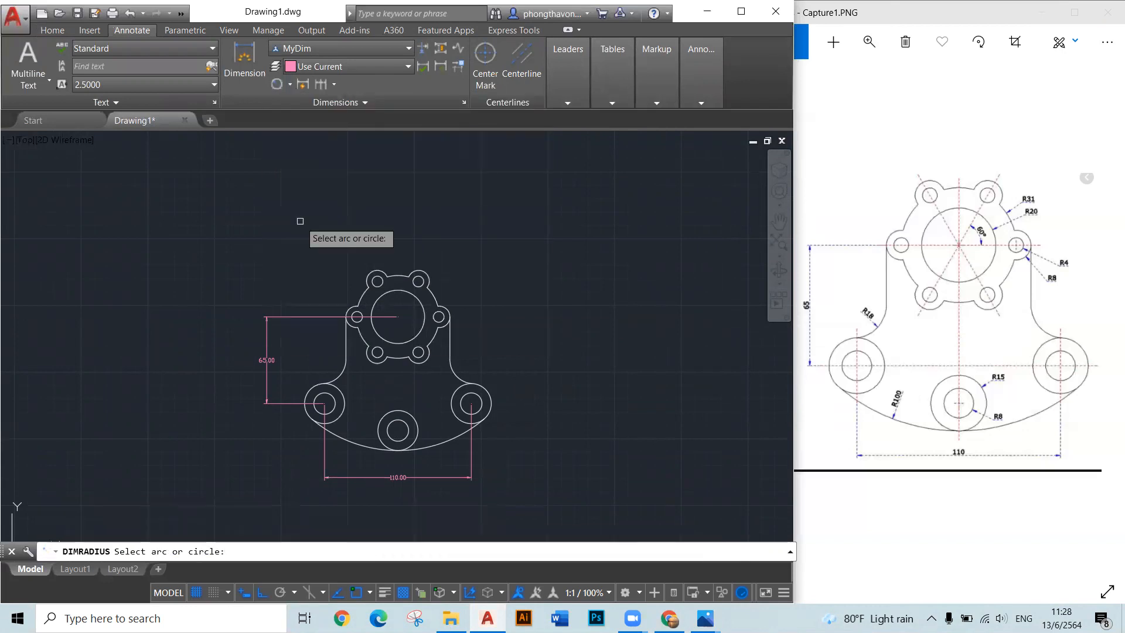
left_click(452, 382)
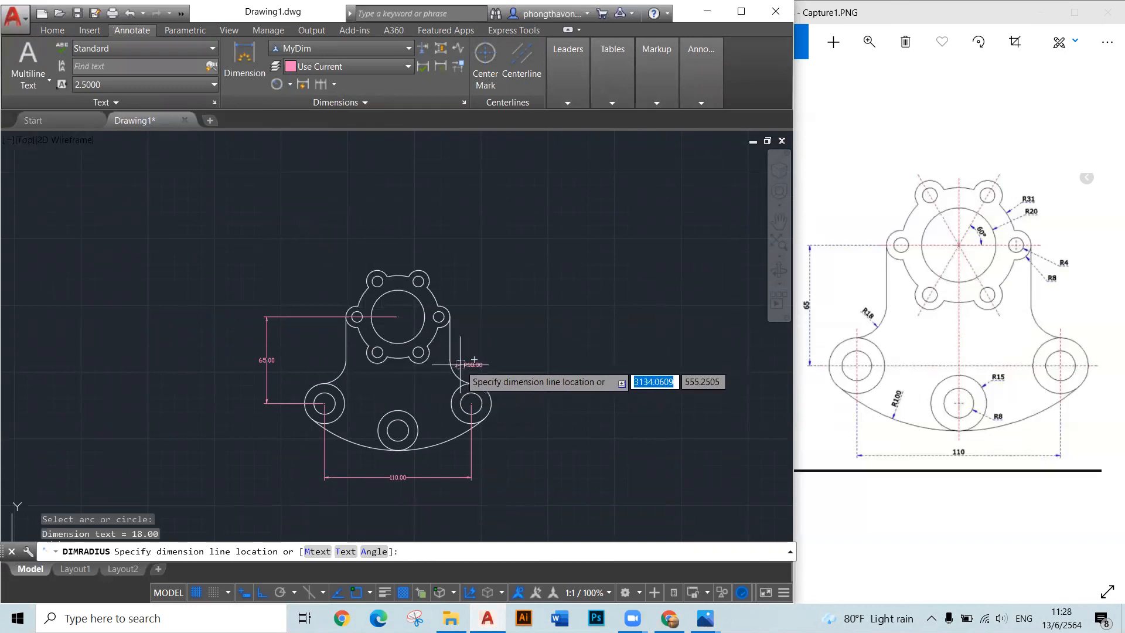
left_click(461, 364)
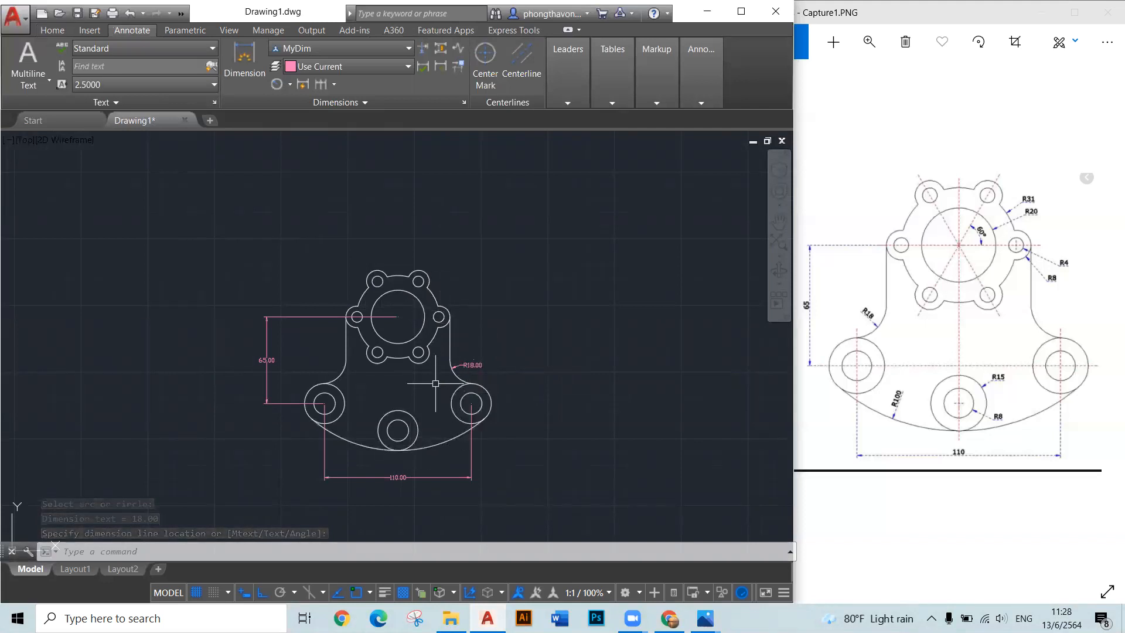
key("space")
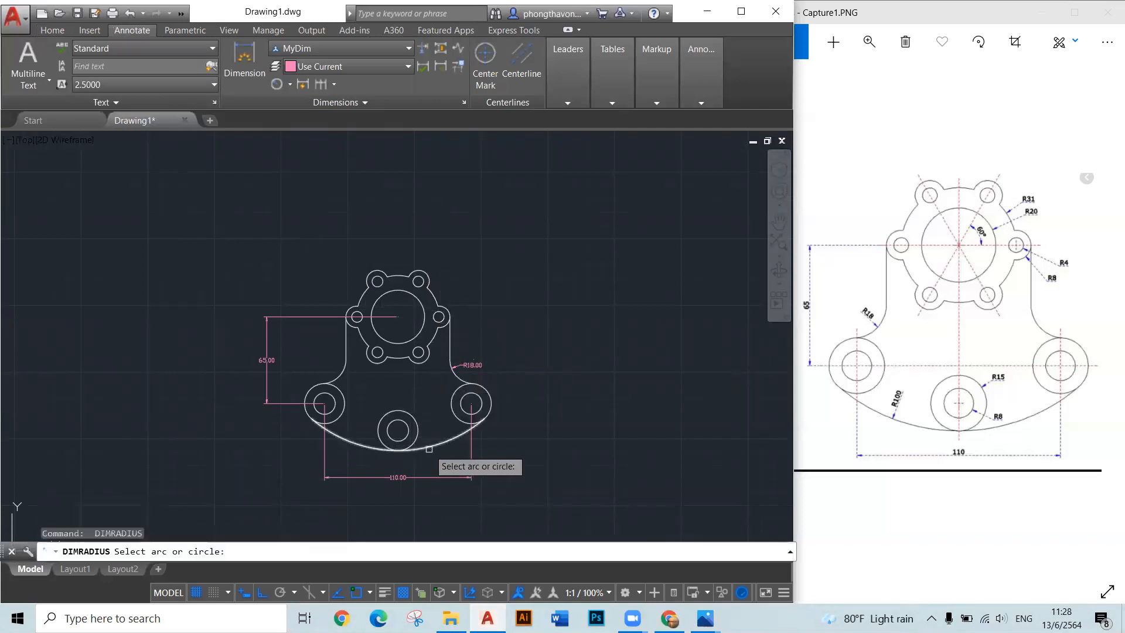
left_click(428, 449)
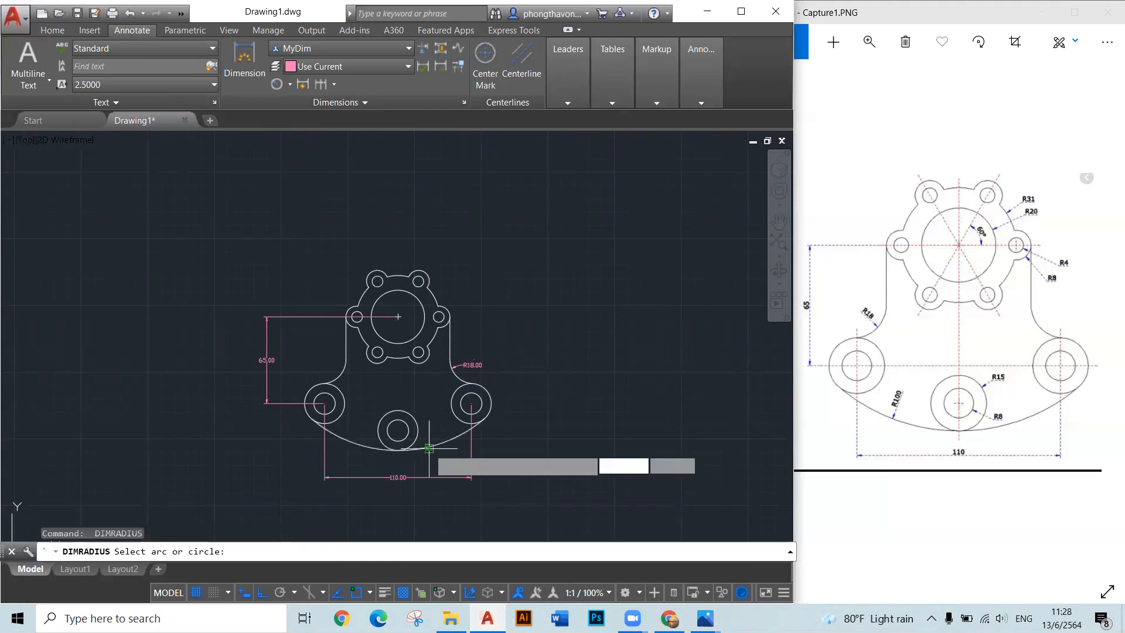
left_click(422, 400)
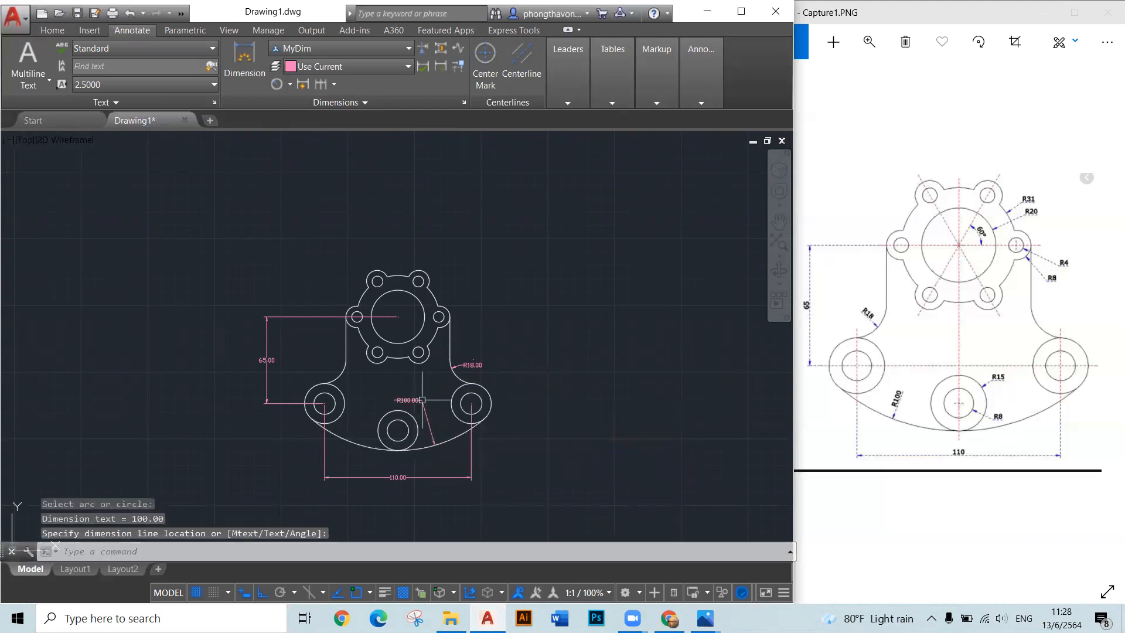
Add radius dimensions to the right boss's outer and inner circles, placing both outside the plate's right side.
key("space")
left_click(489, 400)
left_click(507, 376)
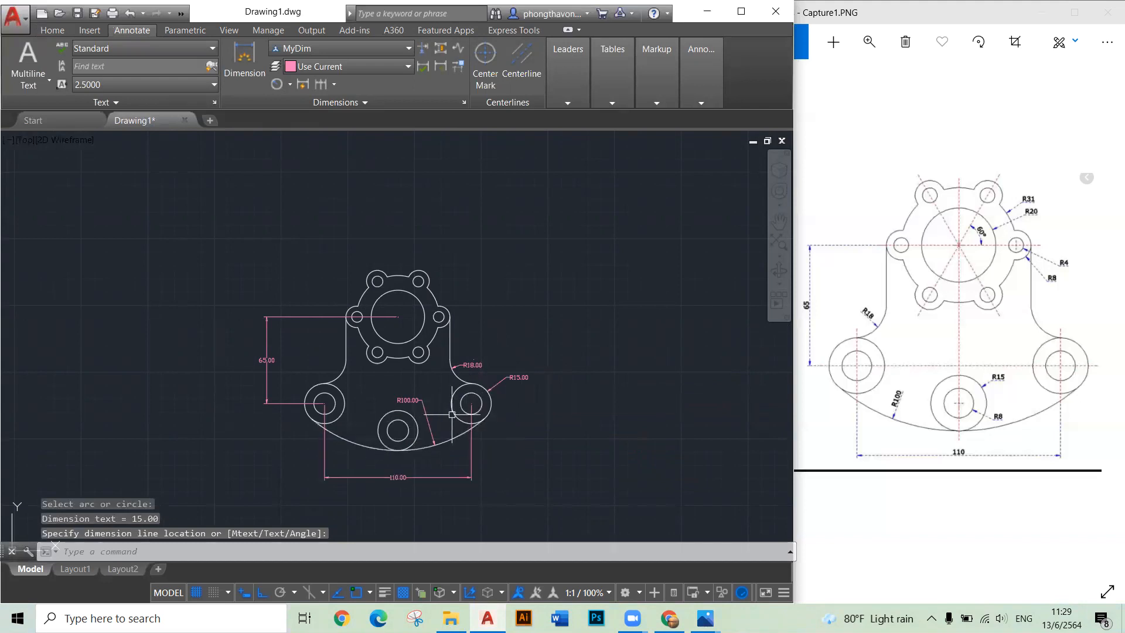
key("space")
left_click(480, 408)
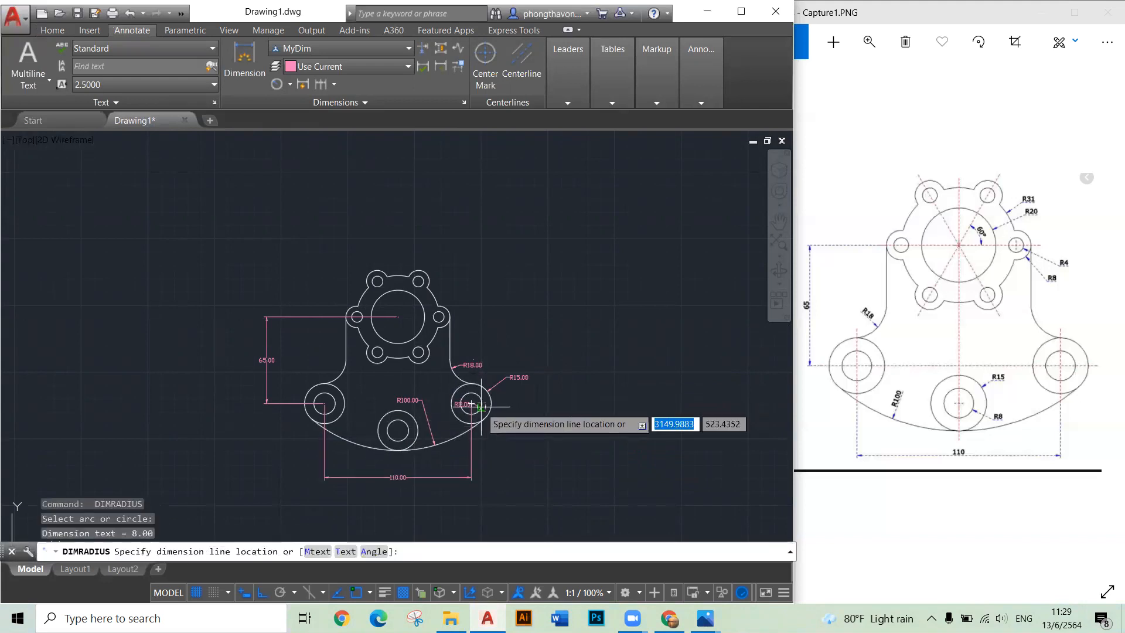
left_click(514, 408)
left_click(514, 407)
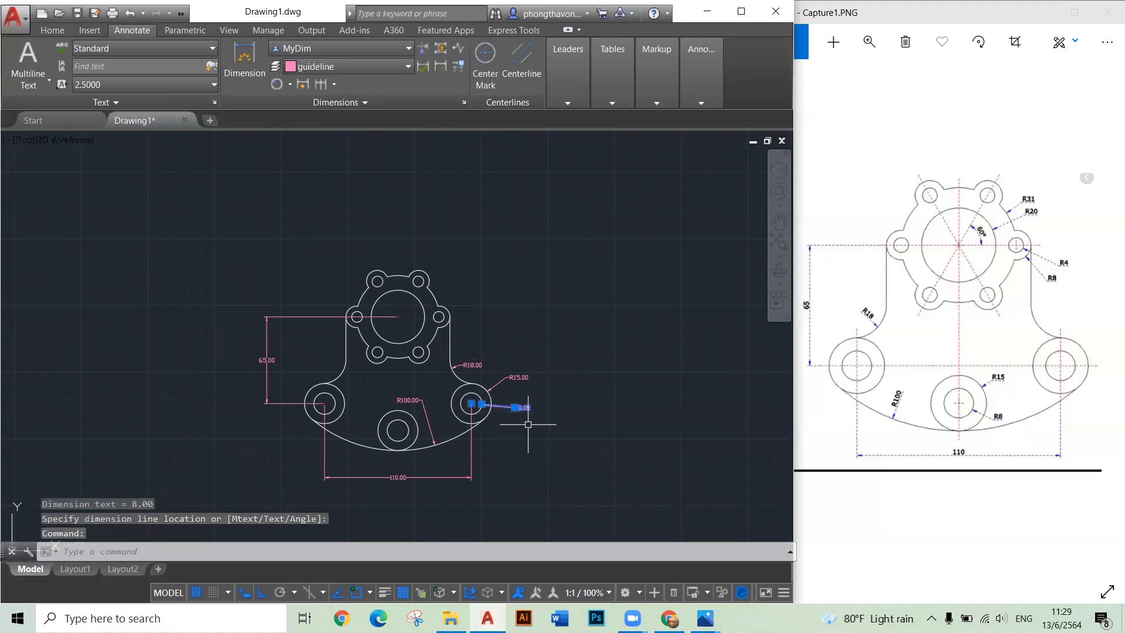
Add radius dimensions to the hub's upper-right lug, one for its outer arc and one for its hole.
key("space")
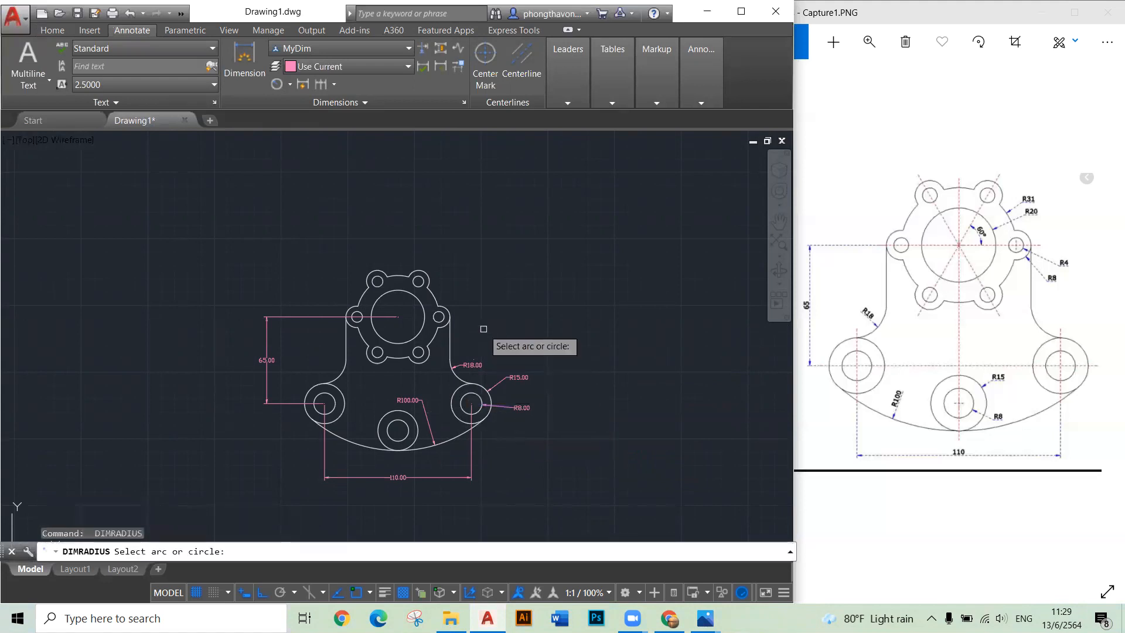
left_click(431, 275)
left_click(454, 268)
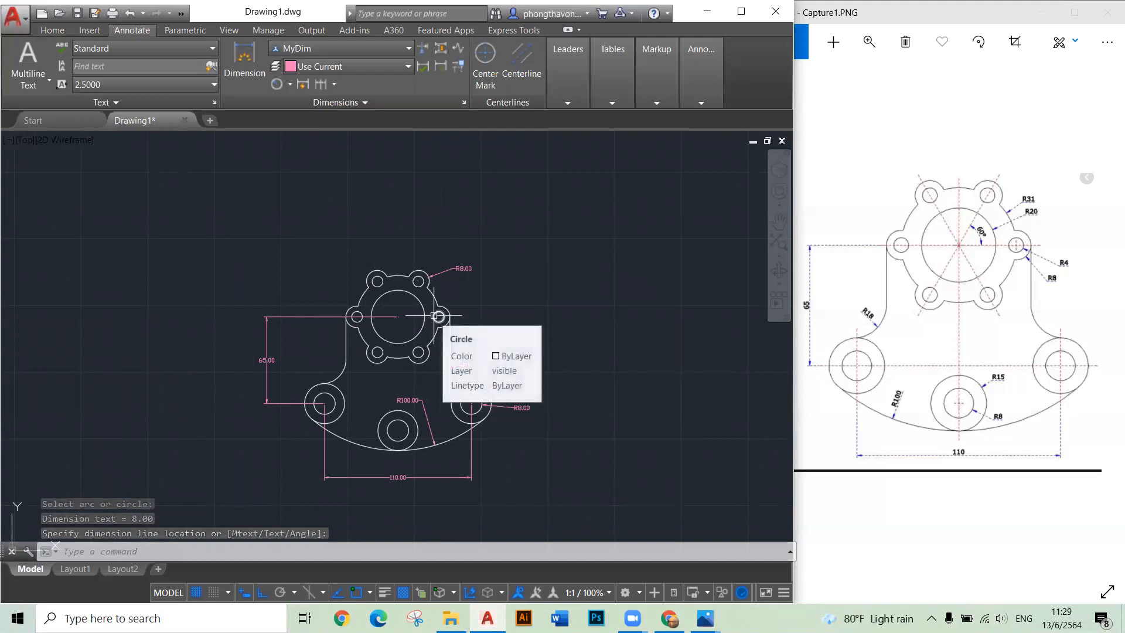
key("Return")
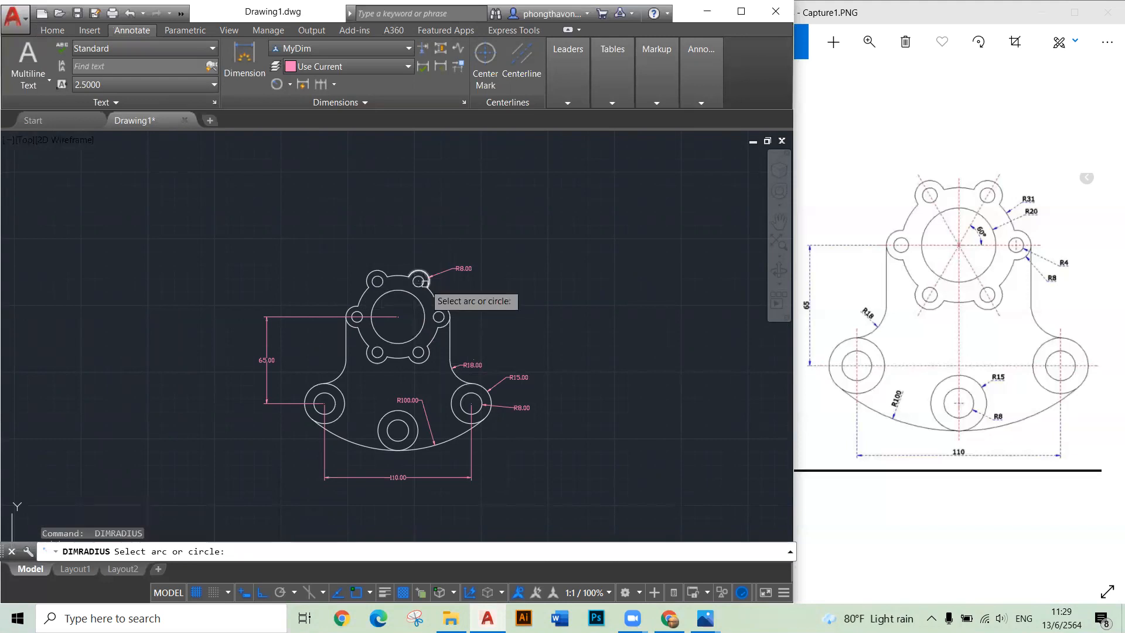
left_click(424, 284)
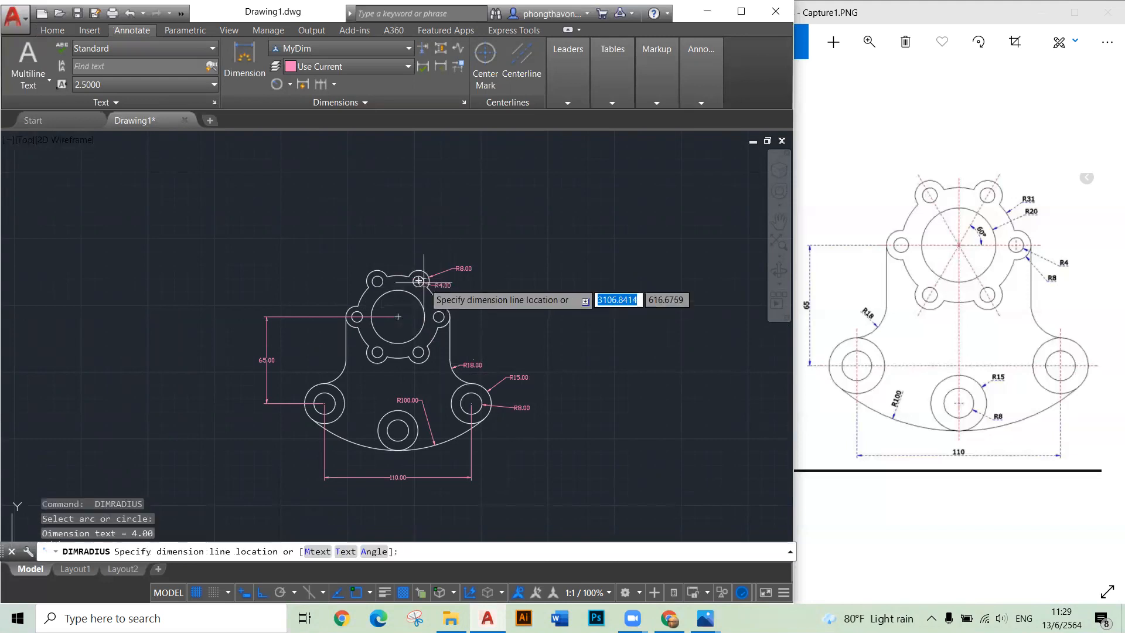
left_click(429, 252)
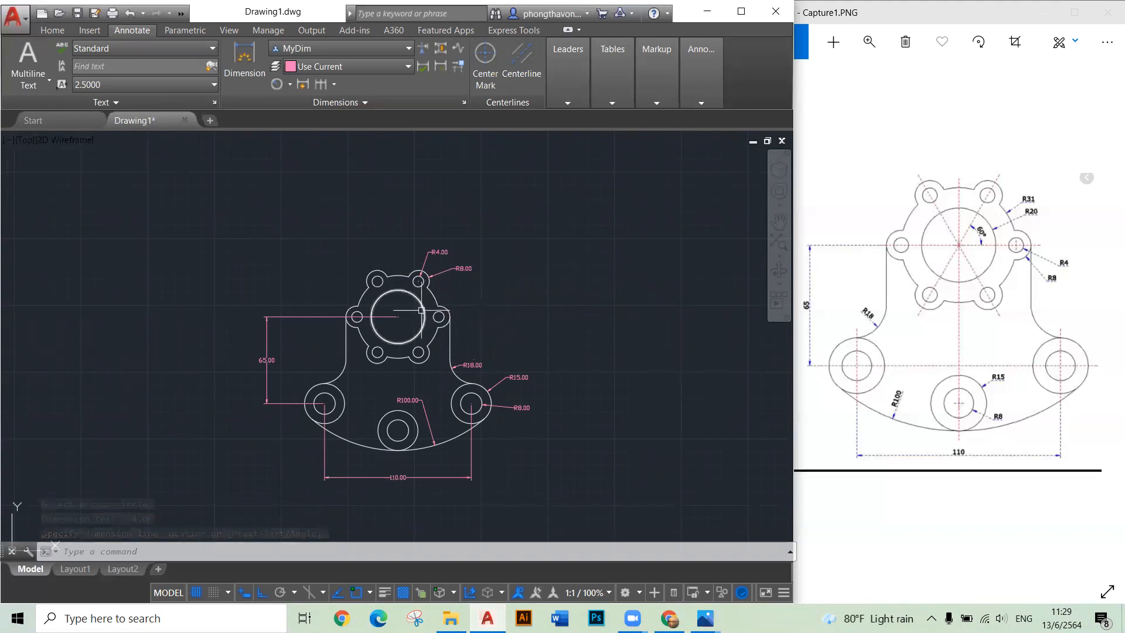
Add radius dimensions to the hub's central circle and to the hub's outer arc between the two upper lugs.
key("Return")
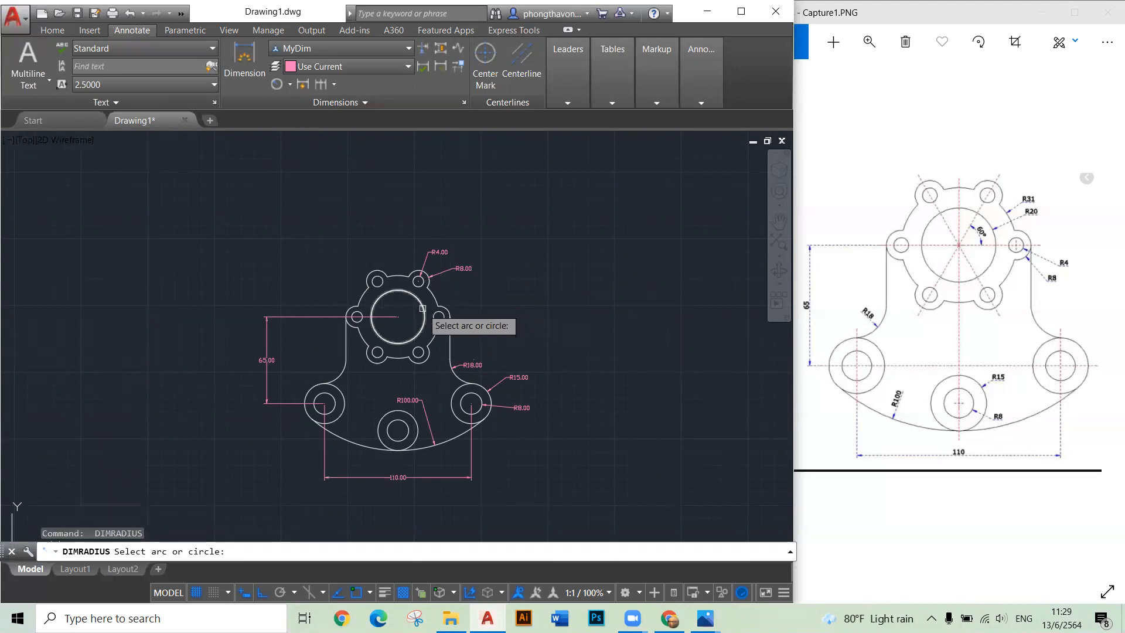
left_click(423, 308)
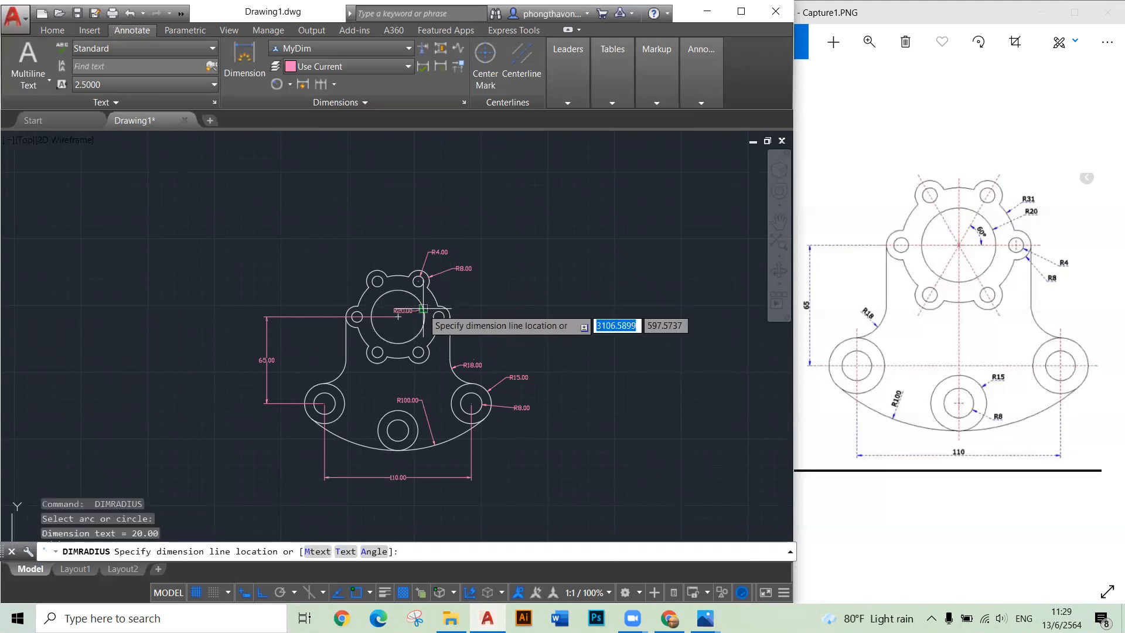
left_click(455, 283)
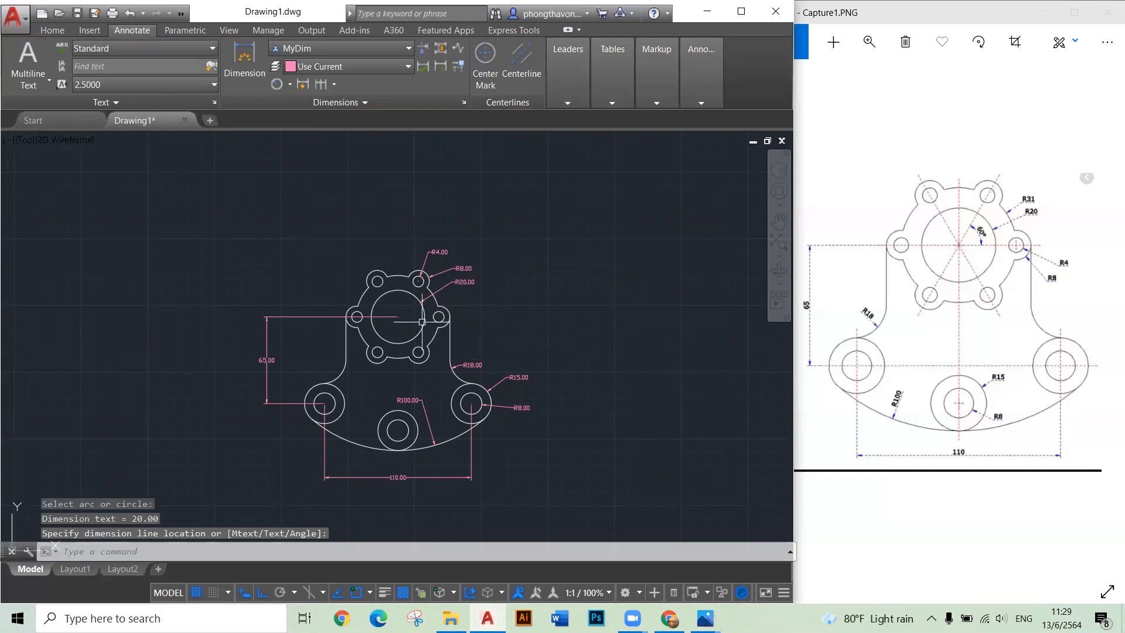
key("Return")
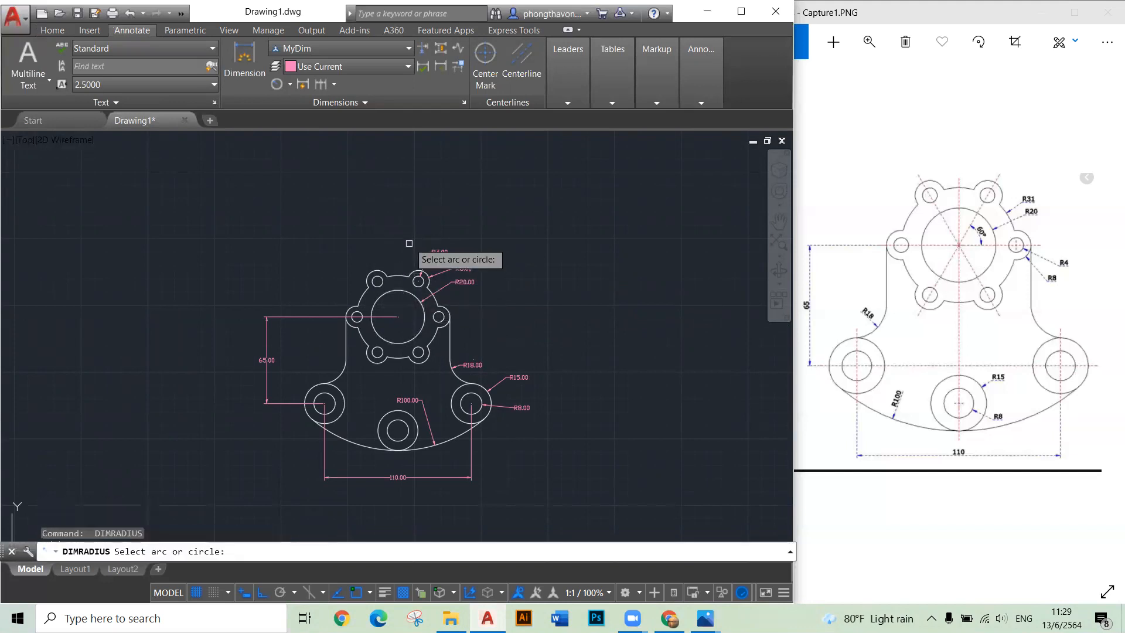
left_click(398, 274)
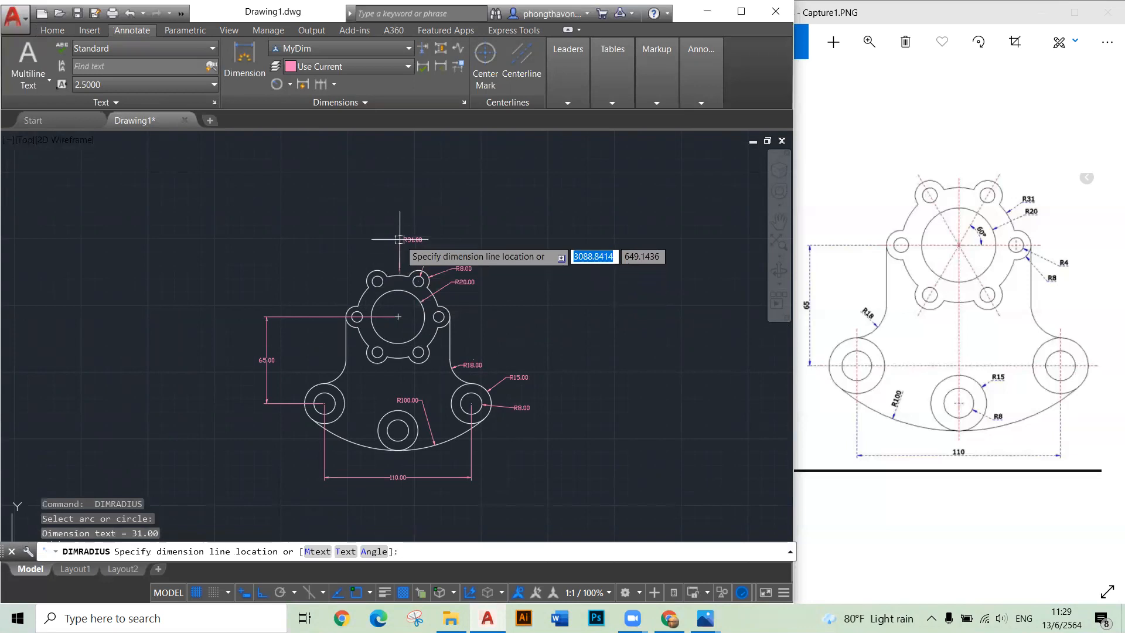
left_click(401, 239)
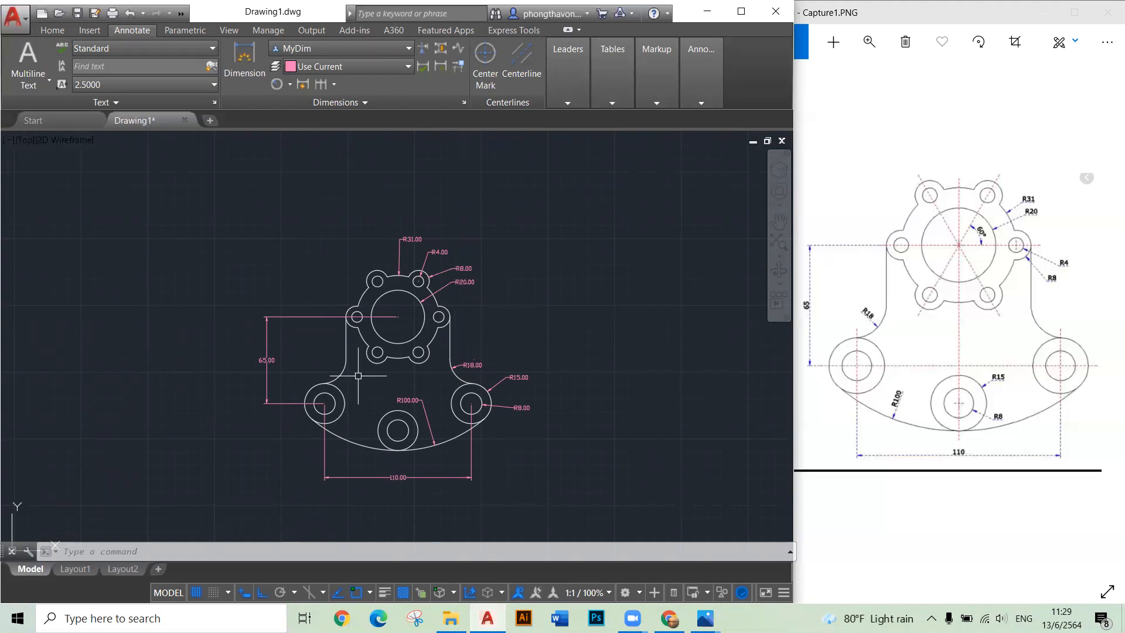
scroll(358, 376, "up", 2)
scroll(402, 375, "down", 2)
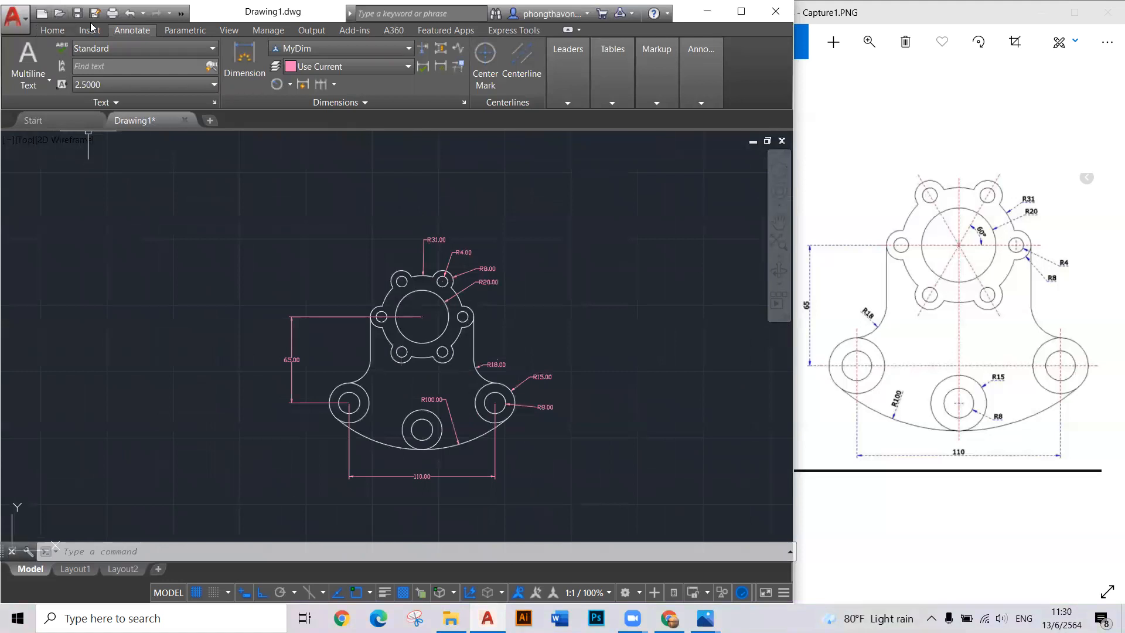
Start saving the drawing under a new name and choose the AutoCAD_drawing folder on Local Disk (D:) as its location.
left_click(25, 26)
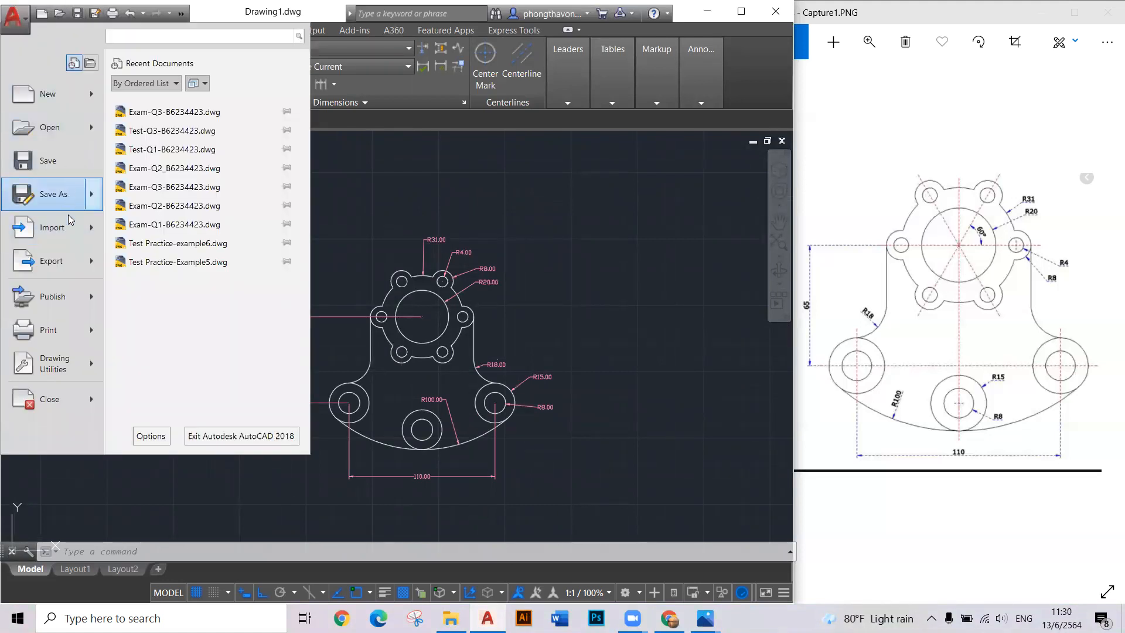
mouse_move(69, 193)
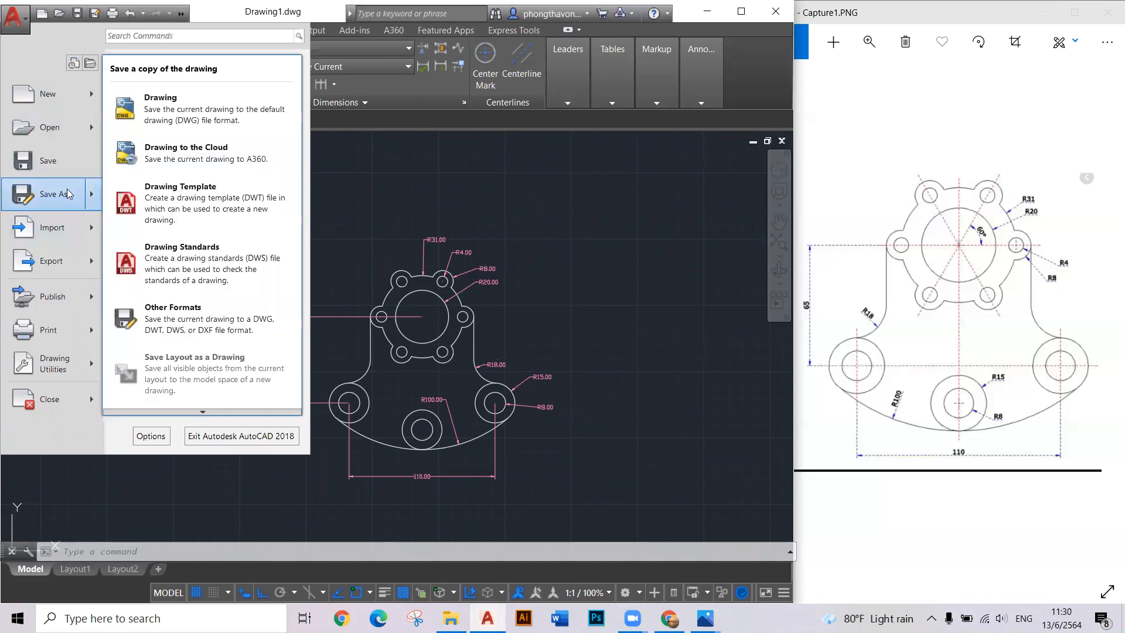
left_click(67, 191)
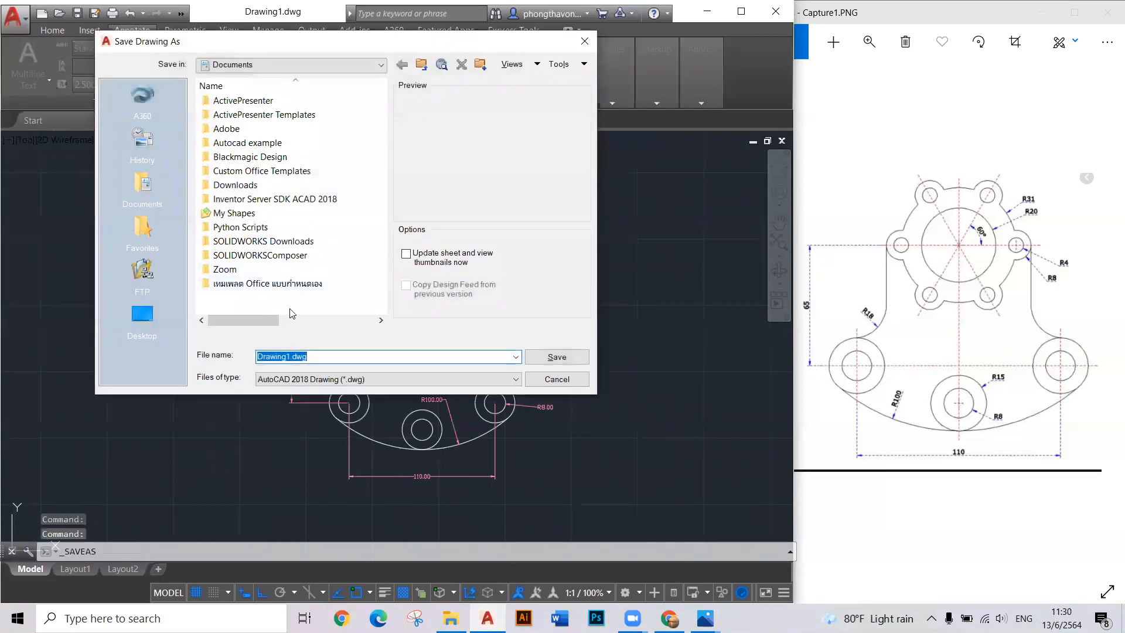
left_click(361, 65)
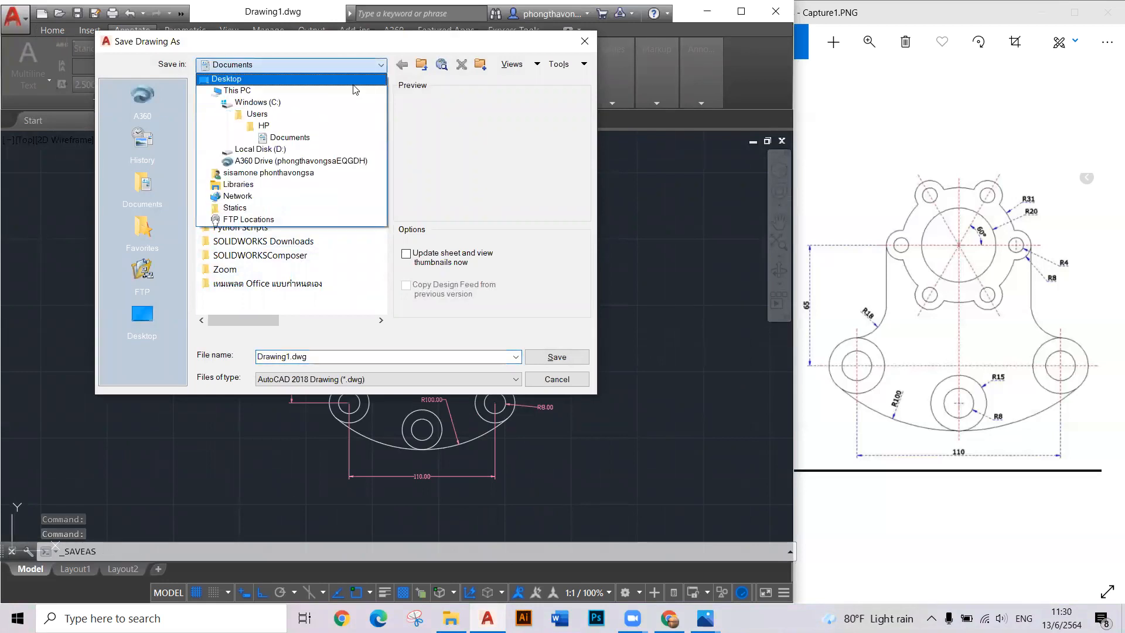
left_click(310, 151)
scroll(310, 217, "down", 4)
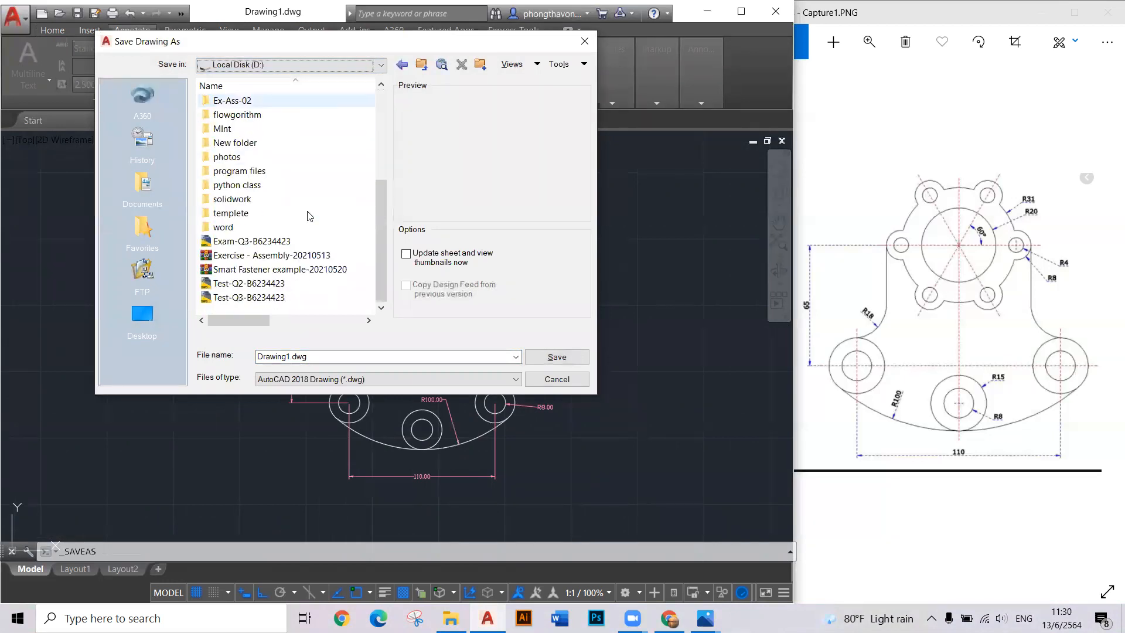
scroll(305, 211, "up", 3)
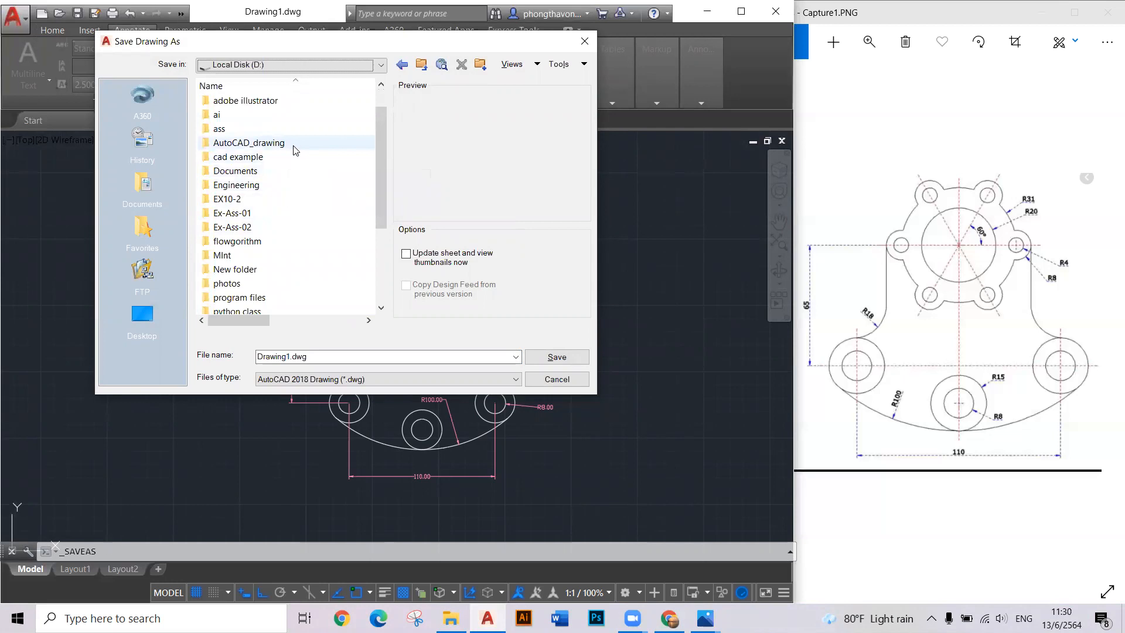
left_click(295, 146)
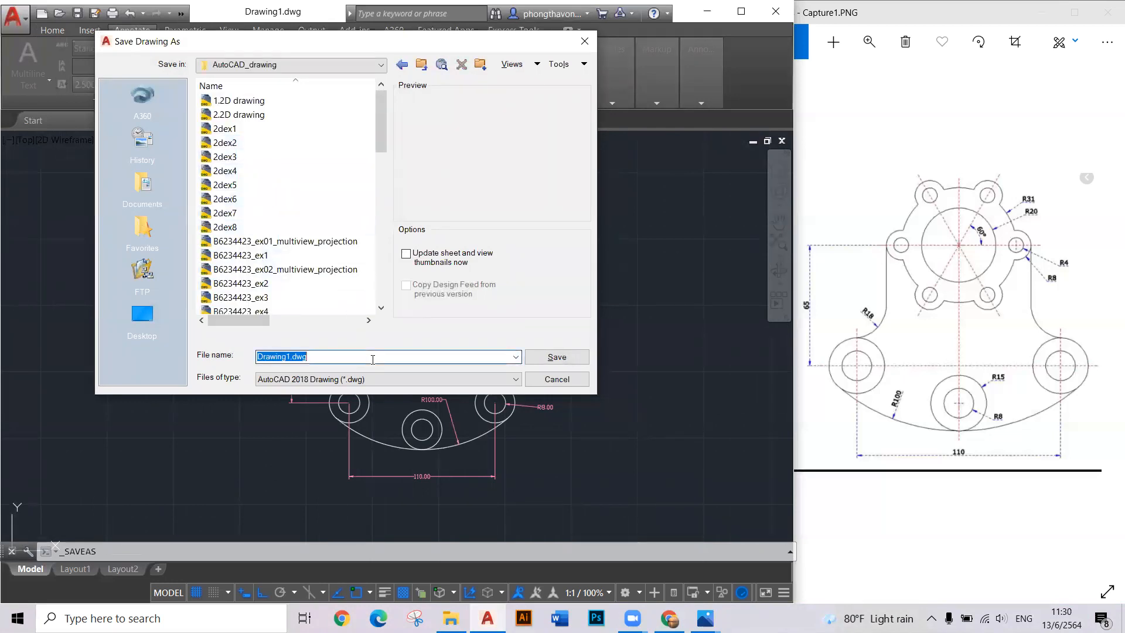
Name the drawing file 2dex9 and save it in the AutoCAD_drawing folder.
type("e")
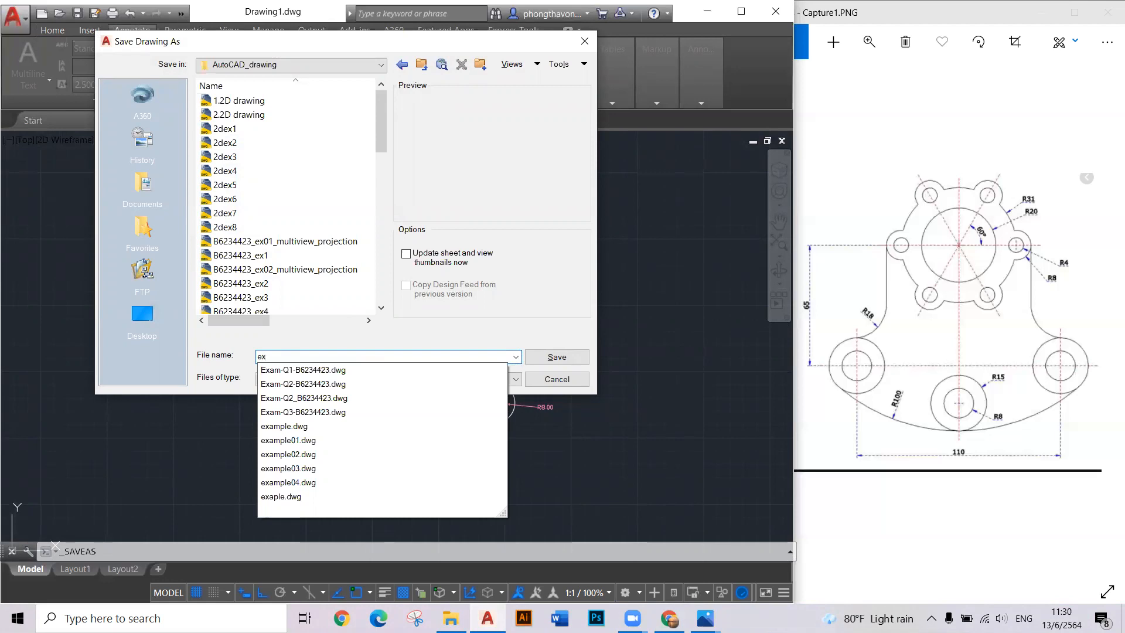
key("BackSpace")
type("2d")
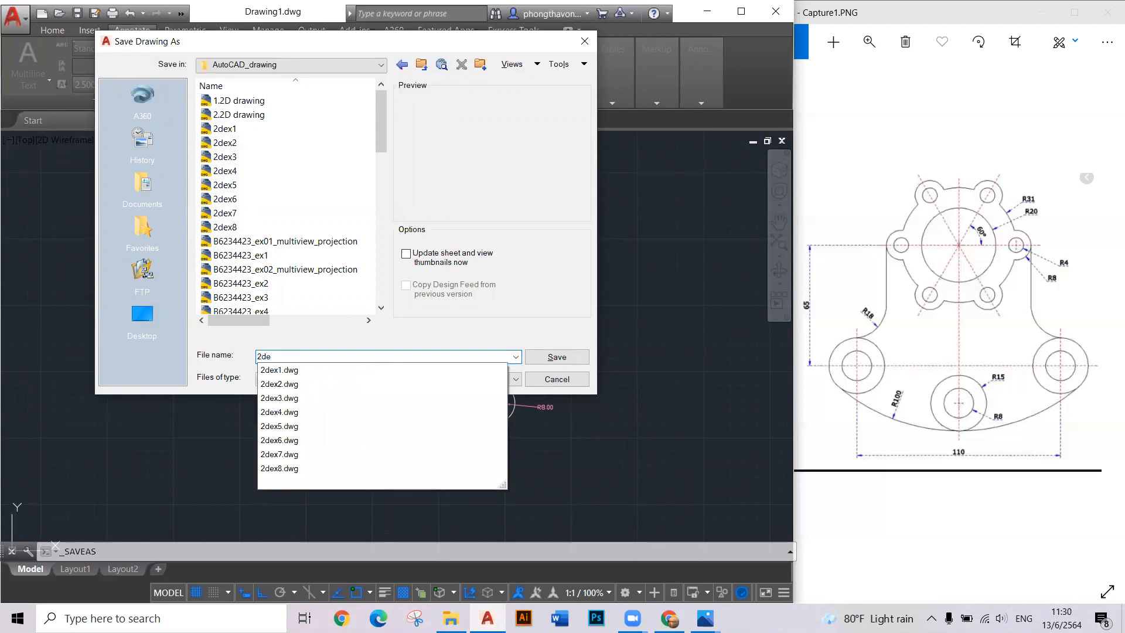
type("ex9")
key("Return")
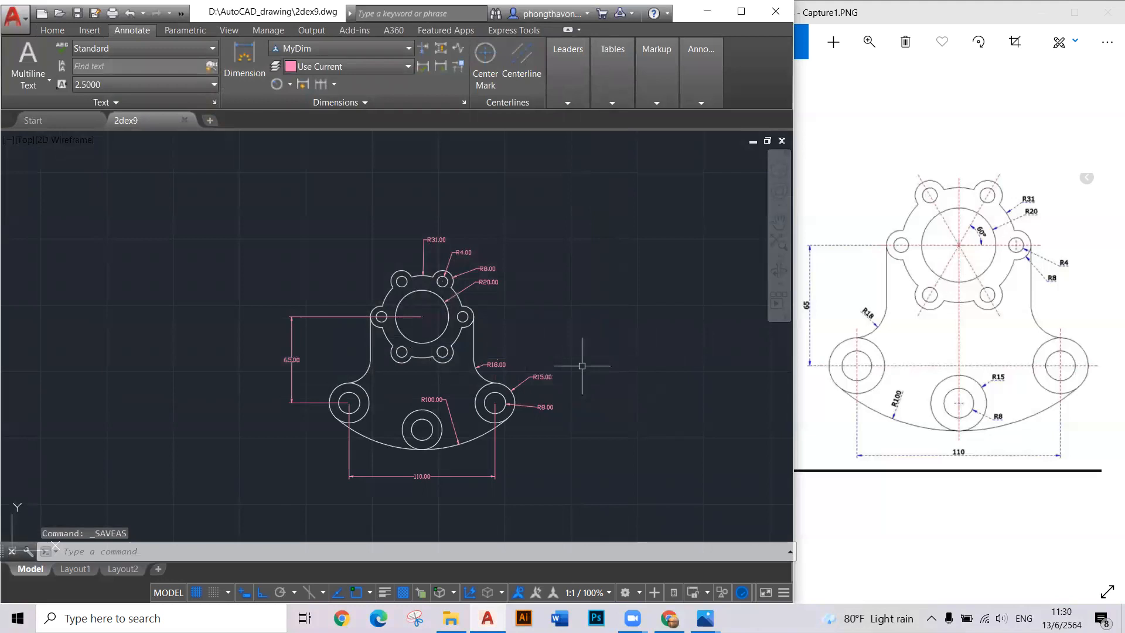
scroll(582, 365, "up", 1)
scroll(398, 469, "down", 1)
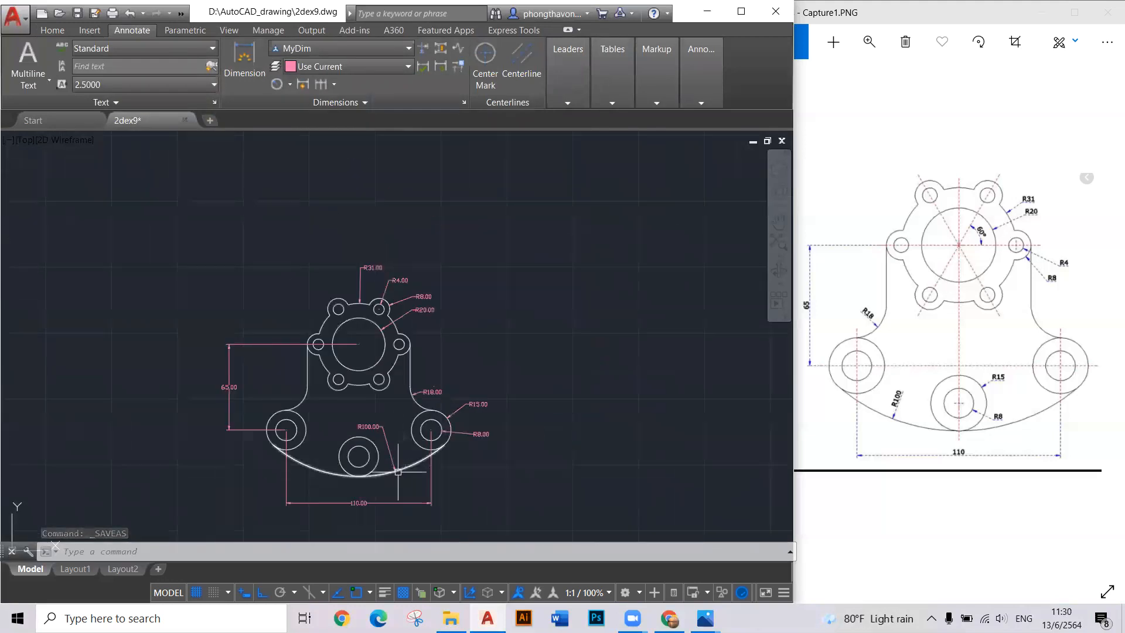
scroll(392, 481, "up", 2)
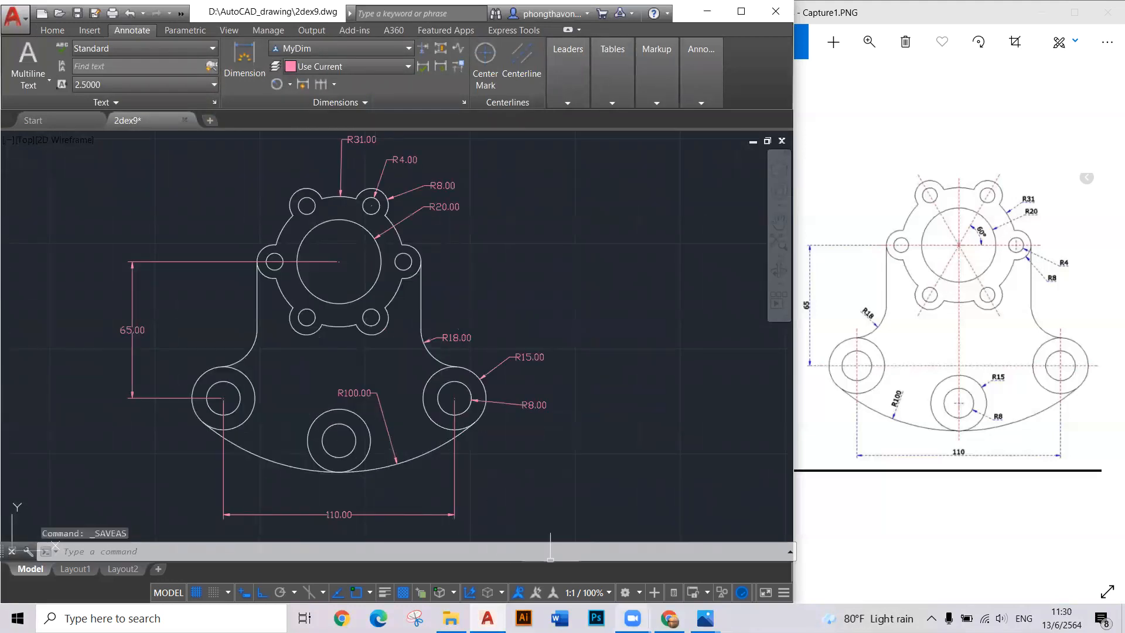
mouse_move(641, 609)
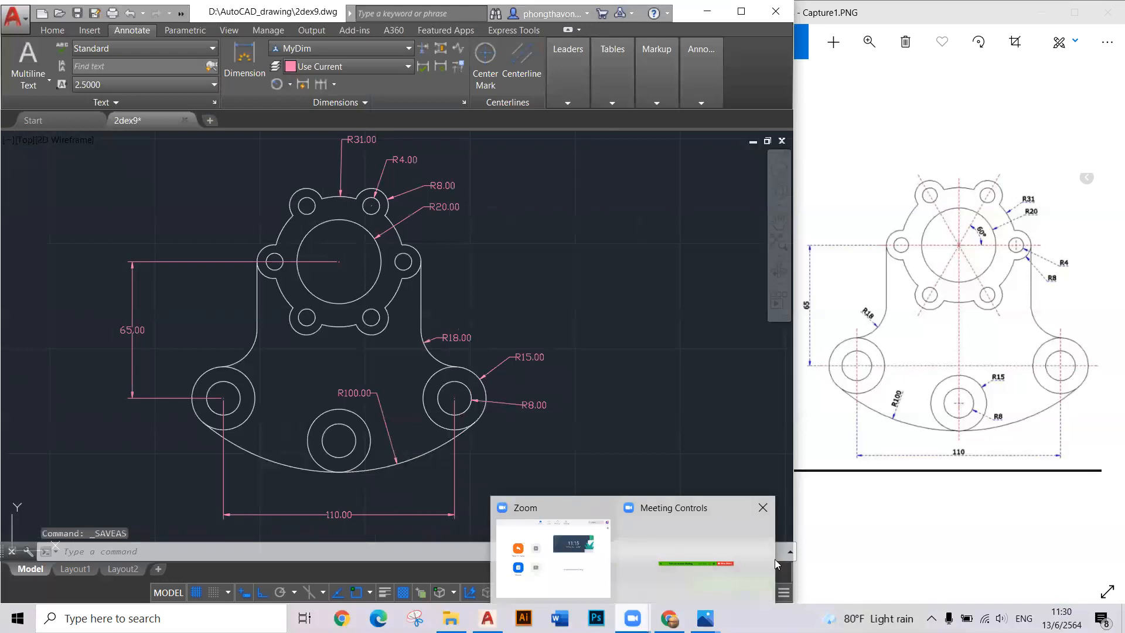